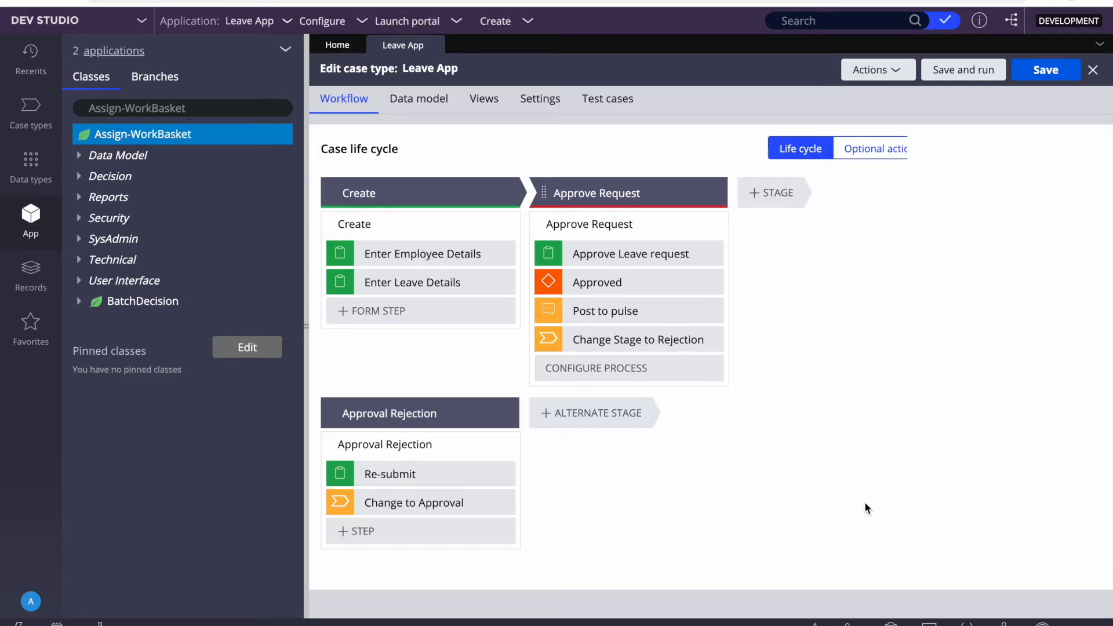
Step: Open the ApproveRequest_Flow diagram from the Approve Request process in the Leave App life cycle
{"action": "left_click", "coordinate": [412, 283]}
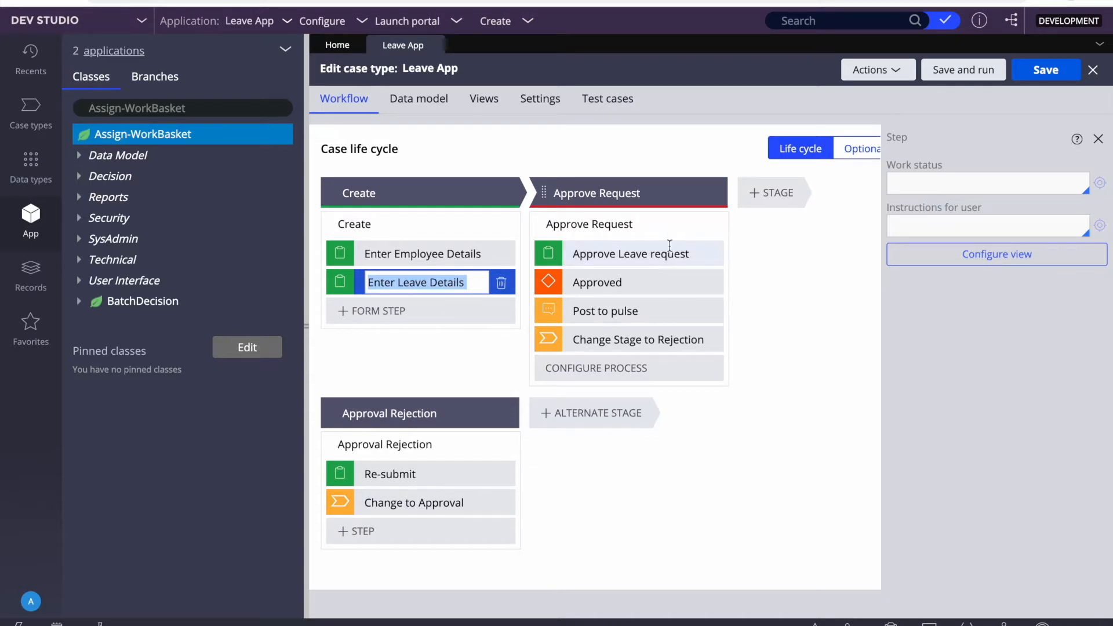
{"action": "left_click", "coordinate": [602, 223]}
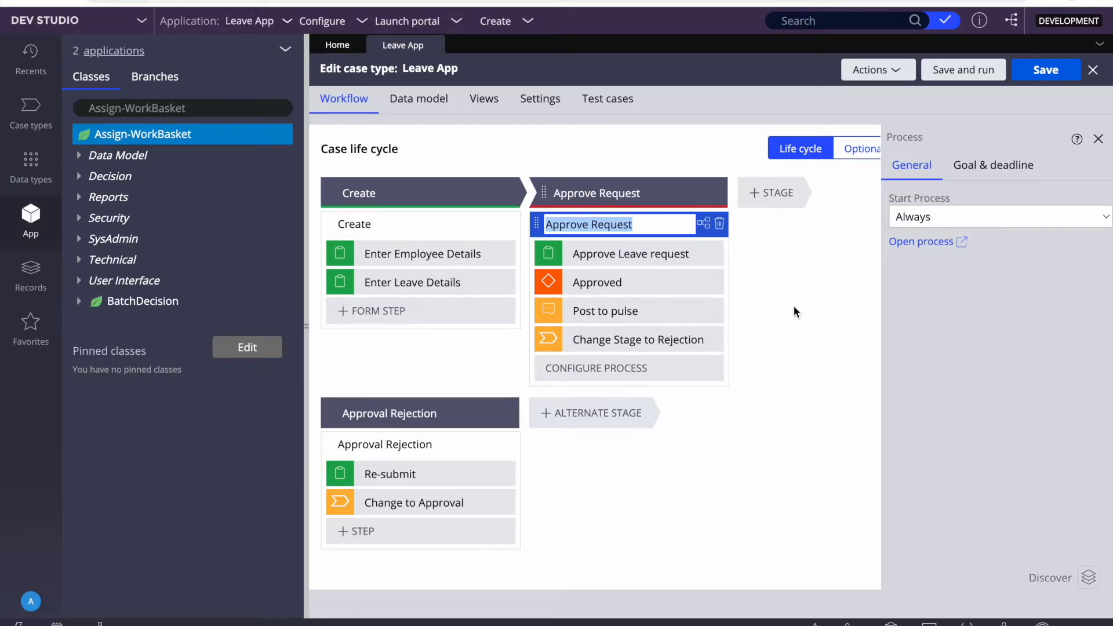
{"action": "left_click", "coordinate": [927, 241]}
Step: Open the ApproveLeaveRequest flow action from the Approved connector's properties in the Approve Request flow
{"action": "left_click", "coordinate": [480, 216]}
{"action": "right_click", "coordinate": [479, 219]}
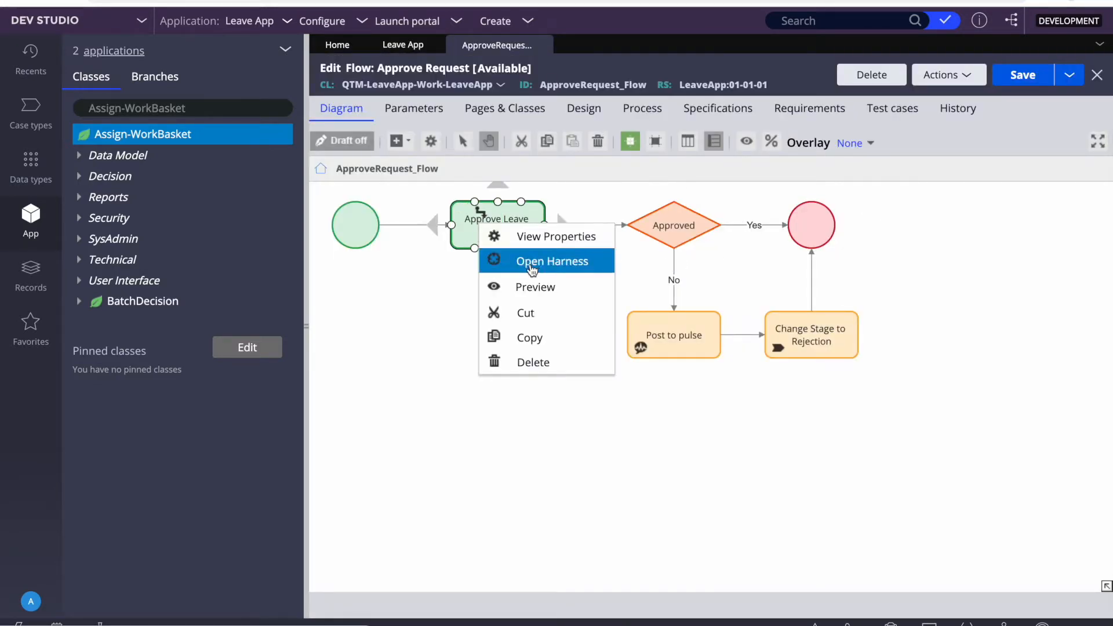
{"action": "left_click", "coordinate": [398, 249]}
{"action": "double_click", "coordinate": [573, 226]}
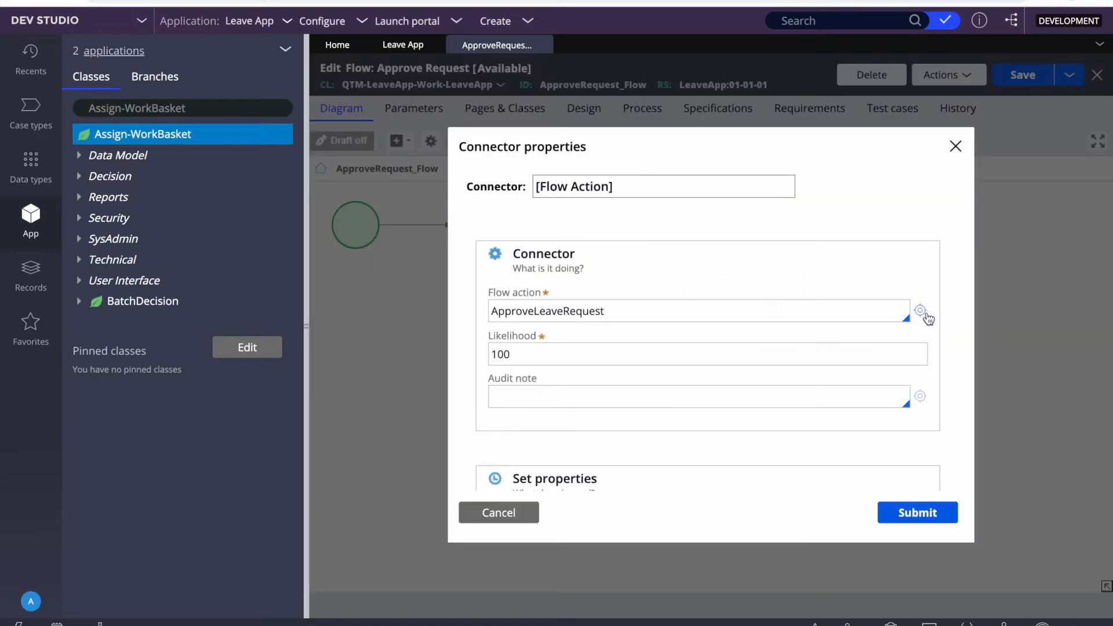
{"action": "left_click", "coordinate": [513, 514]}
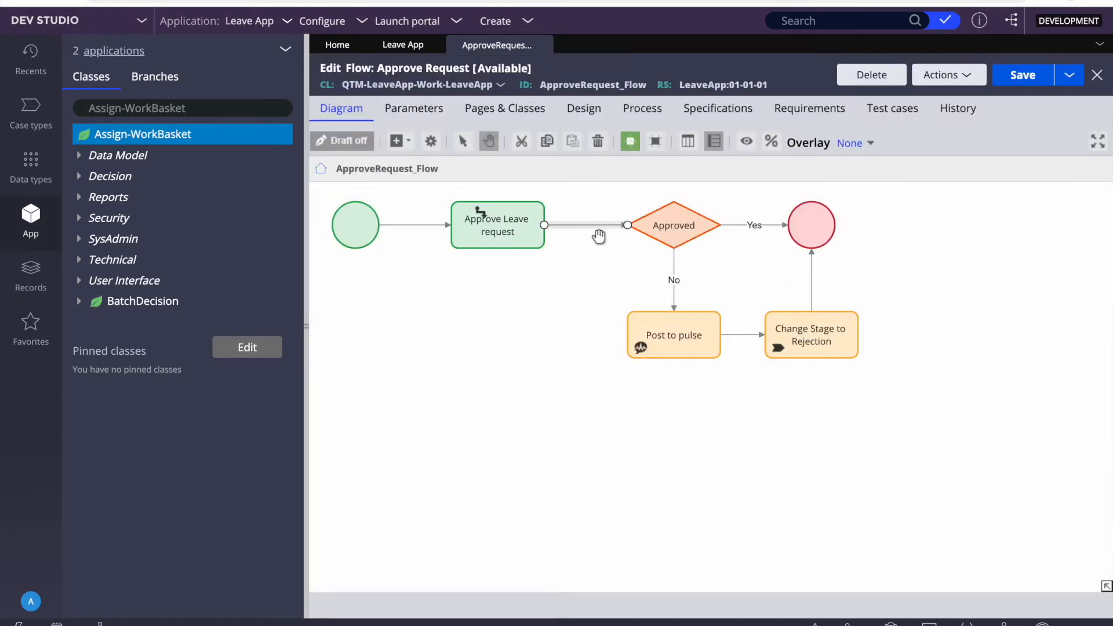
{"action": "double_click", "coordinate": [582, 225]}
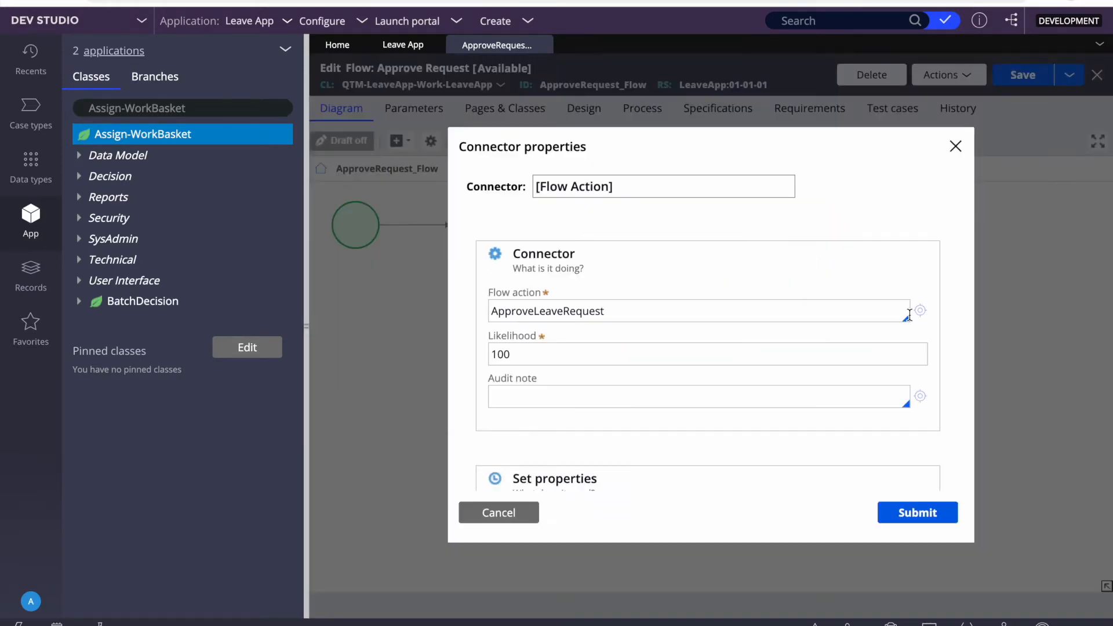
{"action": "left_click", "coordinate": [921, 311]}
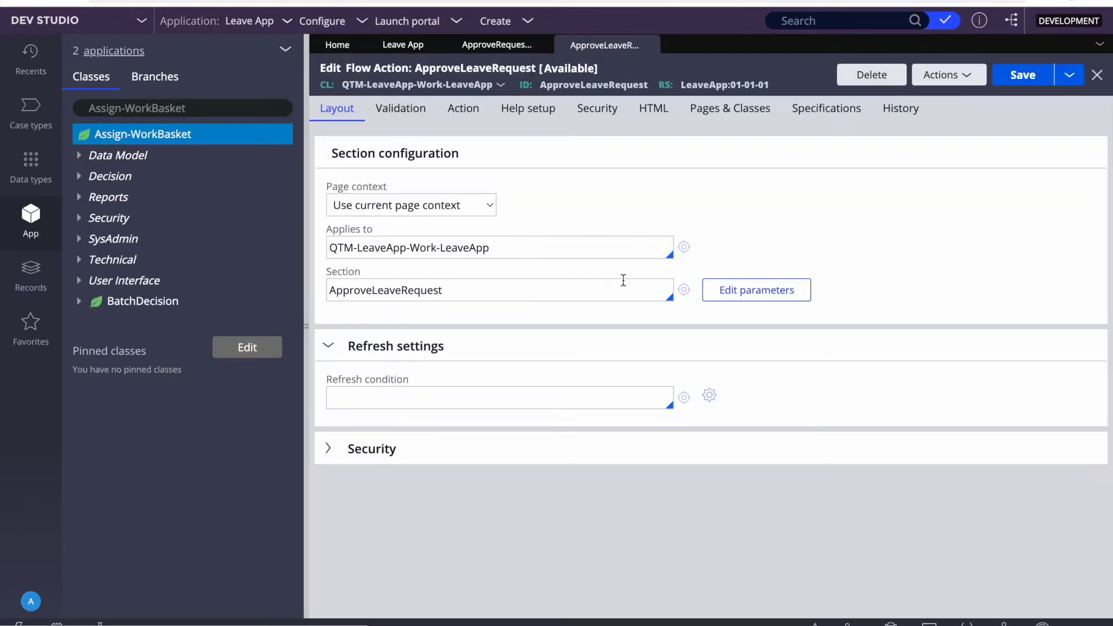
Step: Open the ApproveLeaveRequest section and review the Text Area field's properties
{"action": "left_click", "coordinate": [683, 291]}
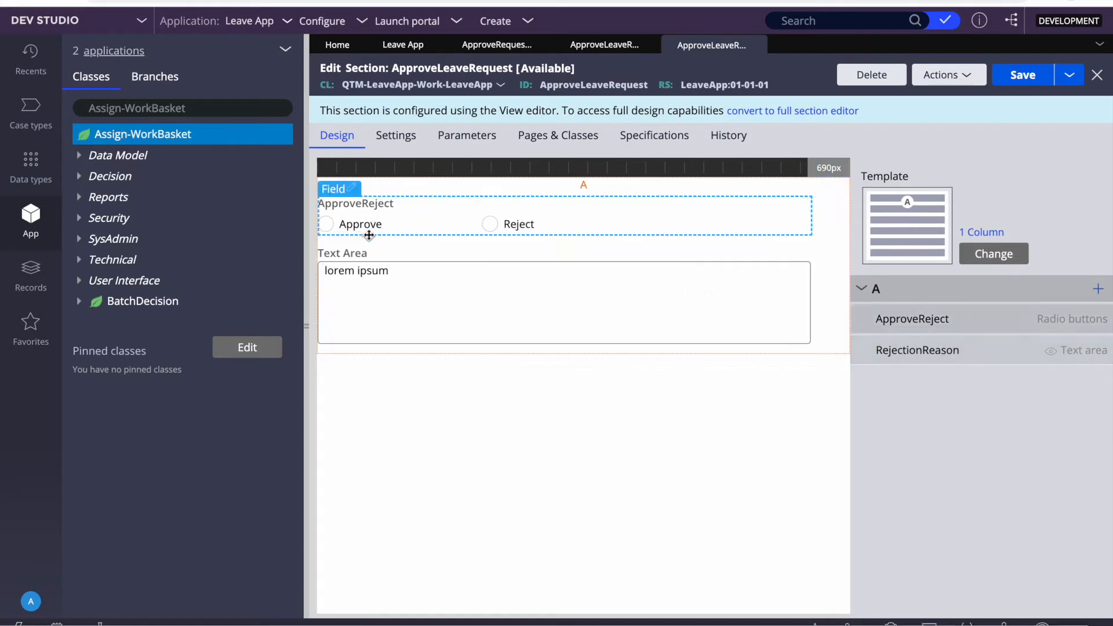
{"action": "double_click", "coordinate": [500, 298]}
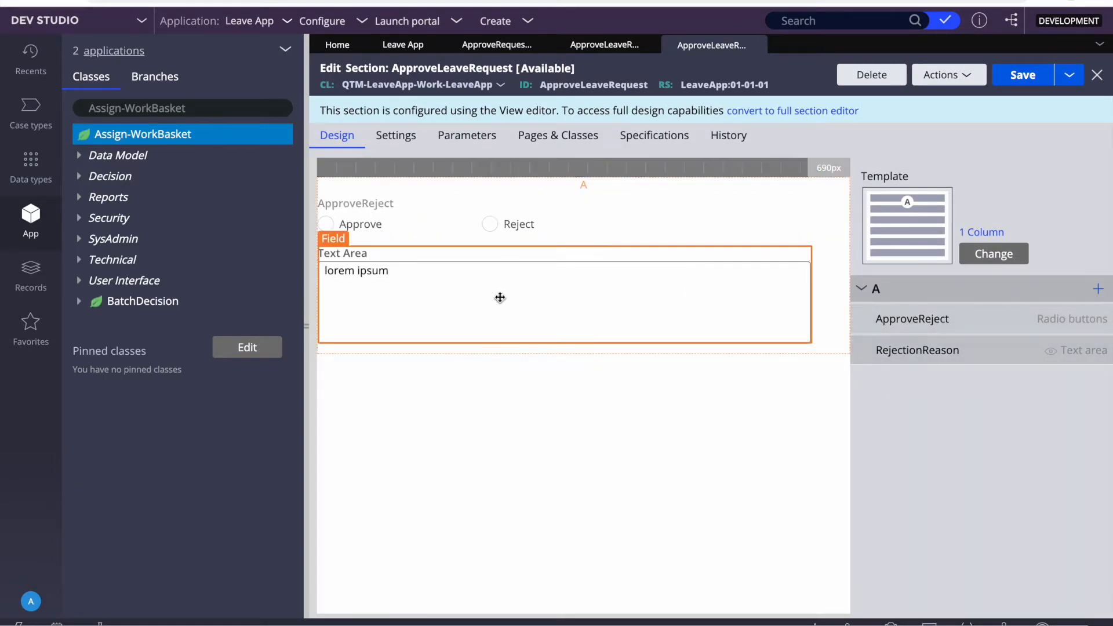
{"action": "scroll", "coordinate": [633, 360], "scroll_direction": "down", "scroll_amount": 1}
{"action": "scroll", "coordinate": [634, 359], "scroll_direction": "down", "scroll_amount": 3}
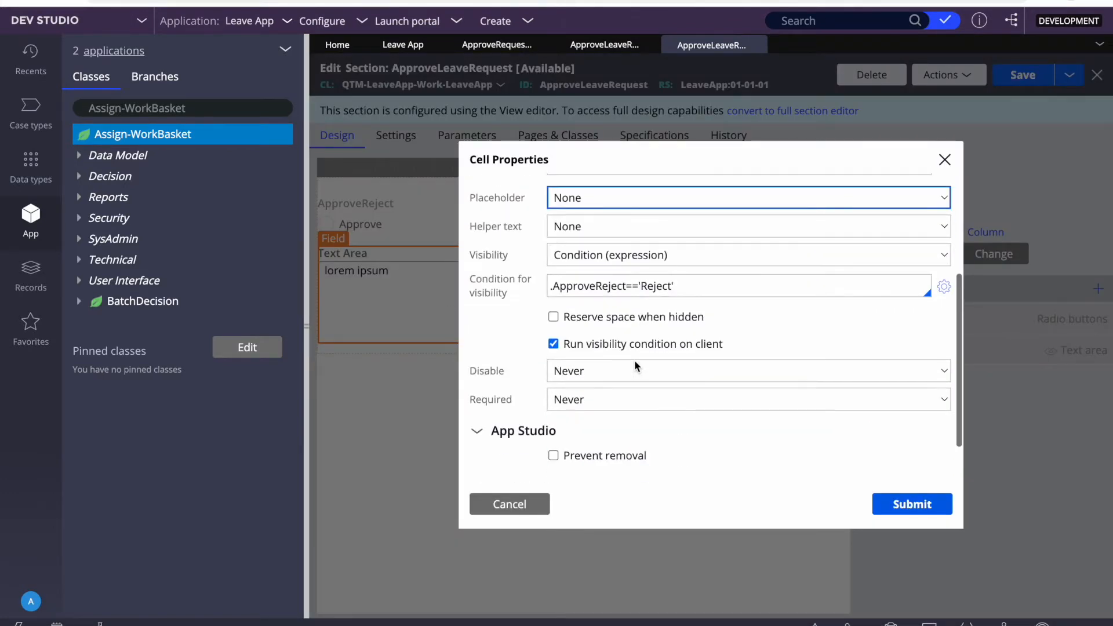
{"action": "scroll", "coordinate": [631, 320], "scroll_direction": "up", "scroll_amount": 4}
{"action": "left_click", "coordinate": [514, 497]}
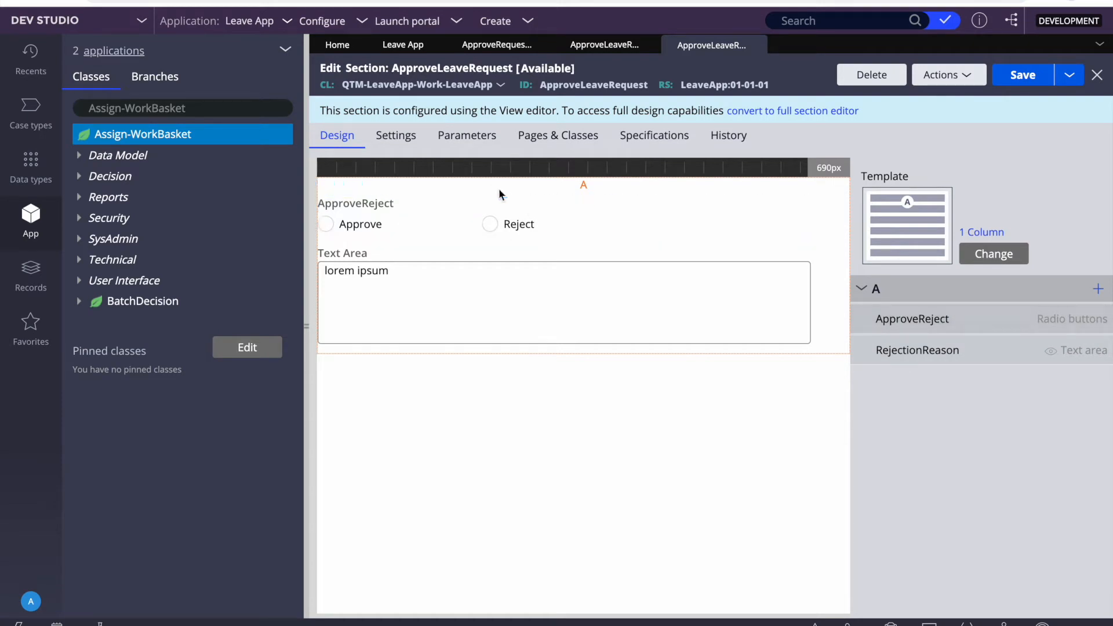
Step: Review the ApproveReject property rule, then close the property, section and flow action tabs
{"action": "double_click", "coordinate": [556, 217]}
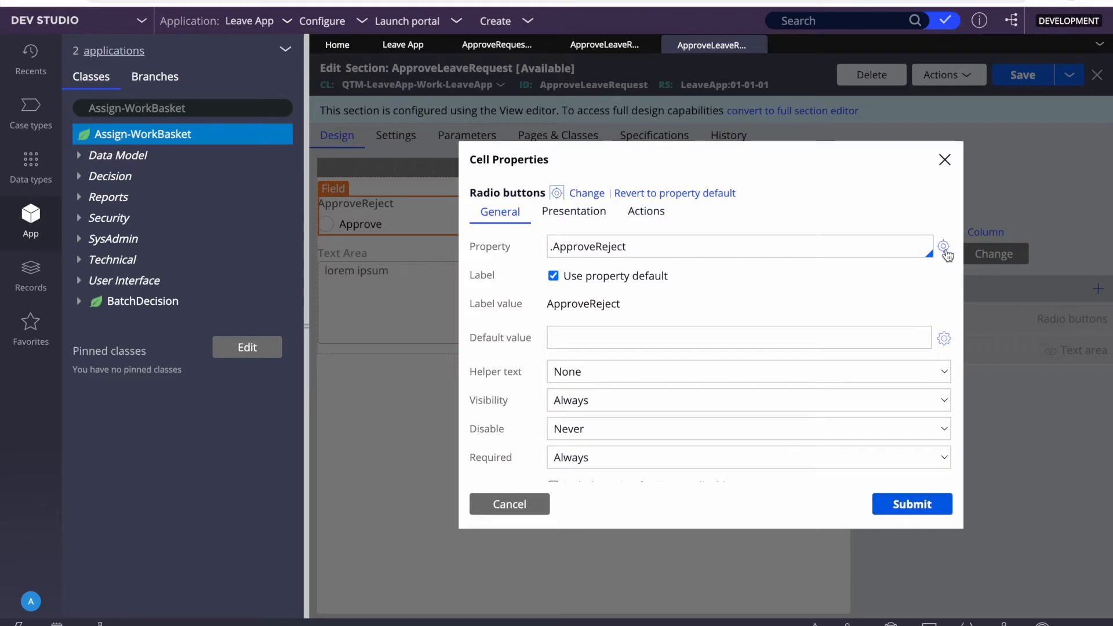
{"action": "left_click", "coordinate": [943, 247]}
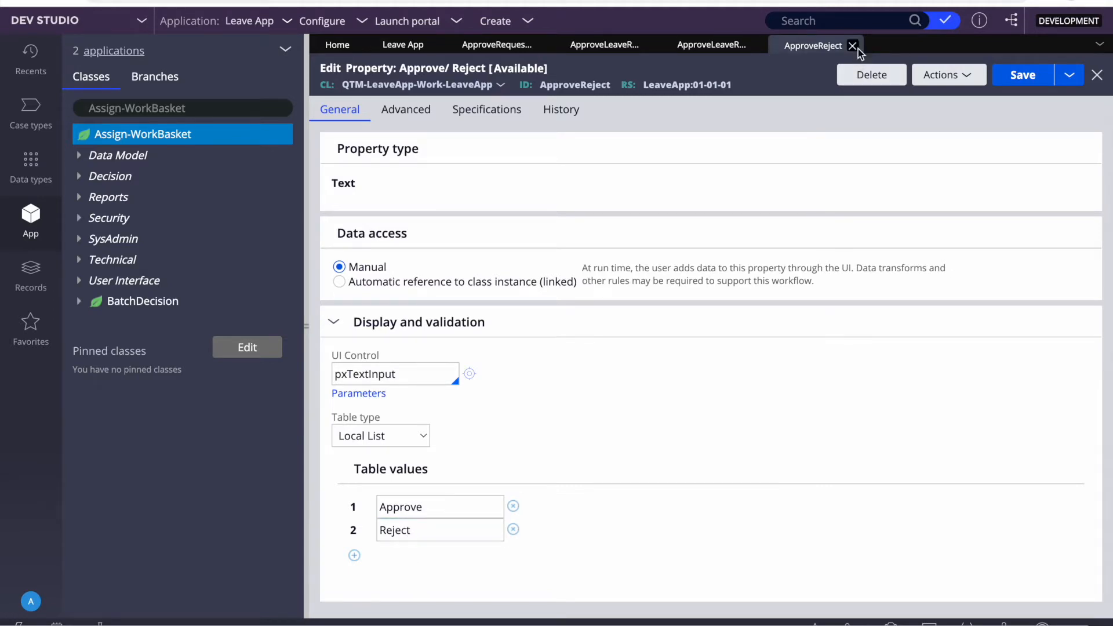
{"action": "left_click", "coordinate": [852, 45]}
{"action": "left_click", "coordinate": [757, 47]}
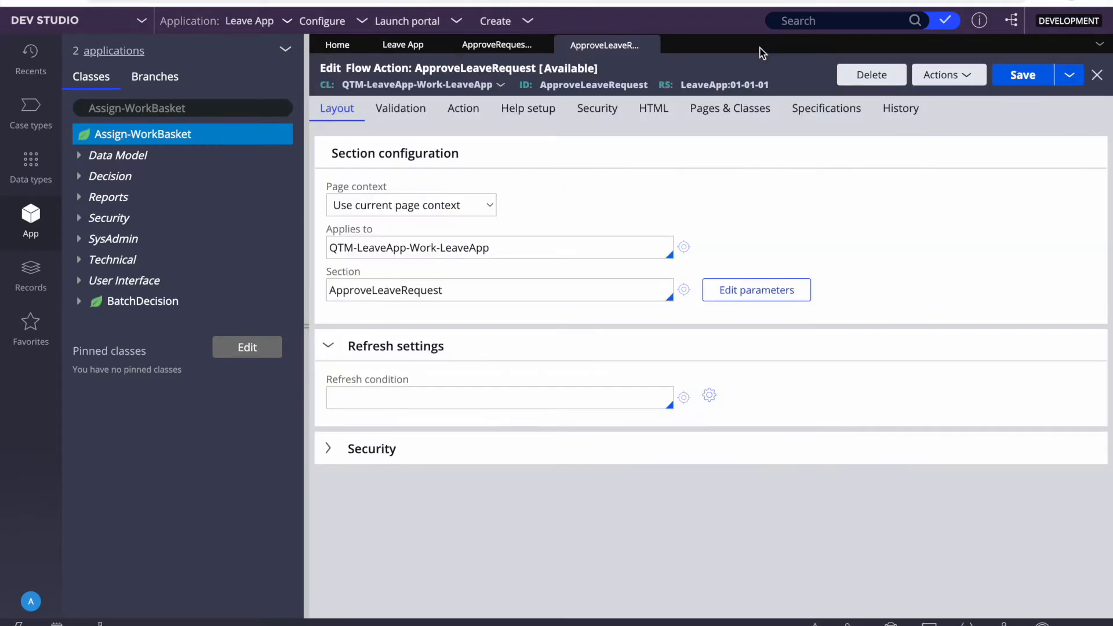
{"action": "left_click", "coordinate": [649, 45]}
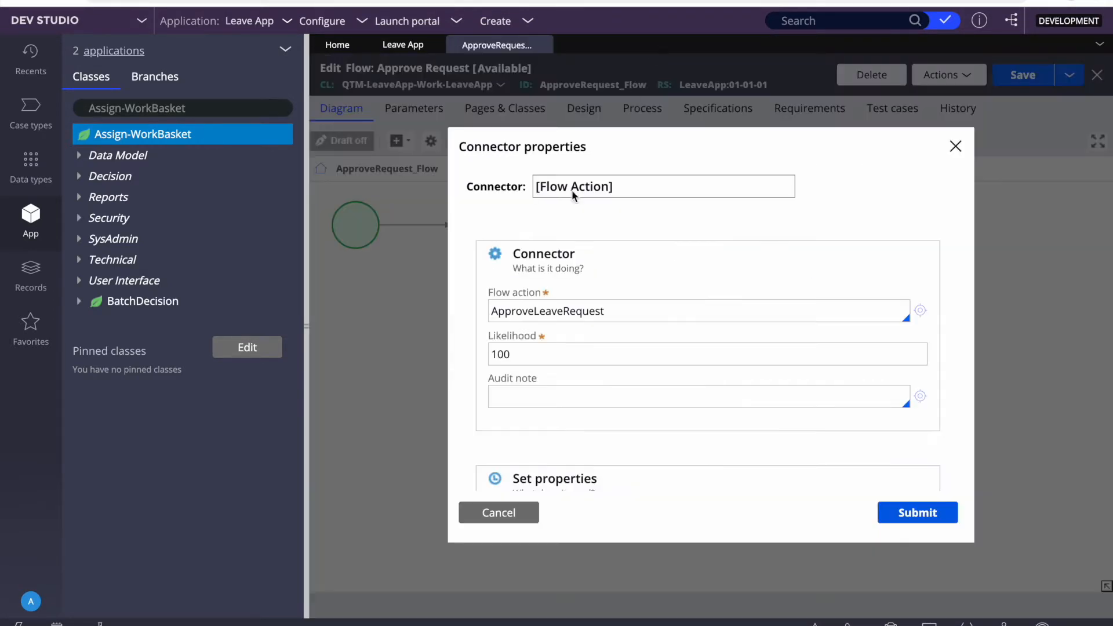
{"action": "left_click", "coordinate": [496, 513]}
Step: Close the flow and check the specific user the Approve Leave request step routes to
{"action": "left_click", "coordinate": [546, 45]}
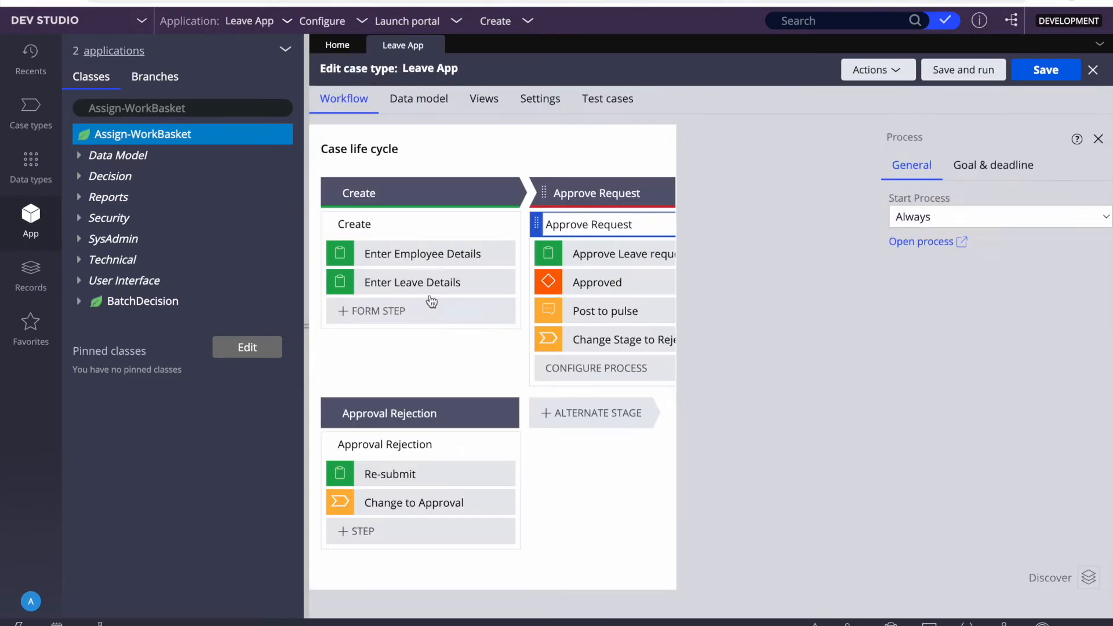
{"action": "left_click", "coordinate": [1099, 139]}
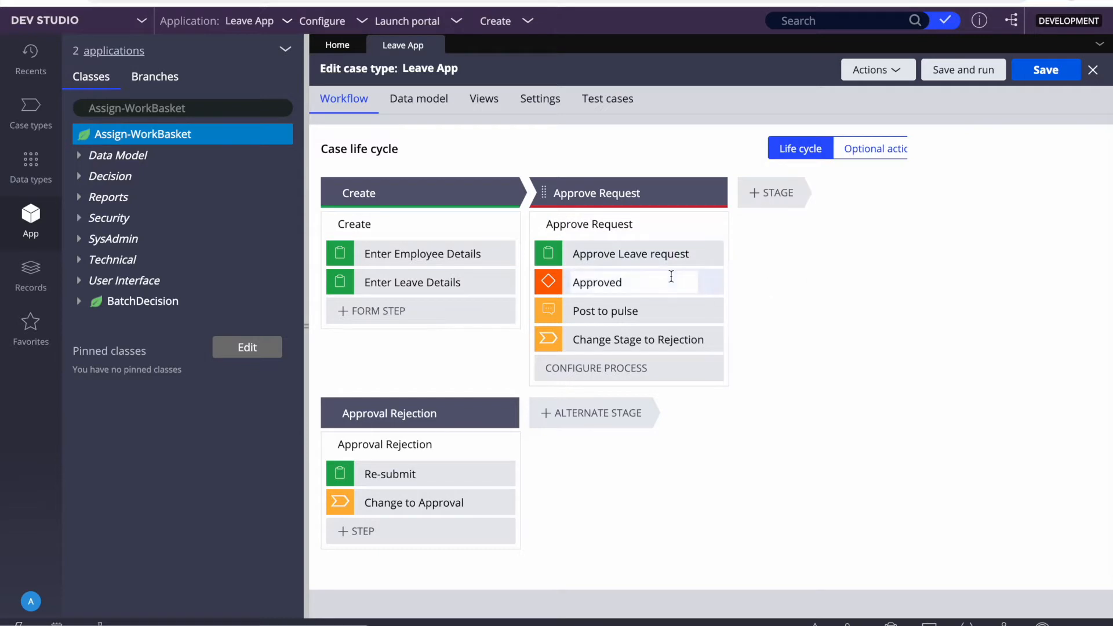
{"action": "left_click", "coordinate": [586, 224]}
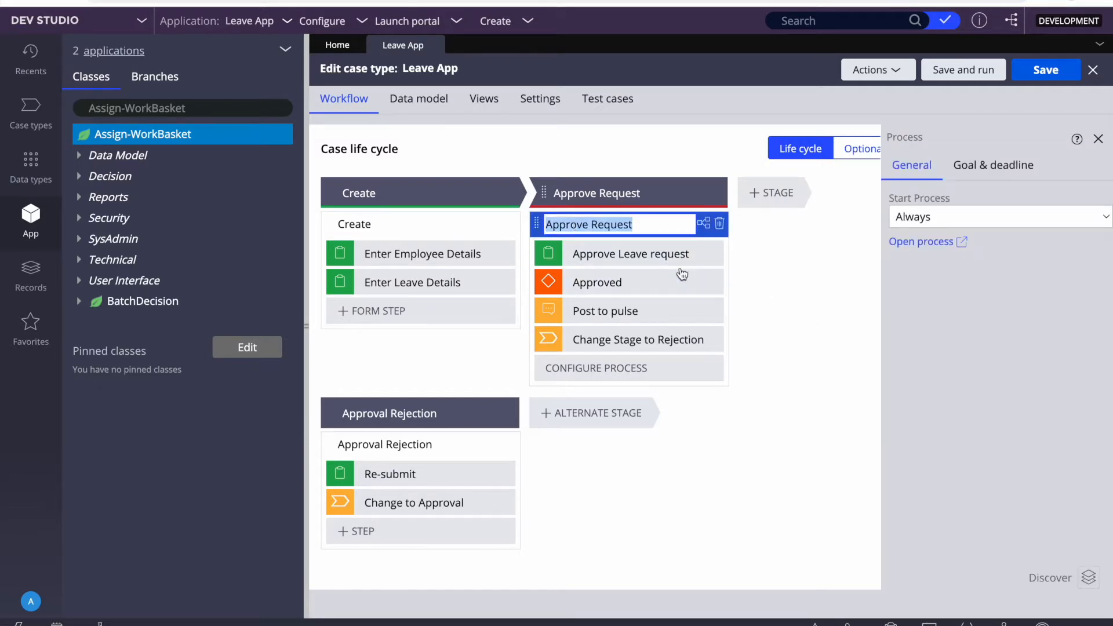
{"action": "left_click", "coordinate": [624, 254]}
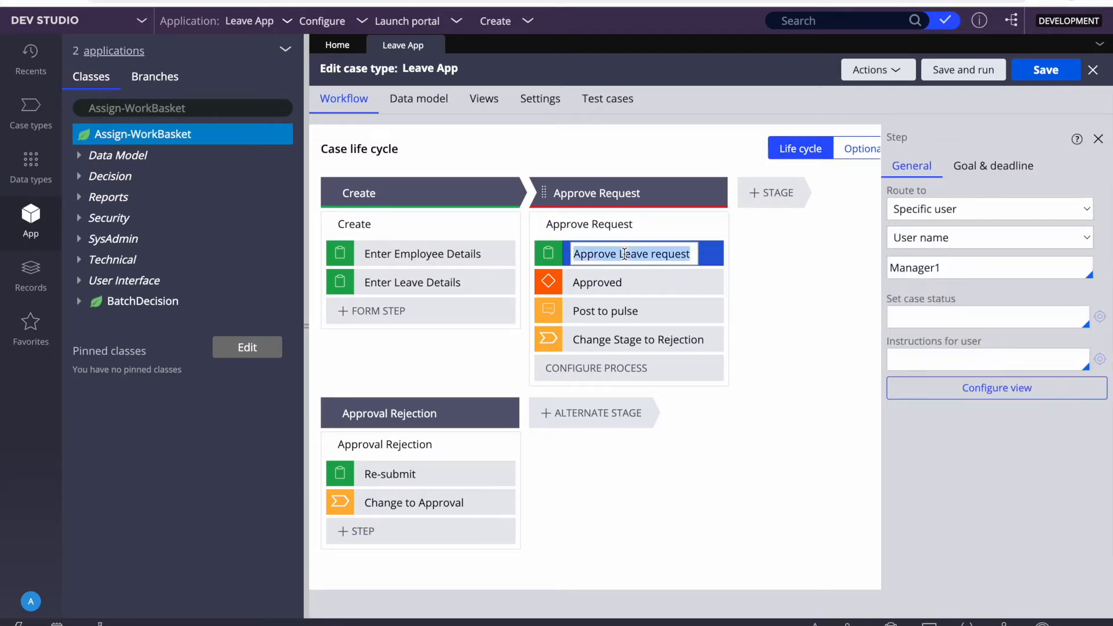
{"action": "double_click", "coordinate": [932, 268]}
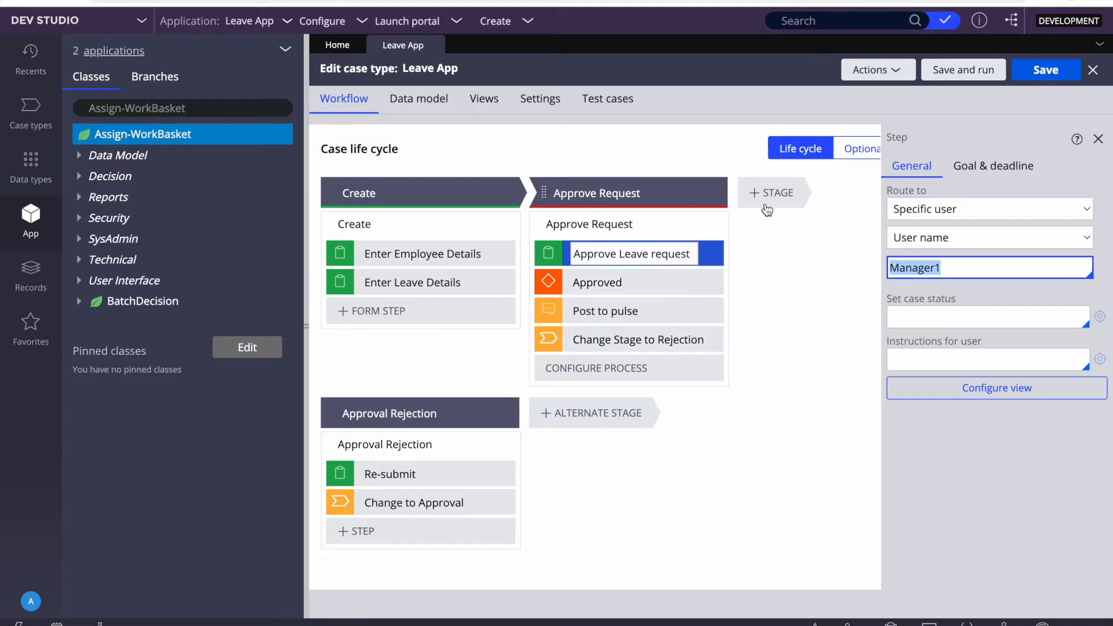
Step: Review the Approve Request stage's Approval status and Resolved-Completed resolution, then the Approval Rejection stage
{"action": "left_click", "coordinate": [602, 193]}
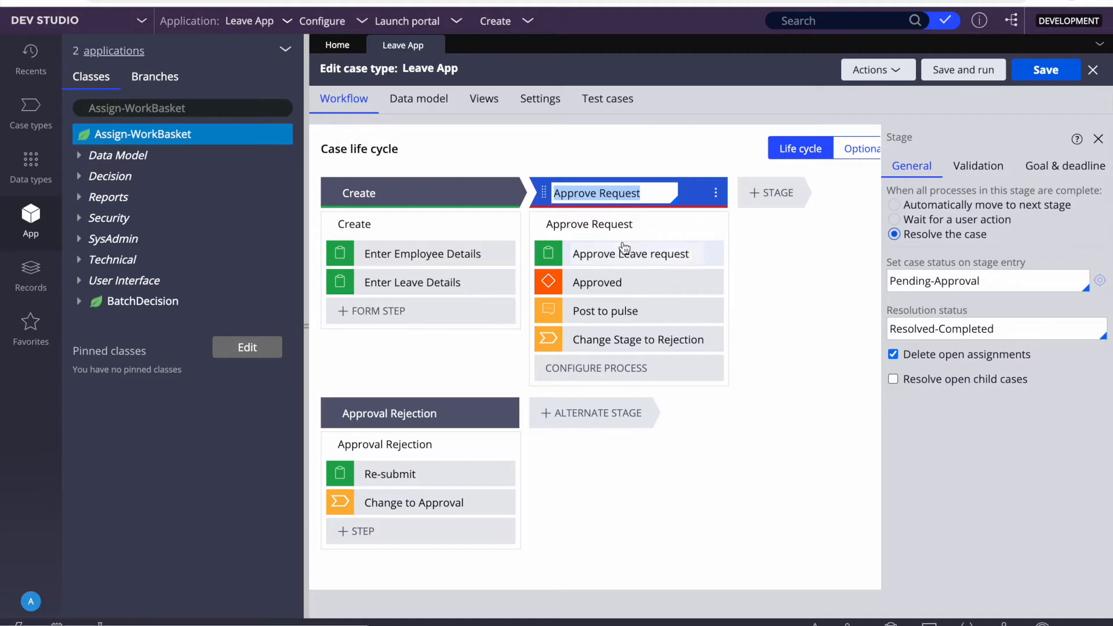
{"action": "double_click", "coordinate": [952, 277]}
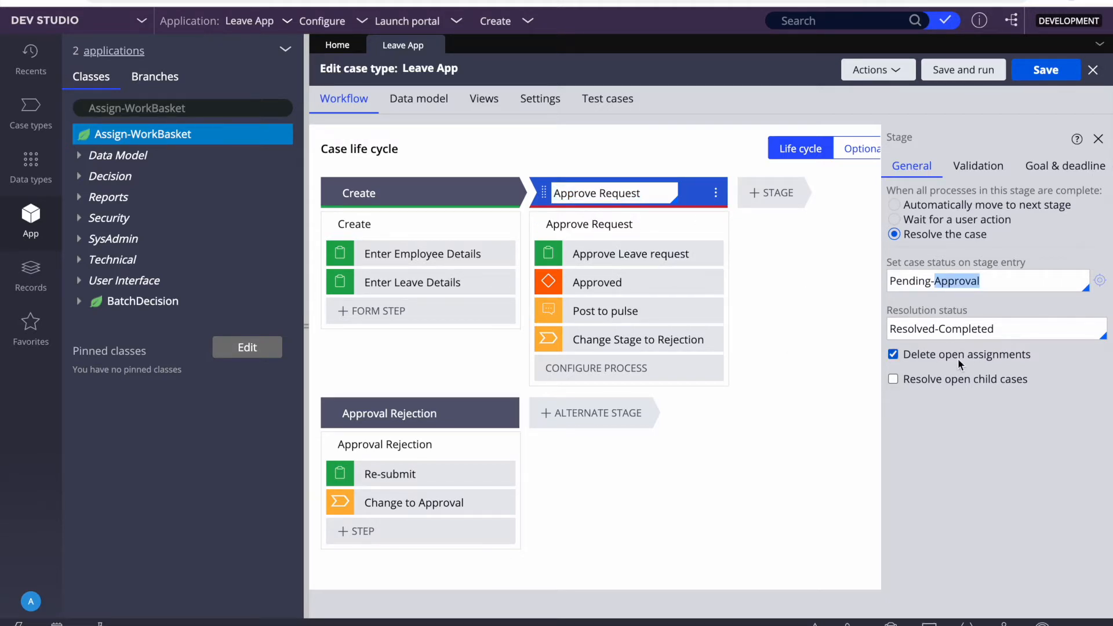
{"action": "triple_click", "coordinate": [945, 328]}
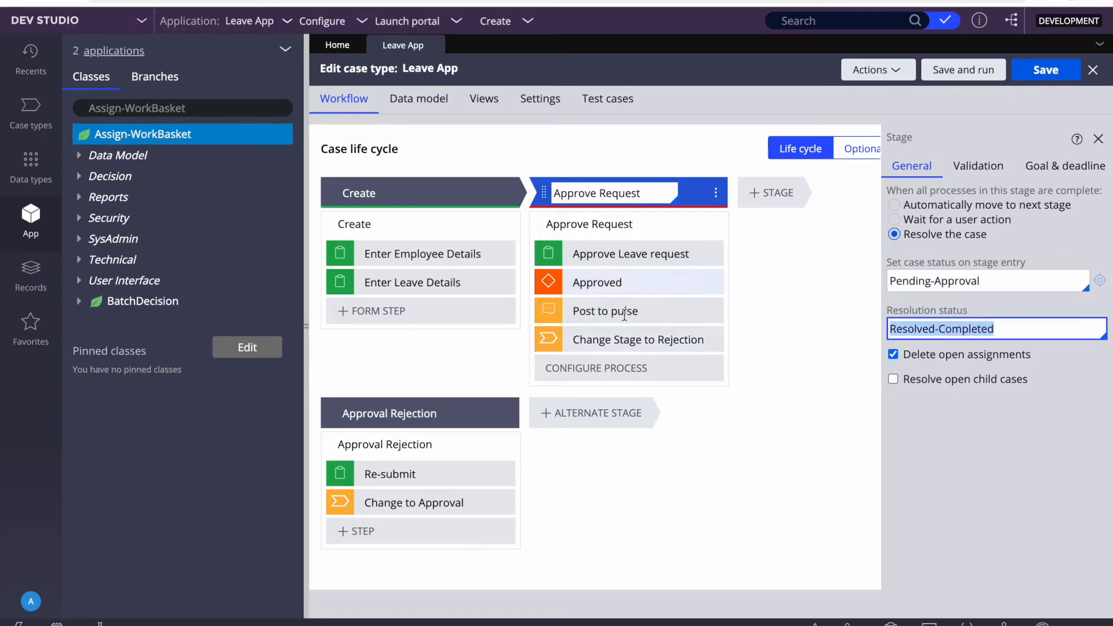
{"action": "left_click", "coordinate": [373, 414]}
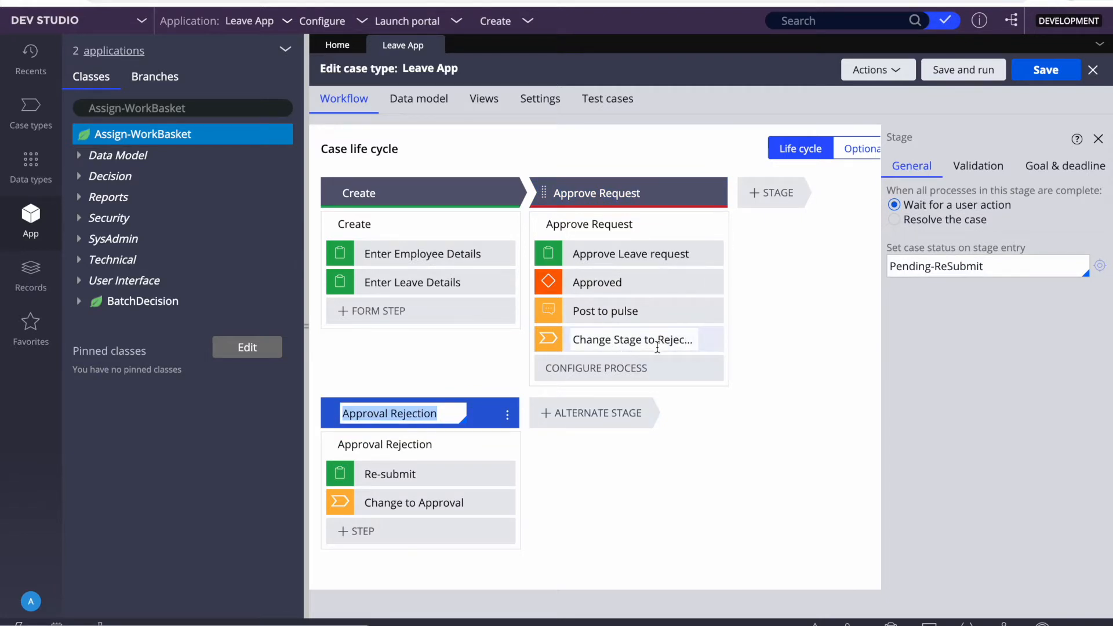
Step: Confirm the Re-submit step's ToWorklist router uses .pxCreateOperator, then inspect Change to Approval
{"action": "left_click", "coordinate": [396, 476]}
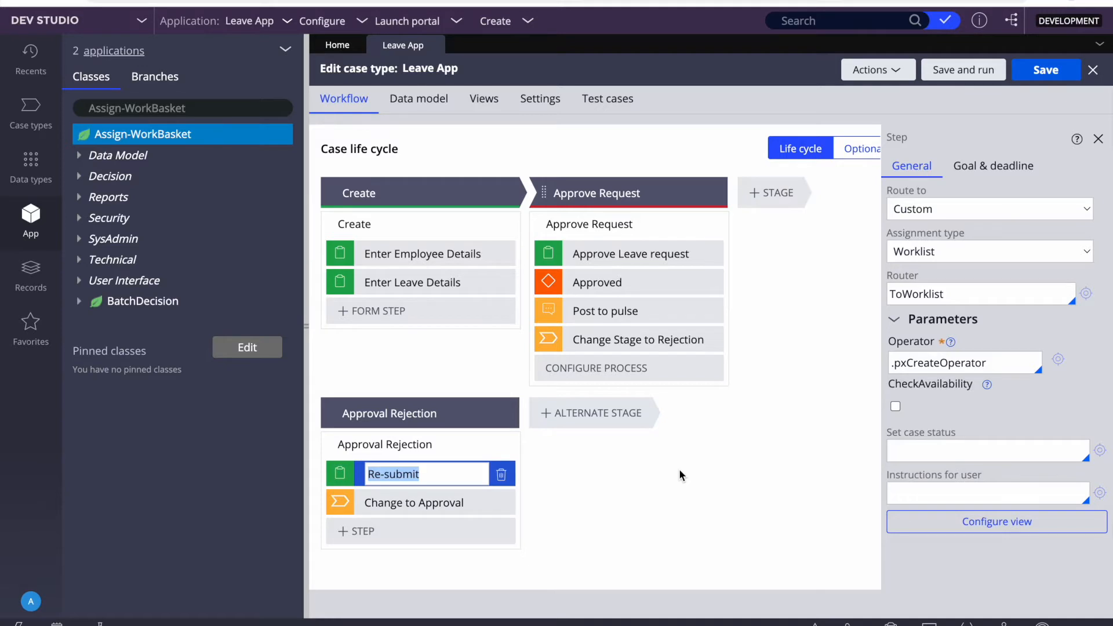
{"action": "left_click", "coordinate": [408, 504]}
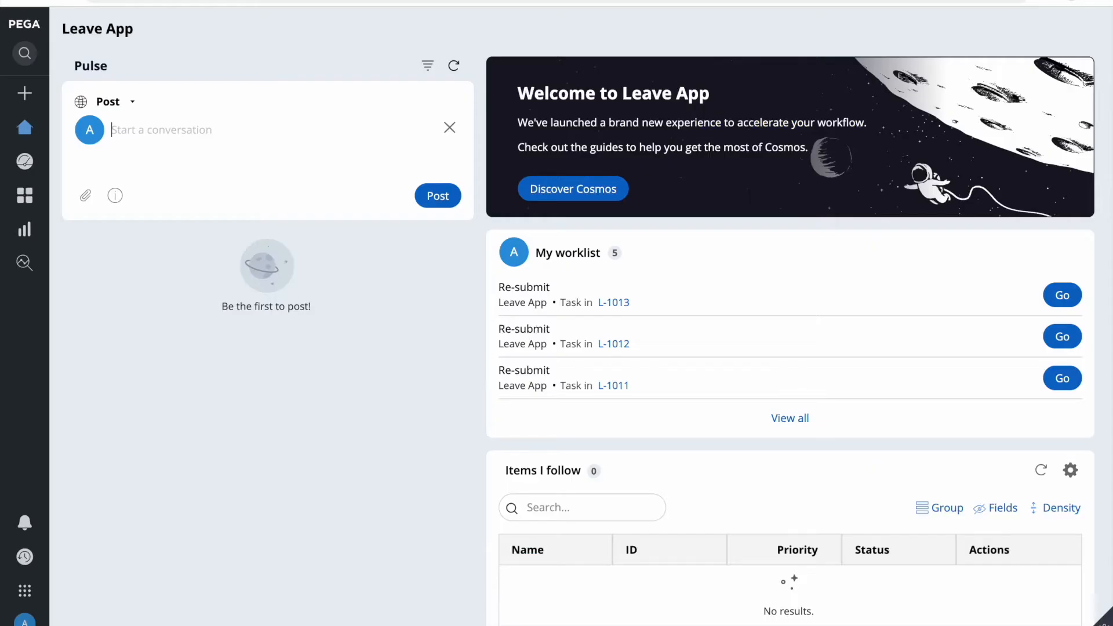
Step: Start a new Leave App case with the employee's first and last name and department BPM
{"action": "left_click", "coordinate": [30, 99]}
{"action": "left_click", "coordinate": [86, 118]}
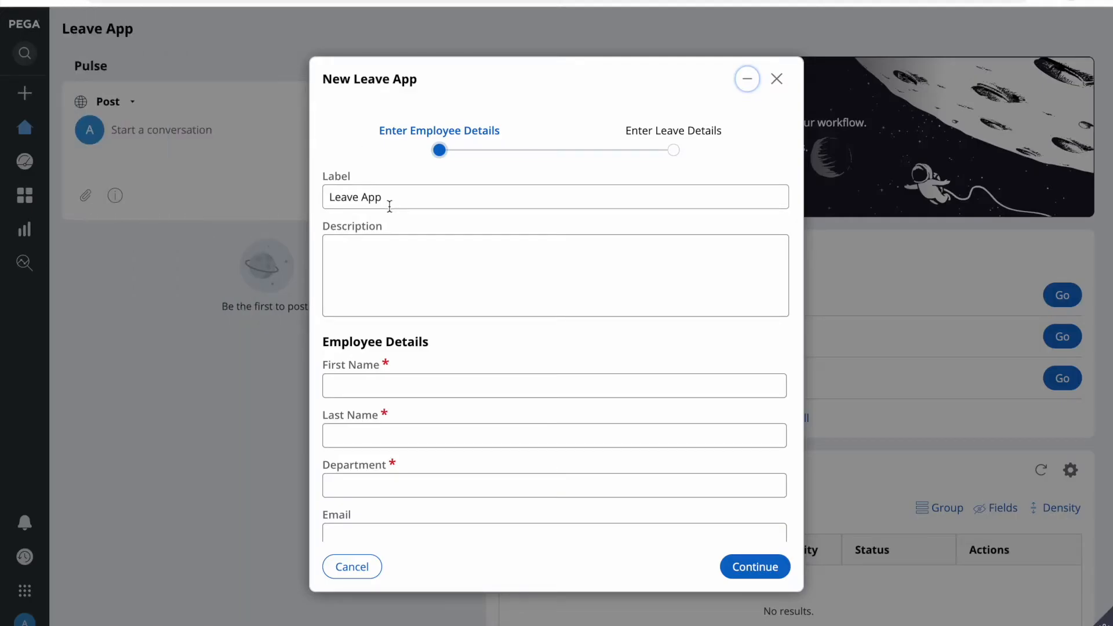
{"action": "left_click", "coordinate": [359, 382]}
{"action": "type", "text": "lALIT"}
{"action": "key", "text": "Tab"}
{"action": "double_click", "coordinate": [375, 384]}
{"action": "key", "text": "BackSpace"}
{"action": "key", "text": "Tab"}
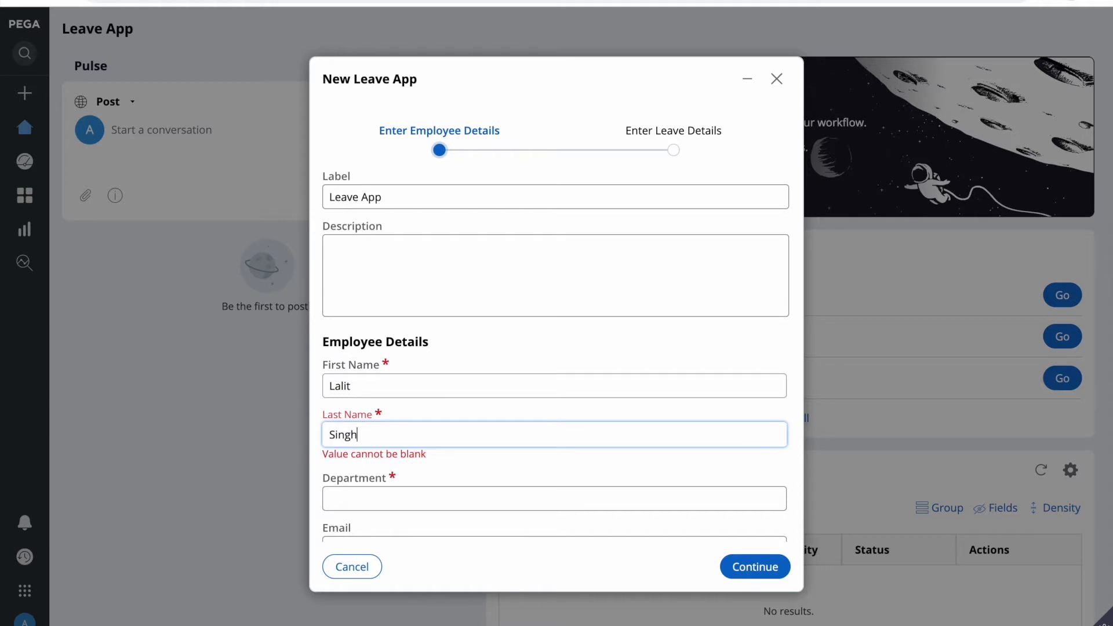
{"action": "left_click", "coordinate": [371, 502]}
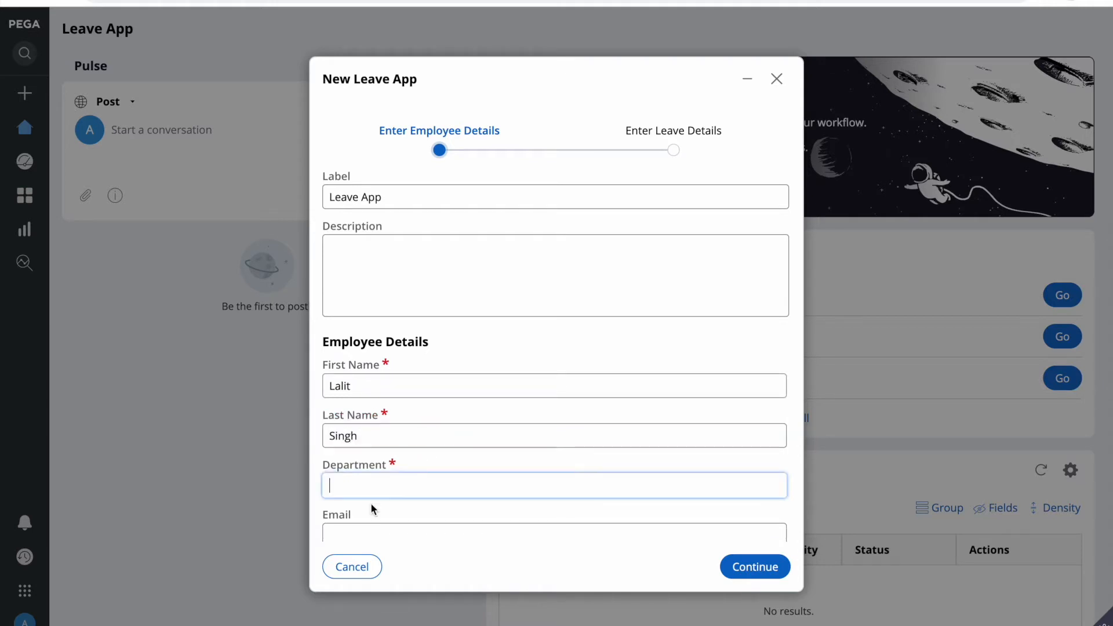
{"action": "type", "text": "BPM"}
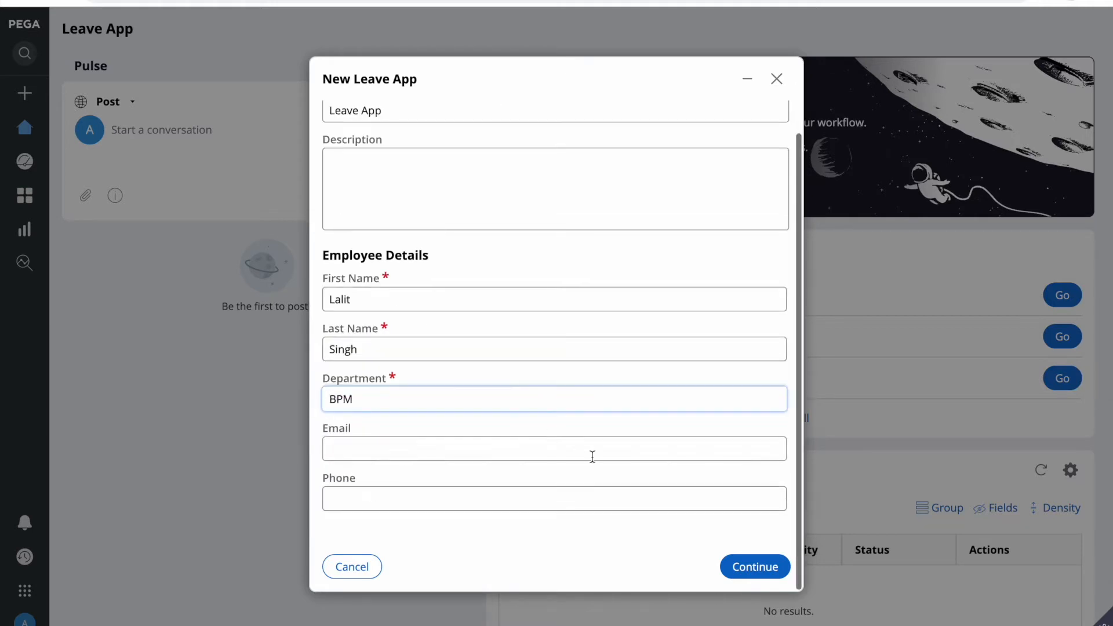
{"action": "left_click", "coordinate": [756, 567]}
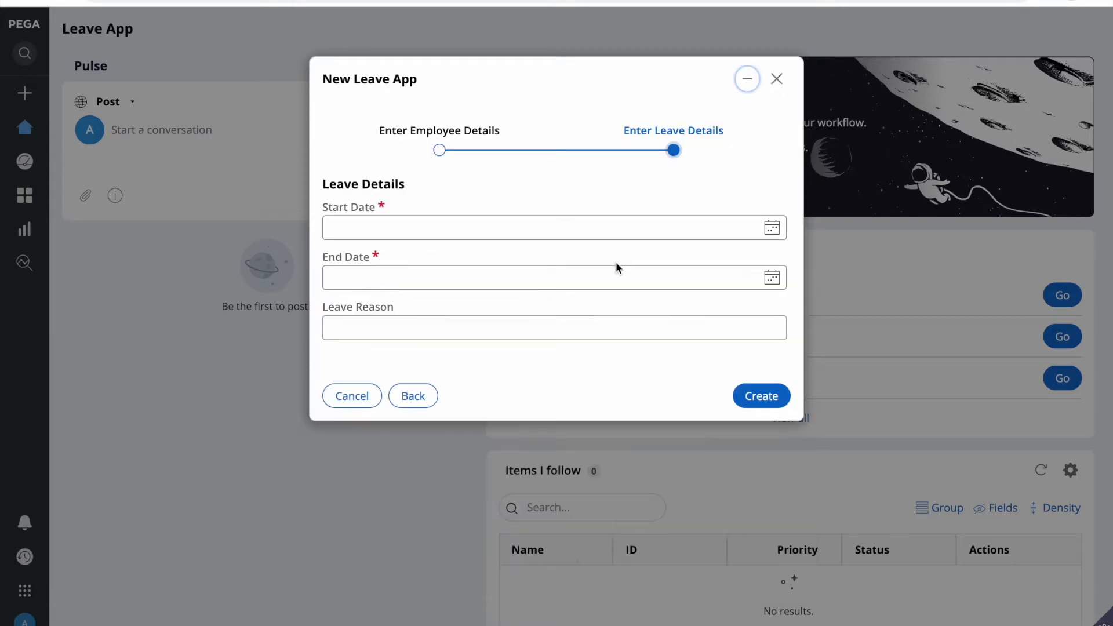
Step: Set leave dates 9 May to 30 May 2022 with a vacation reason and create the case
{"action": "left_click", "coordinate": [772, 227]}
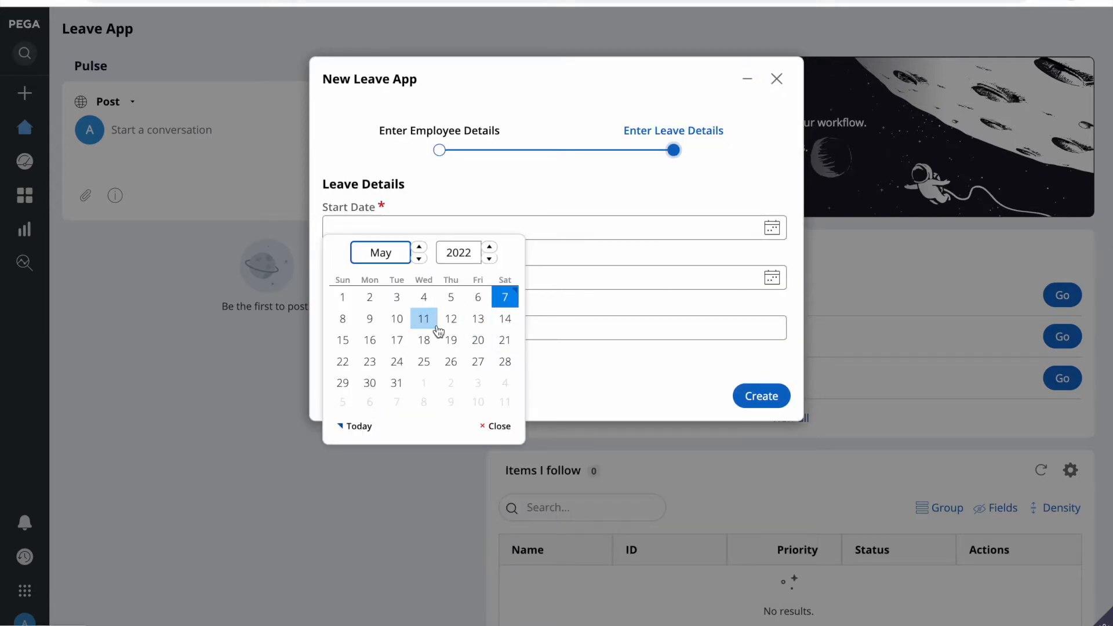
{"action": "left_click", "coordinate": [369, 321]}
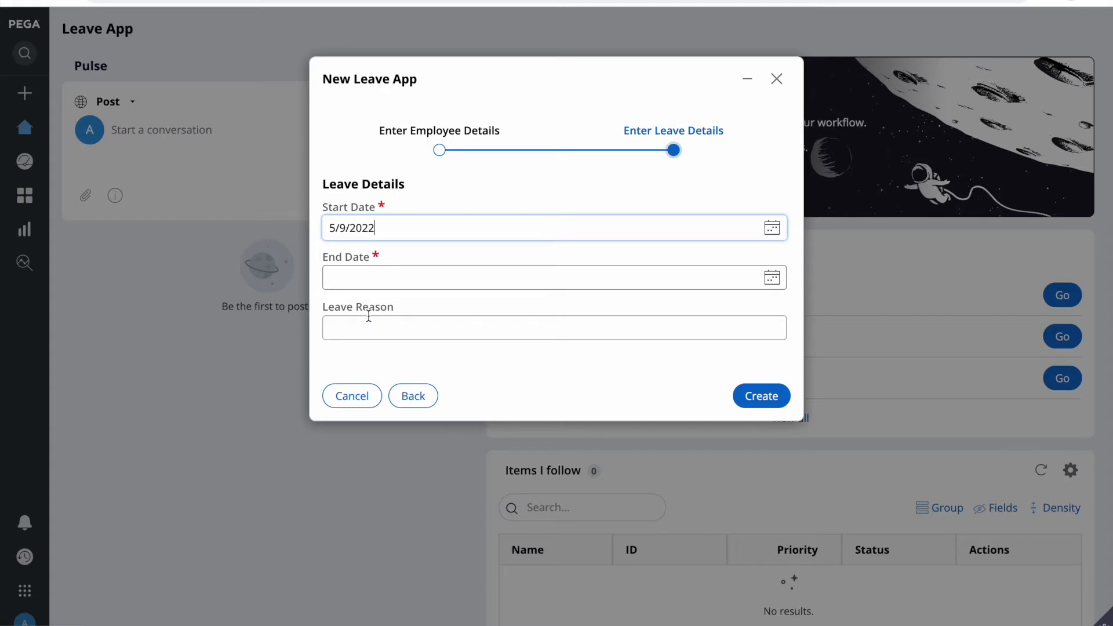
{"action": "left_click", "coordinate": [772, 278]}
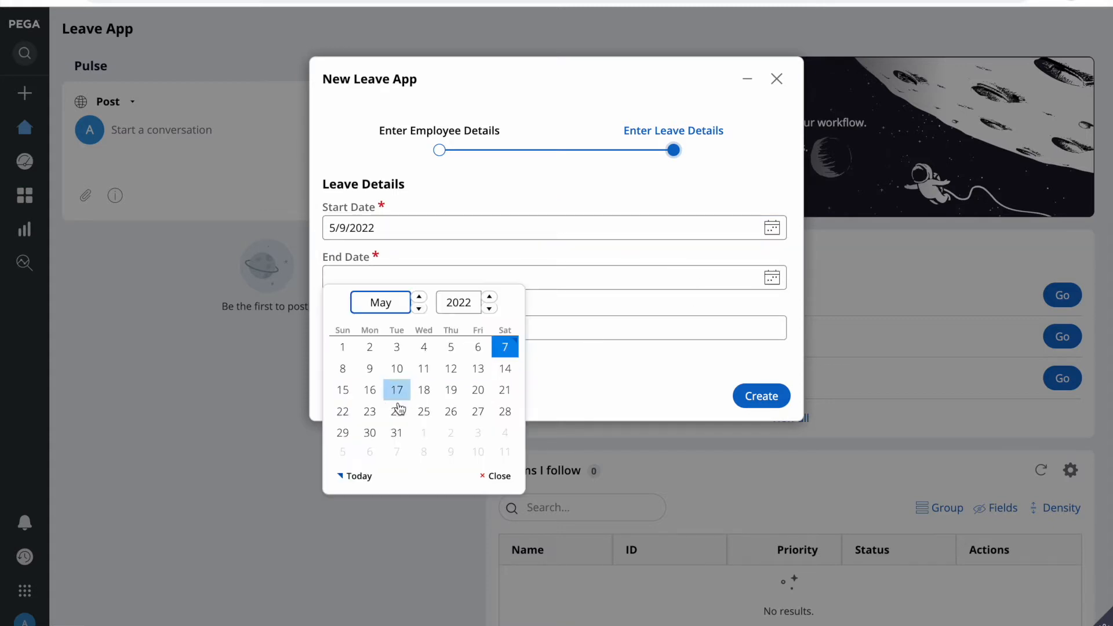
{"action": "left_click", "coordinate": [369, 433]}
{"action": "left_click", "coordinate": [419, 338]}
{"action": "type", "text": "vACATION"}
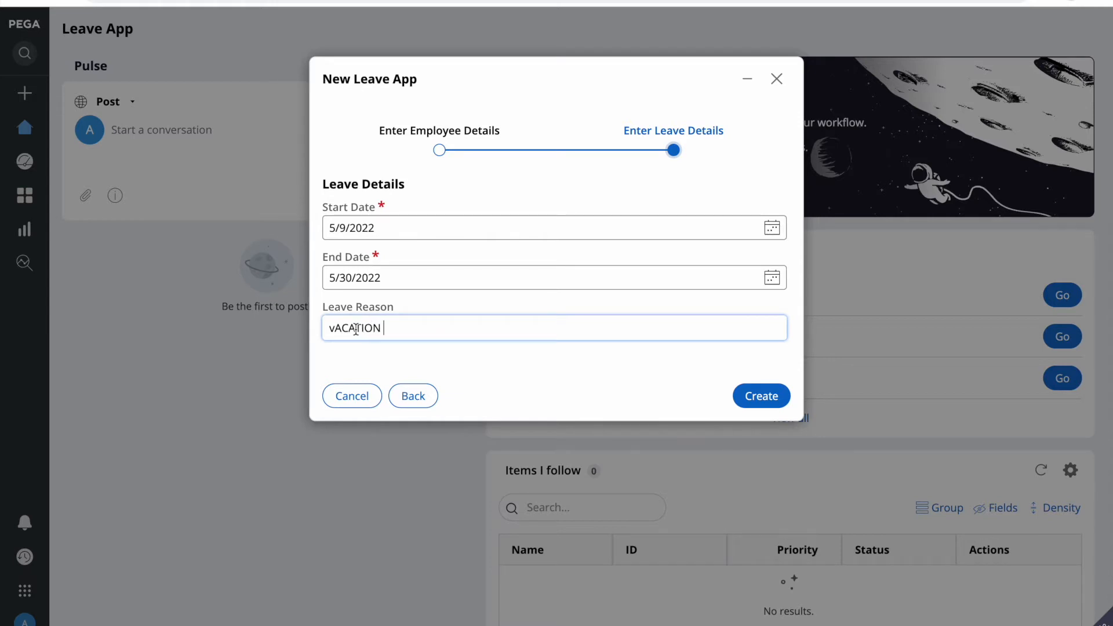
{"action": "left_click", "coordinate": [766, 396]}
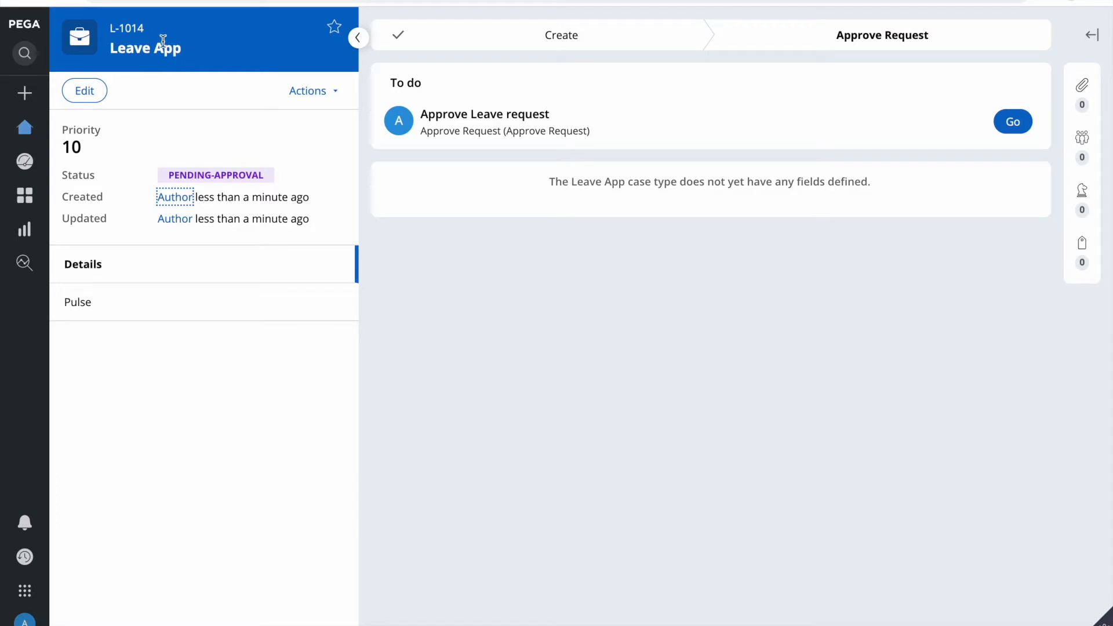
Step: Return to the browser's Leave App home page showing the Approve Leave request worklist item
{"action": "triple_click", "coordinate": [226, 180]}
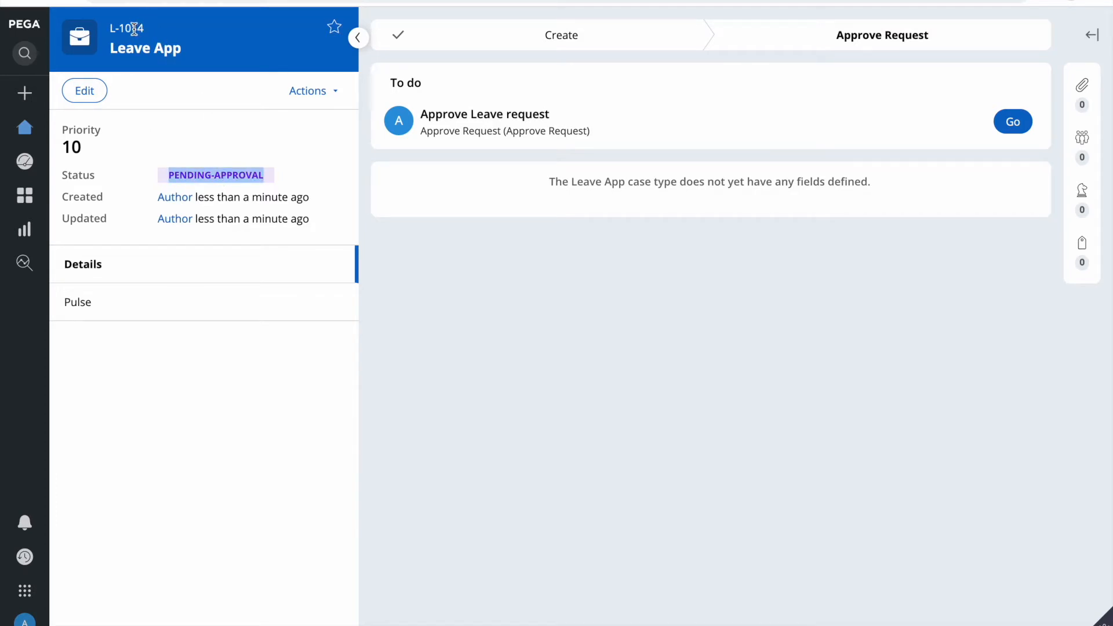
{"action": "key", "text": "F4"}
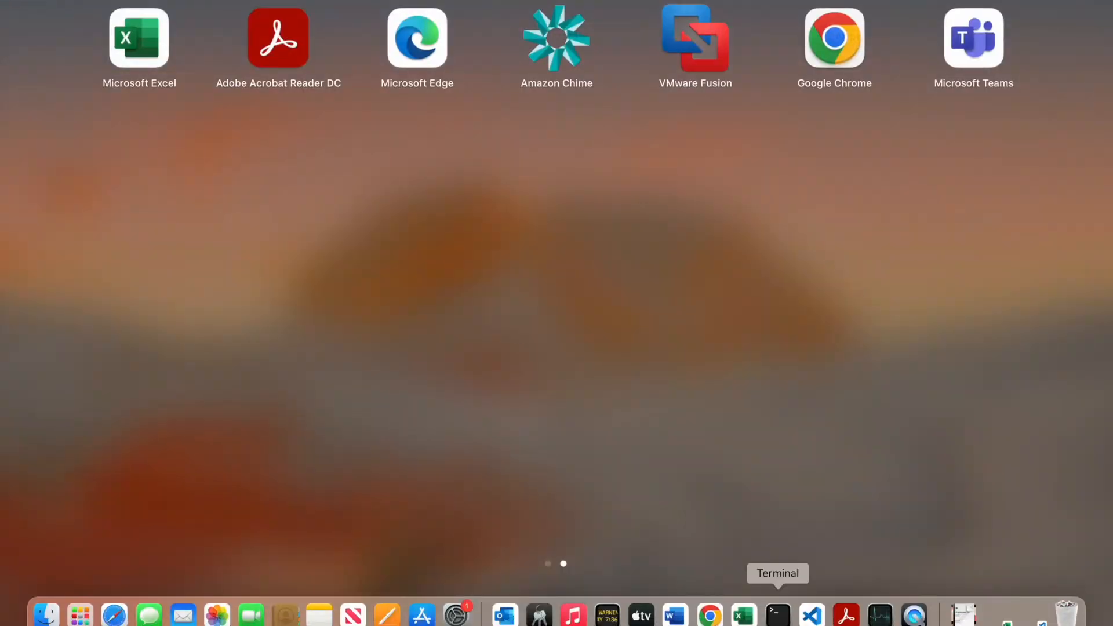
{"action": "left_click", "coordinate": [709, 614]}
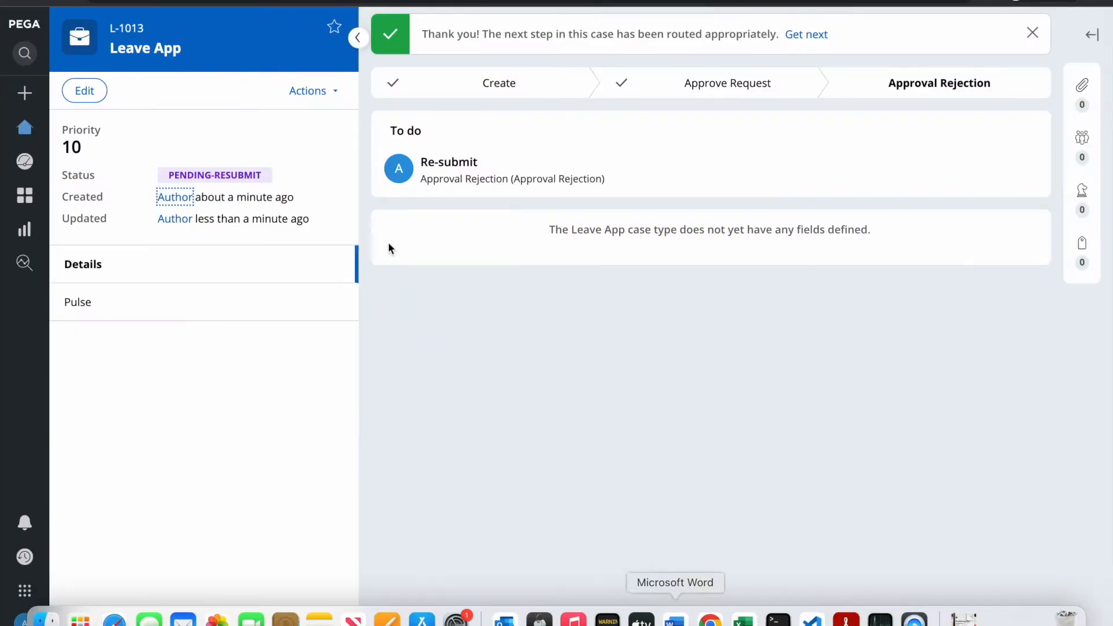
{"action": "left_click", "coordinate": [25, 127]}
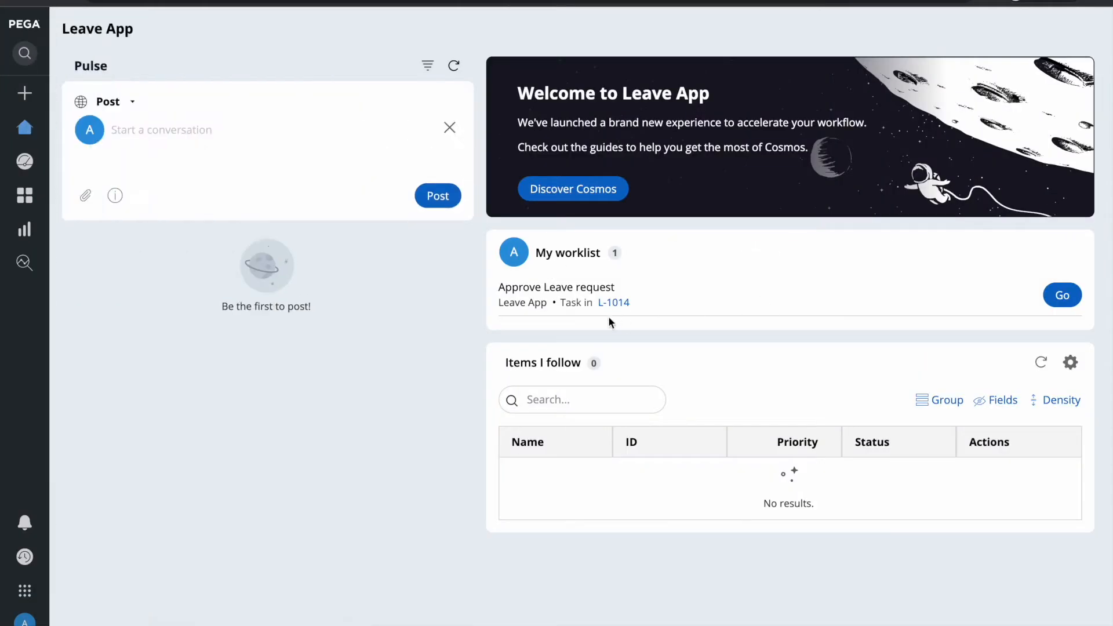
{"action": "triple_click", "coordinate": [525, 287]}
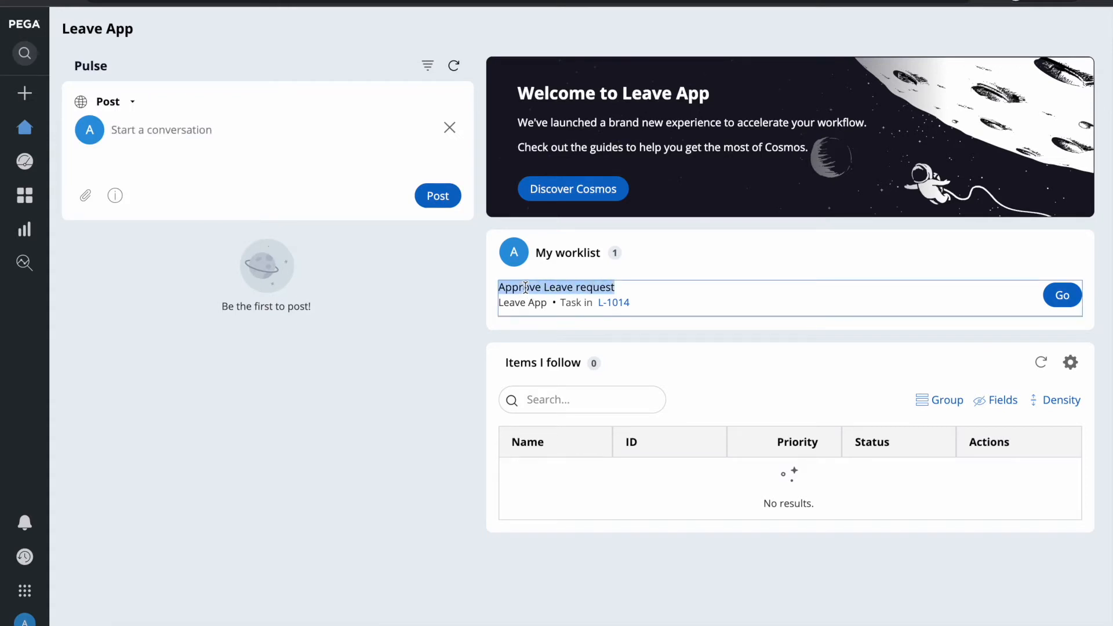
Step: Open the Approve Leave request task, choose Approve, and submit the decision
{"action": "left_click", "coordinate": [1062, 295]}
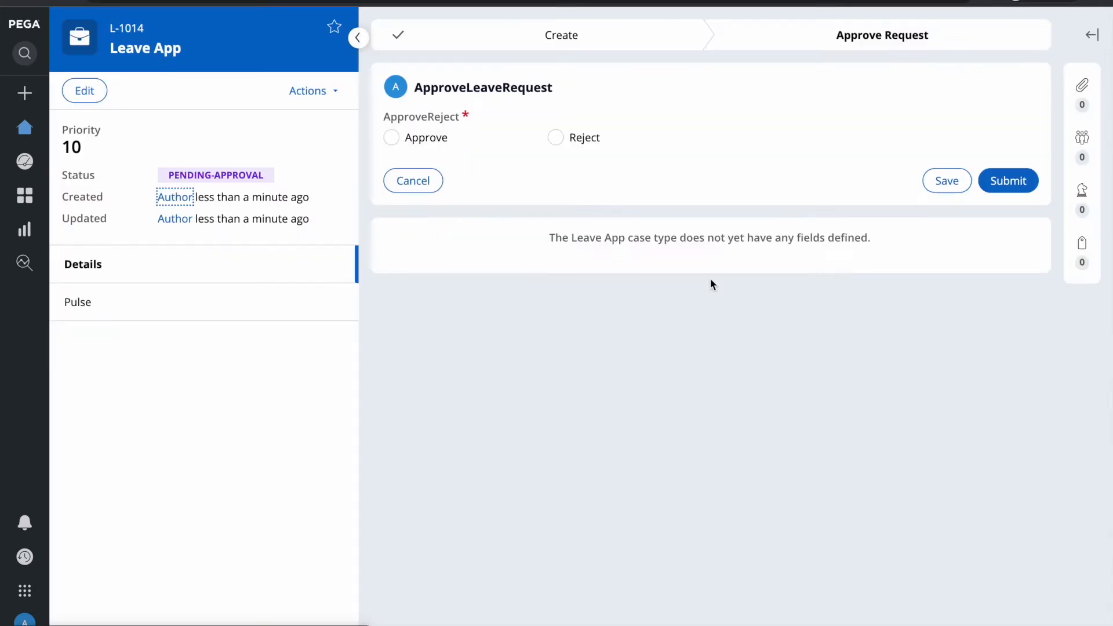
{"action": "left_click", "coordinate": [393, 139]}
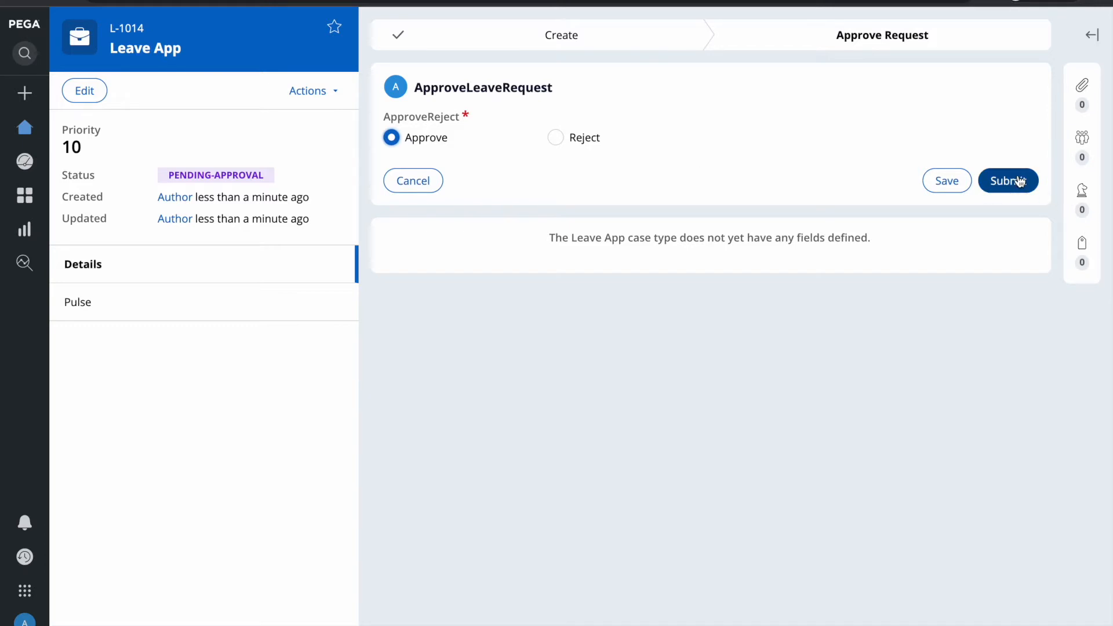
{"action": "double_click", "coordinate": [196, 176]}
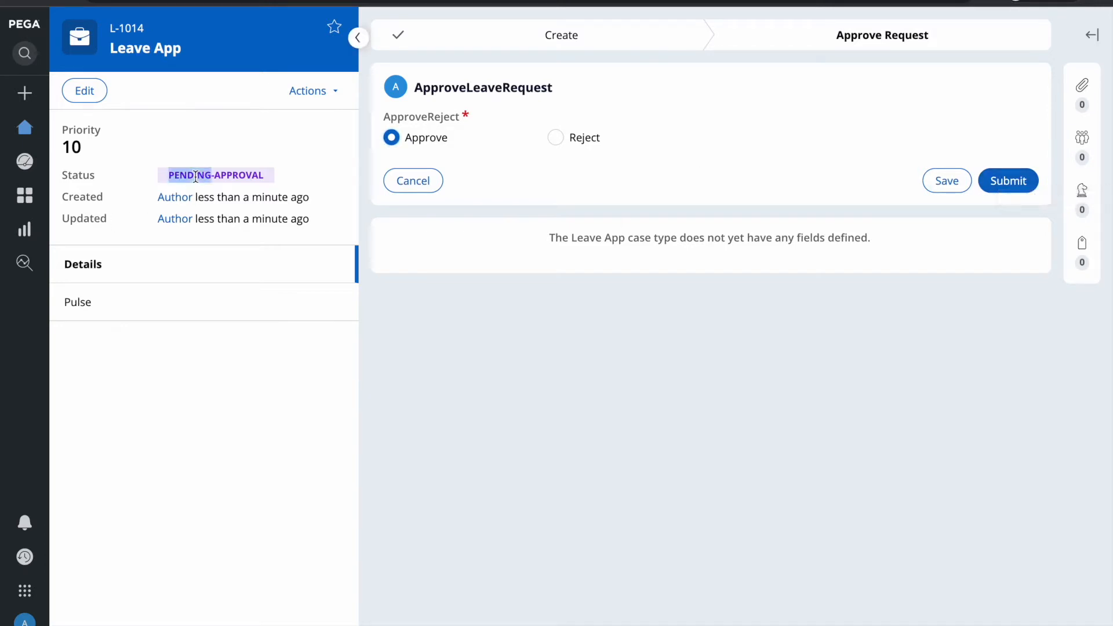
{"action": "triple_click", "coordinate": [195, 176]}
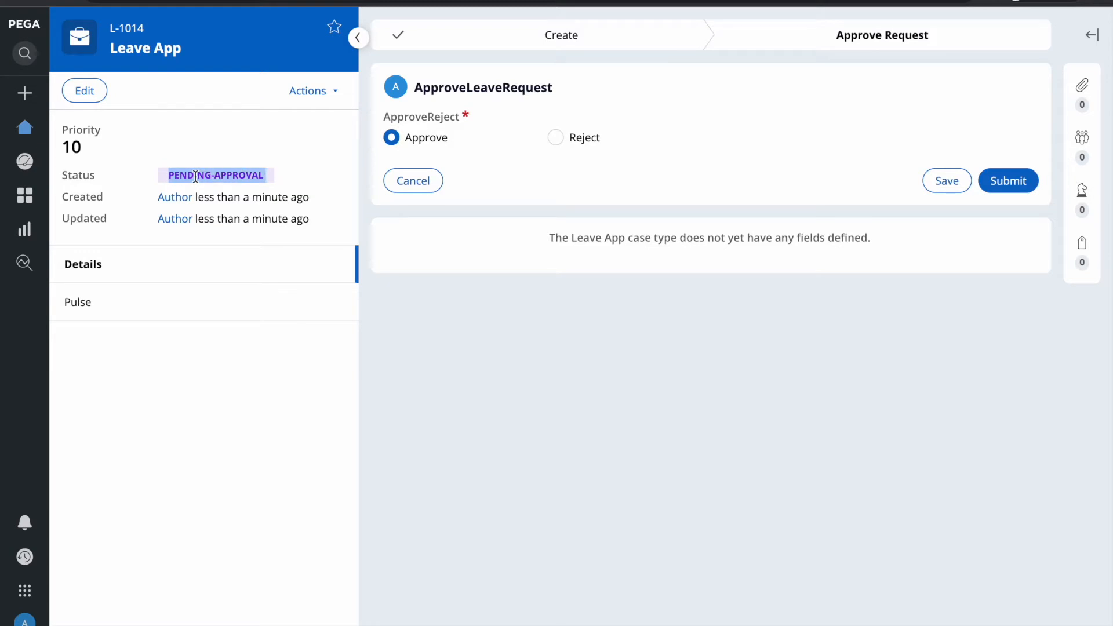
{"action": "left_click", "coordinate": [1016, 183]}
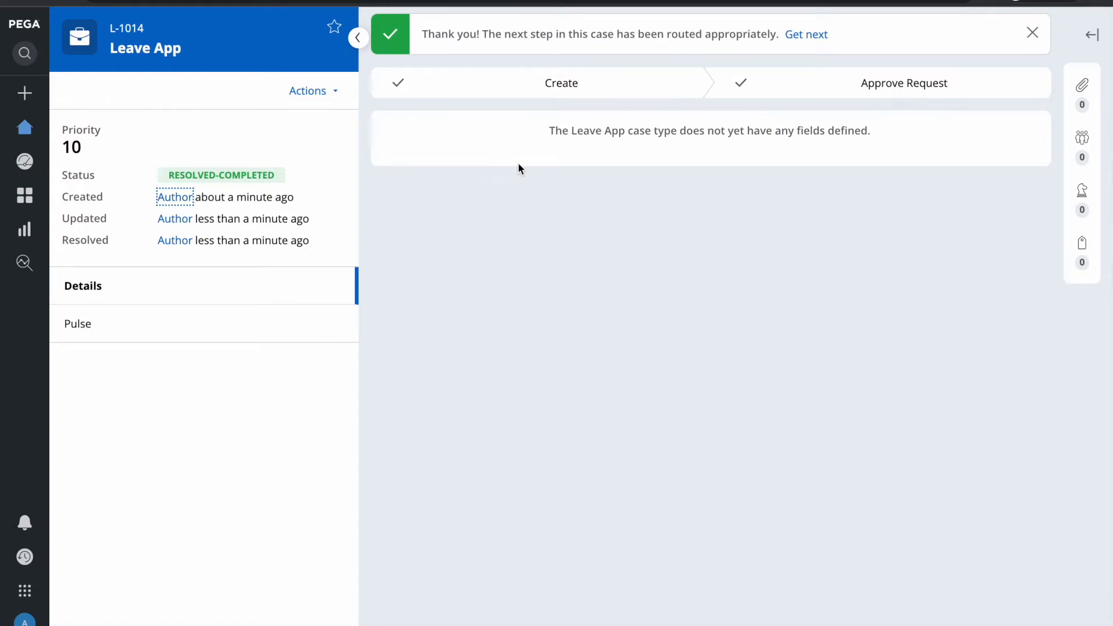
Step: Check the RESOLVED-COMPLETED status and view the case's Pulse conversation
{"action": "triple_click", "coordinate": [210, 172]}
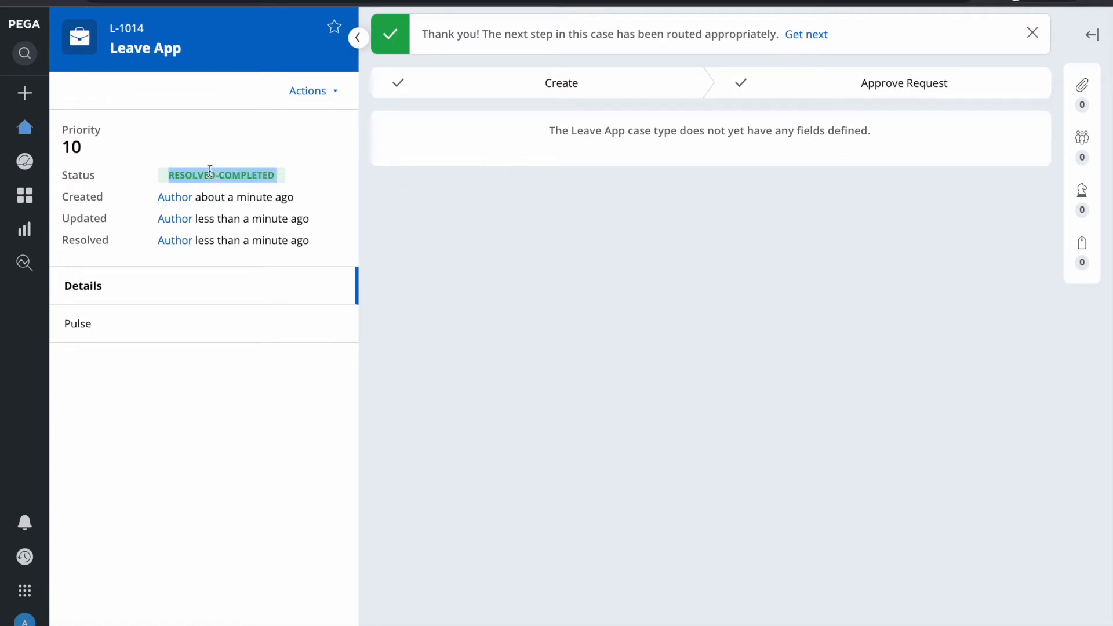
{"action": "double_click", "coordinate": [209, 172]}
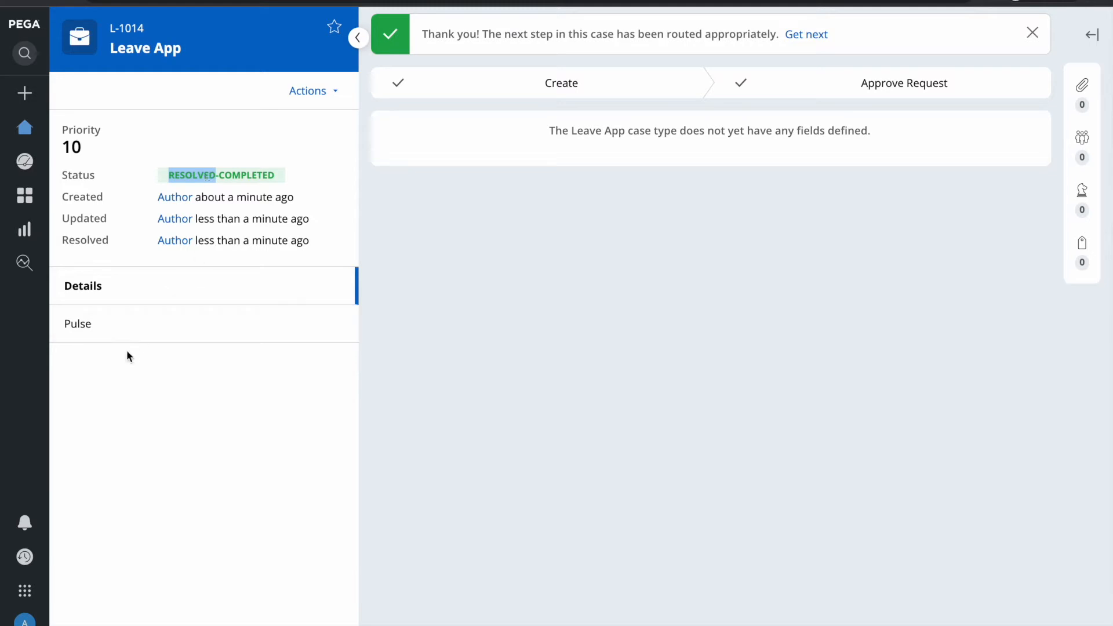
{"action": "left_click", "coordinate": [122, 333]}
{"action": "key", "text": "F4"}
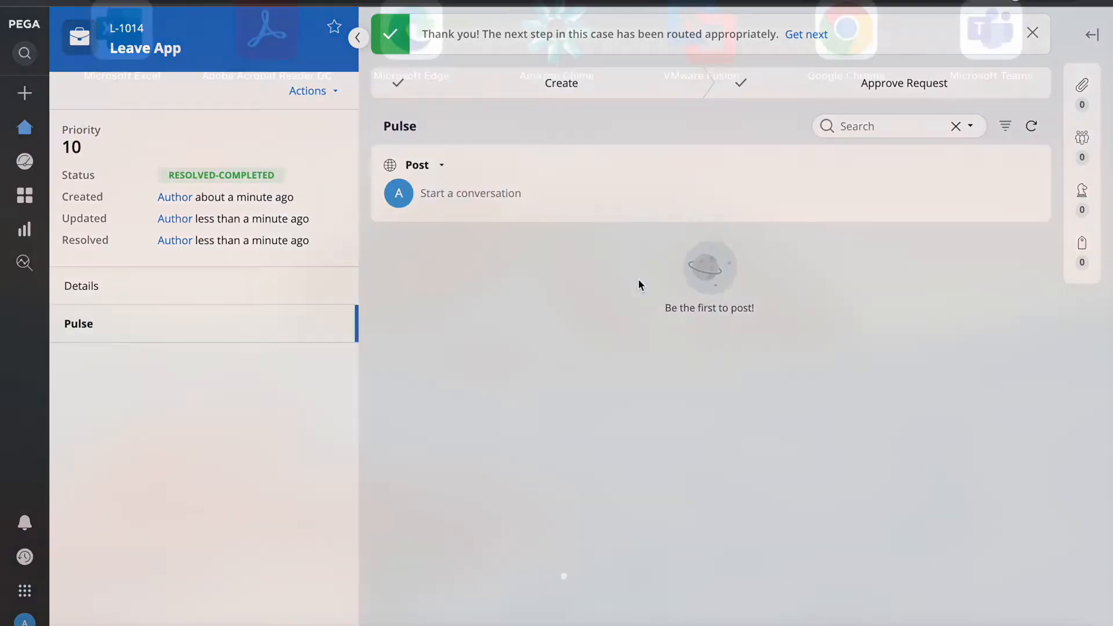
Step: Start another Leave App case with the employee's first and last name and department BPM
{"action": "left_click", "coordinate": [714, 617]}
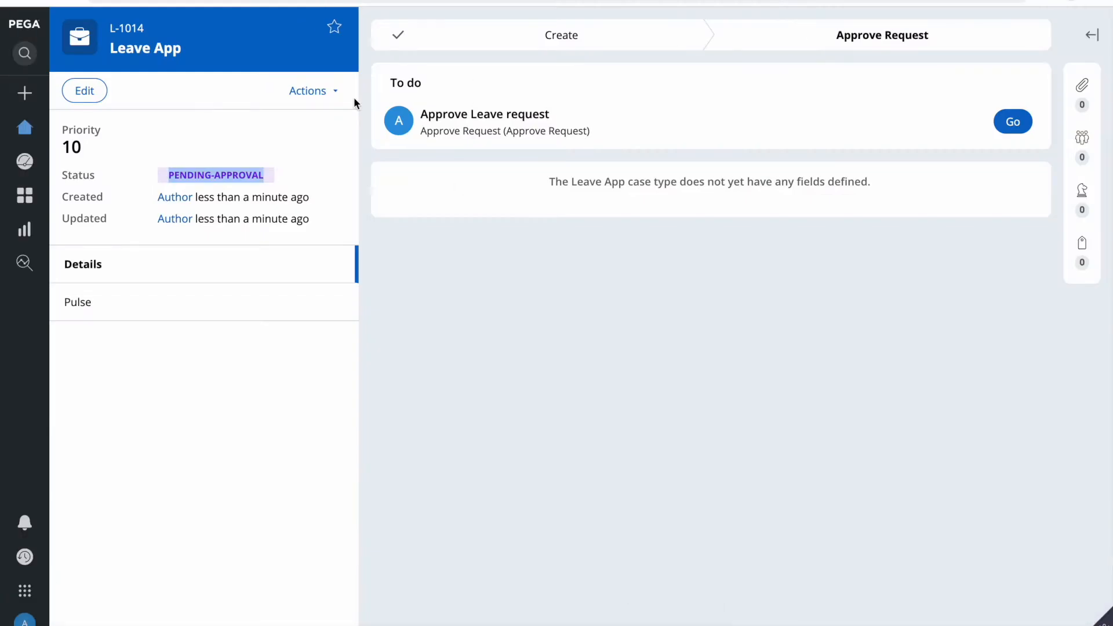
{"action": "left_click", "coordinate": [25, 92]}
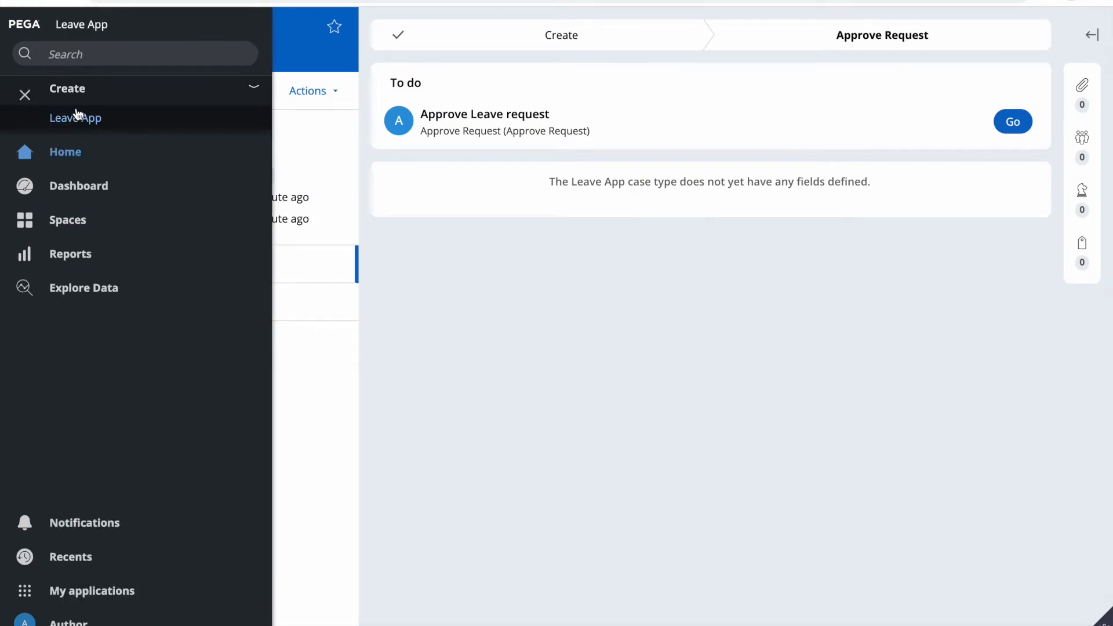
{"action": "left_click", "coordinate": [77, 115]}
{"action": "left_click", "coordinate": [434, 324]}
{"action": "key", "text": "Tab"}
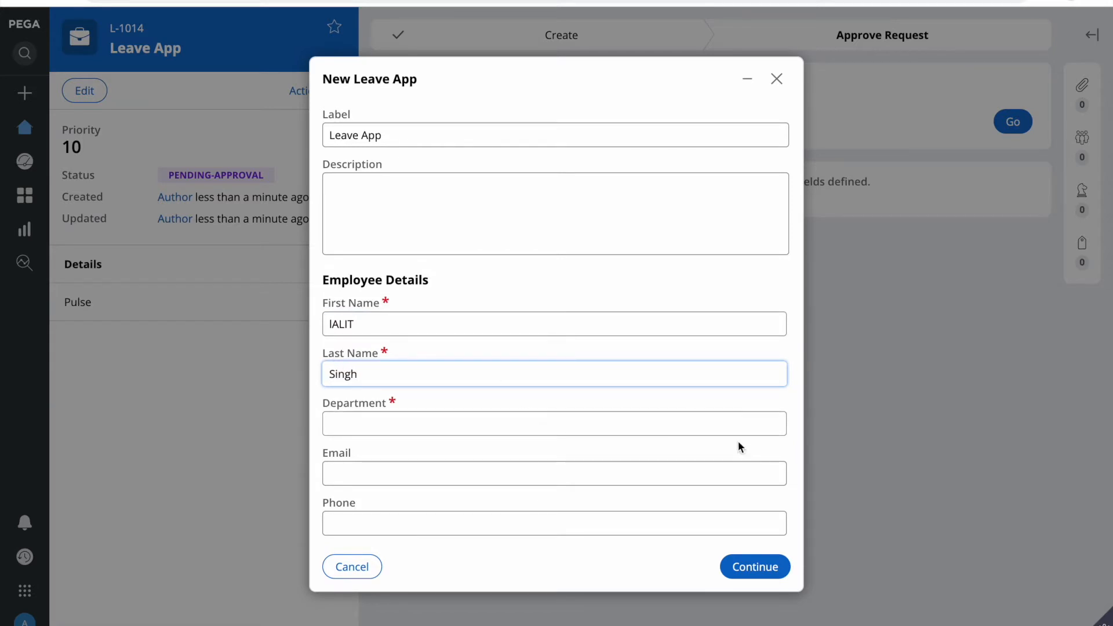
{"action": "left_click", "coordinate": [645, 419]}
{"action": "type", "text": "BPM"}
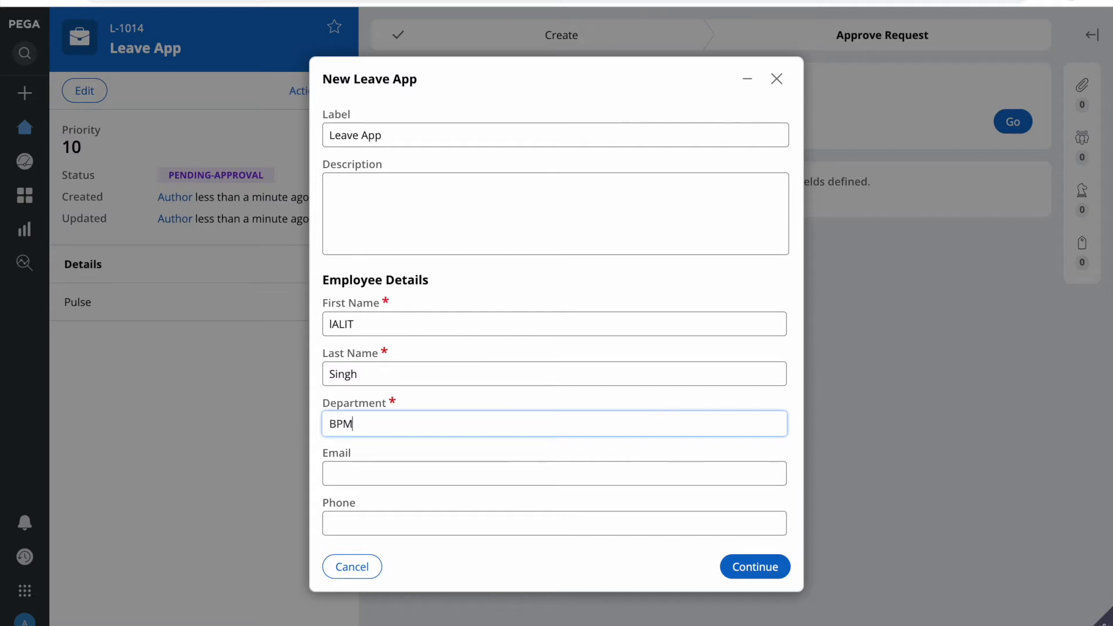
{"action": "left_click", "coordinate": [787, 568]}
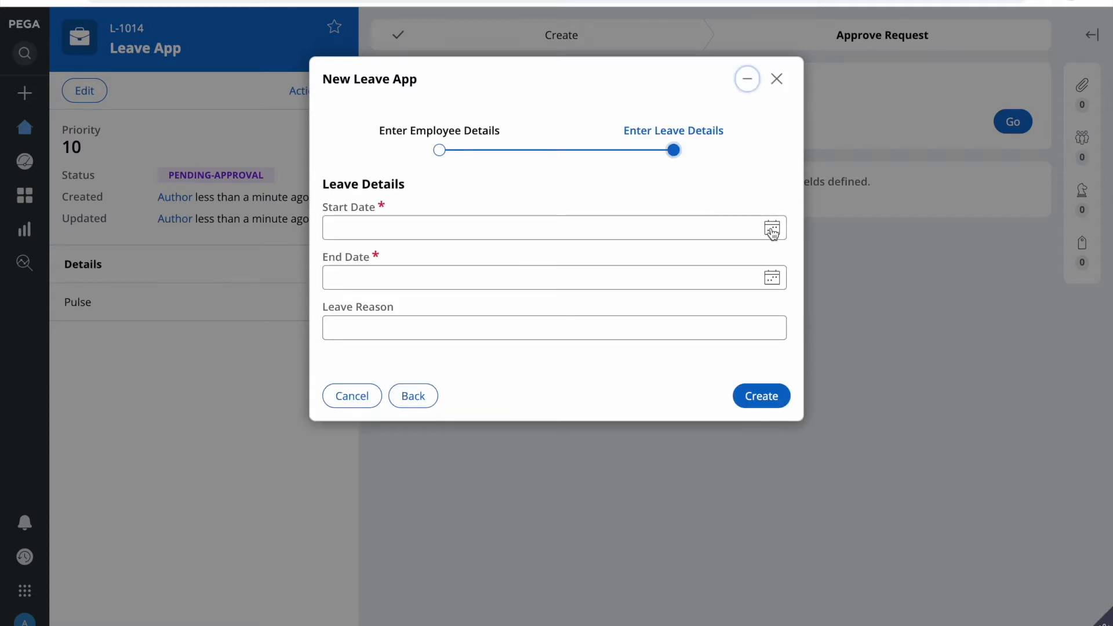
Step: Pick start date 9 May and end date 30 May 2022, then create the case
{"action": "left_click", "coordinate": [772, 229]}
{"action": "left_click", "coordinate": [370, 319]}
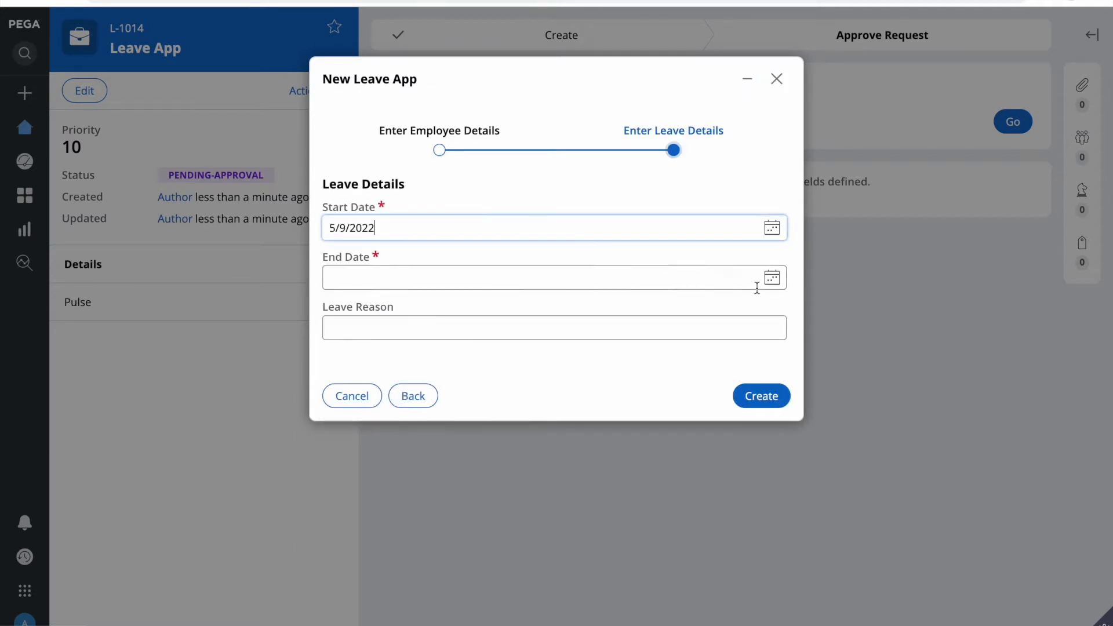
{"action": "left_click", "coordinate": [772, 277]}
{"action": "left_click", "coordinate": [365, 438]}
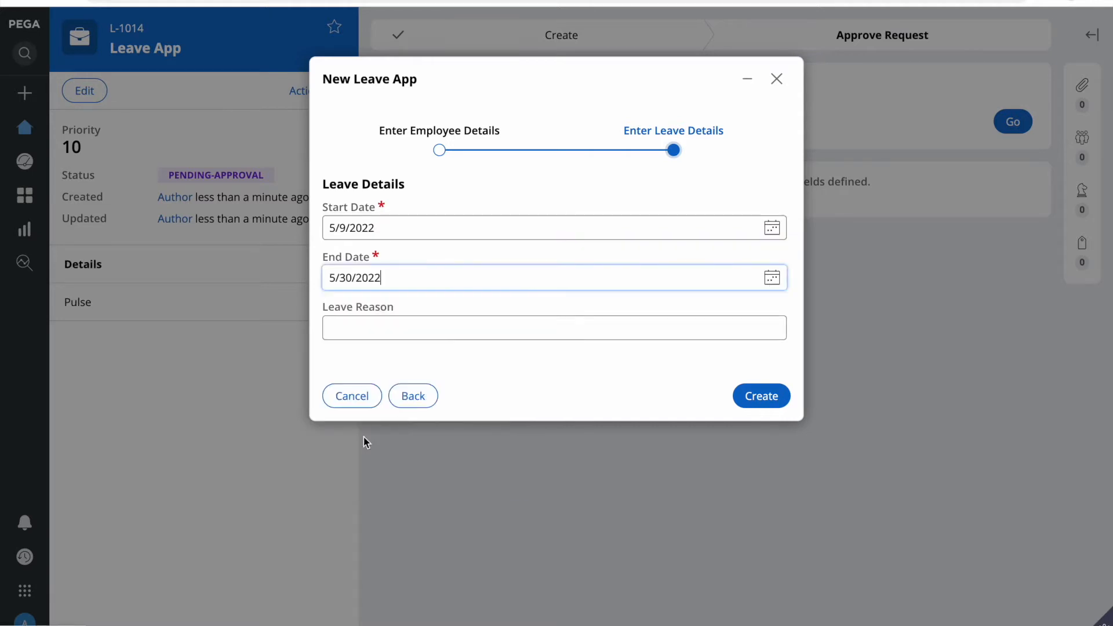
{"action": "left_click", "coordinate": [759, 396]}
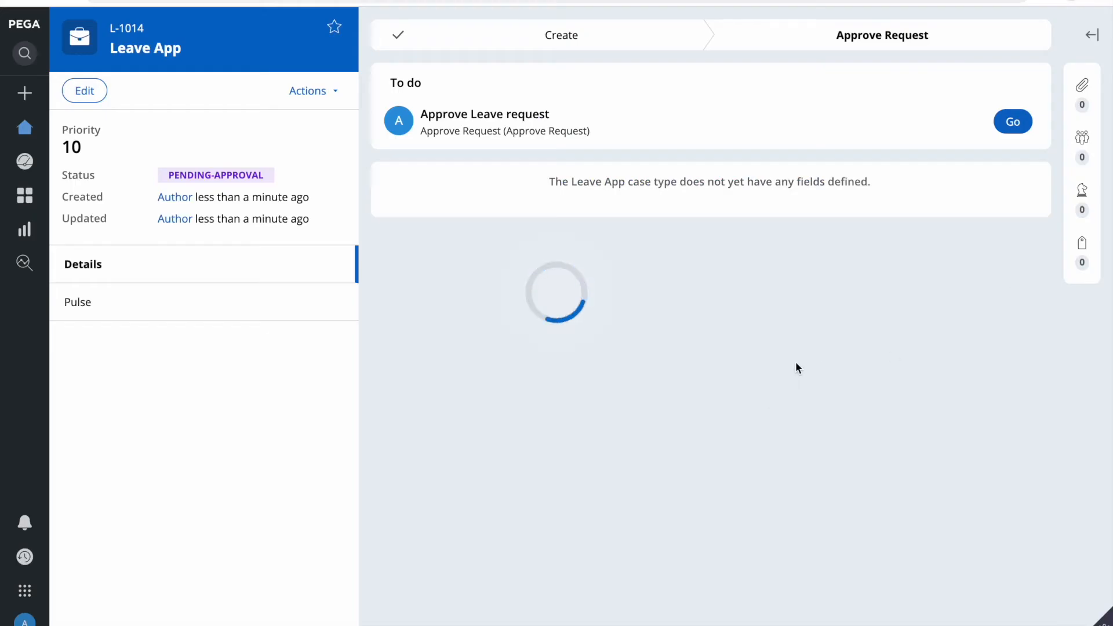
{"action": "key", "text": "F4"}
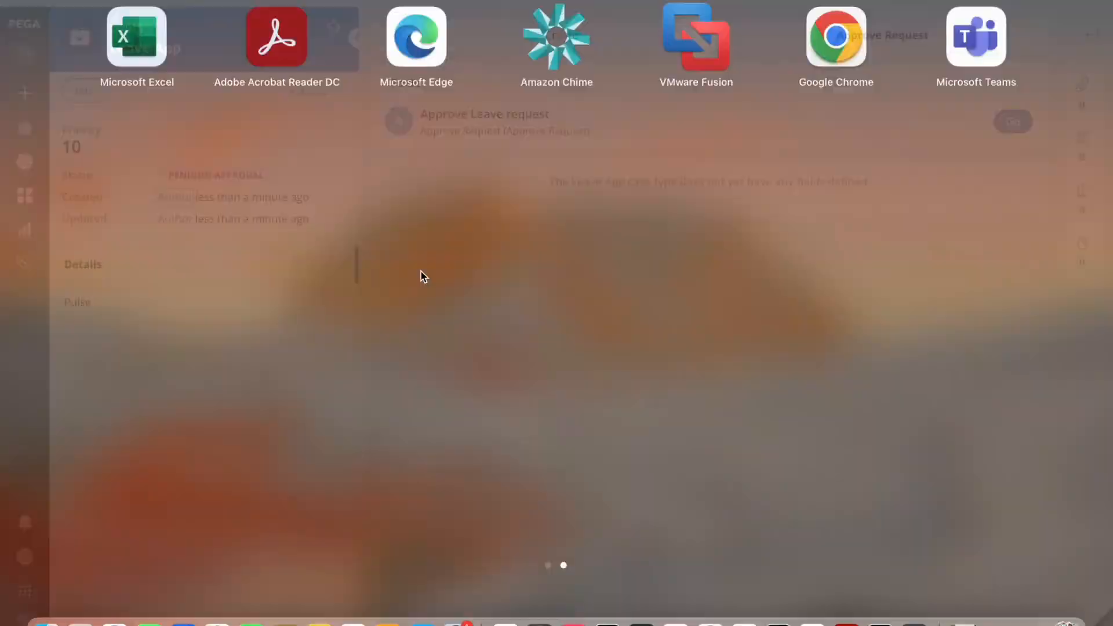
Step: Open the approval task, choose Reject with reason 'Change the date.', and submit it
{"action": "left_click", "coordinate": [711, 616]}
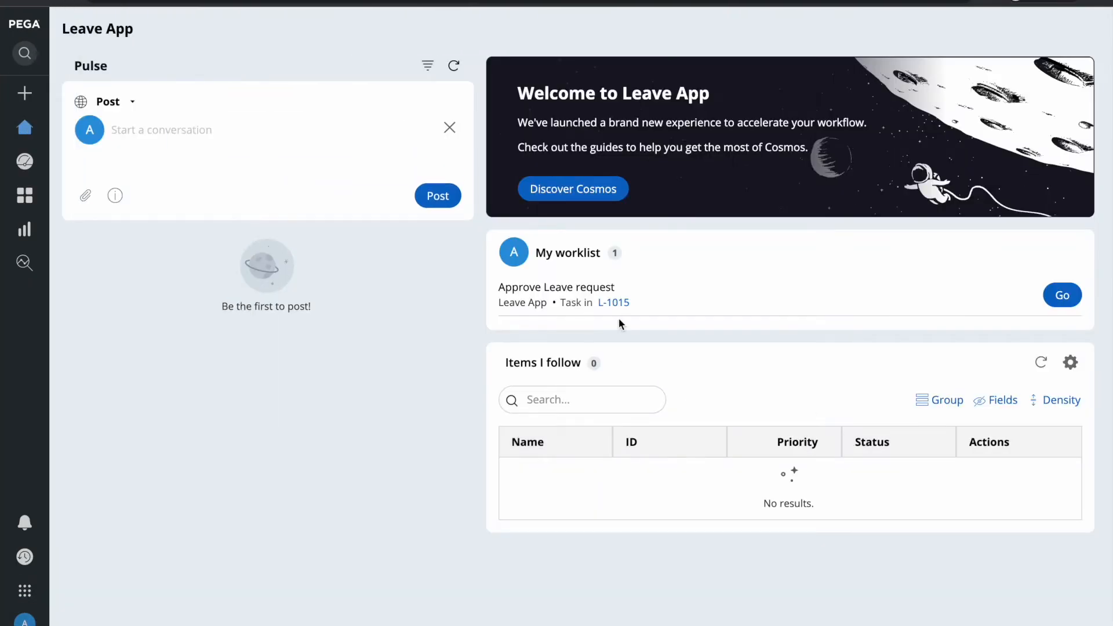
{"action": "left_click", "coordinate": [1063, 297]}
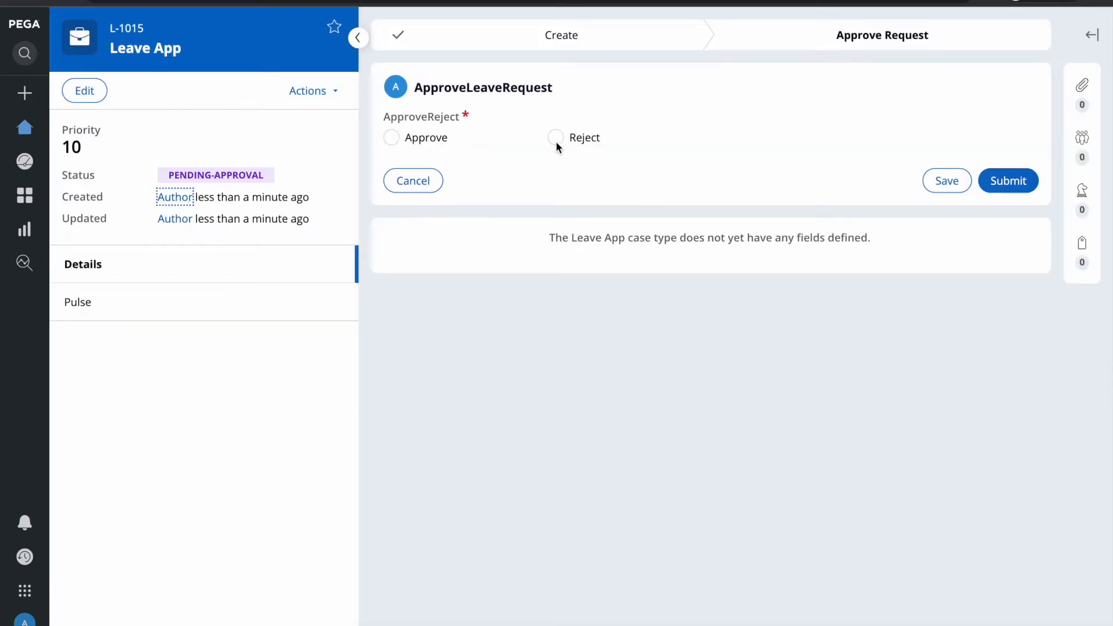
{"action": "left_click", "coordinate": [556, 141]}
{"action": "left_click", "coordinate": [453, 235]}
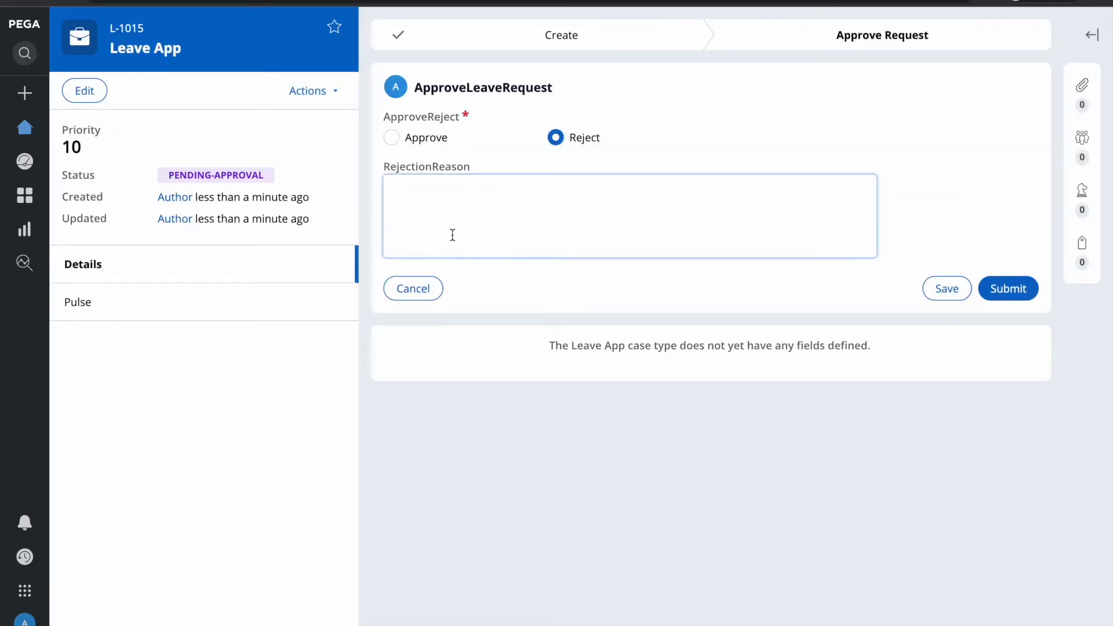
{"action": "type", "text": "Change the date."}
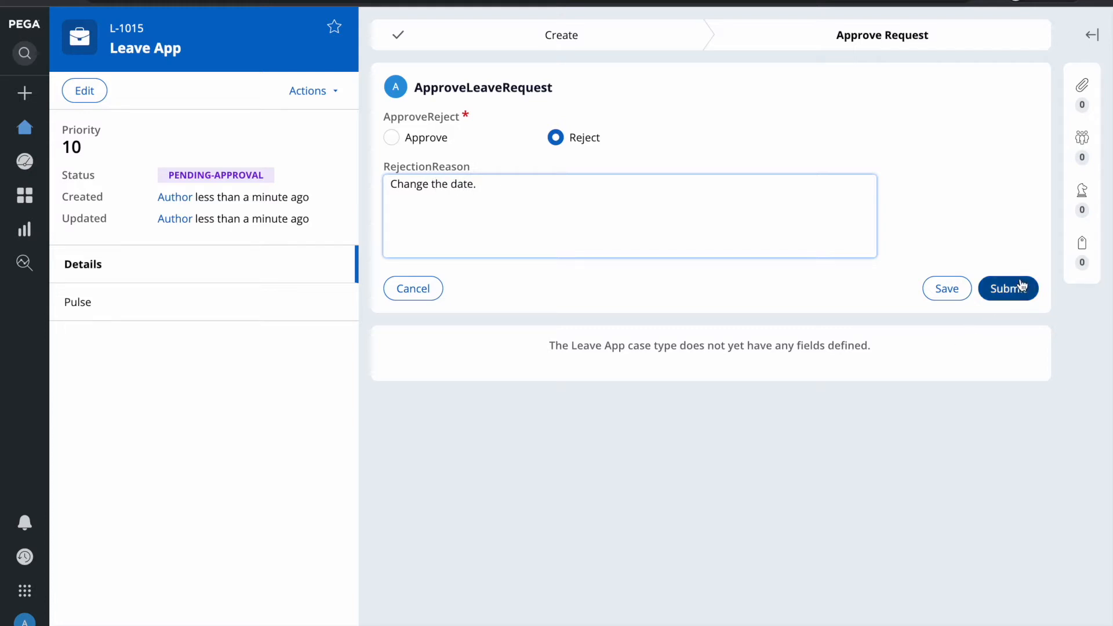
{"action": "left_click", "coordinate": [1021, 285]}
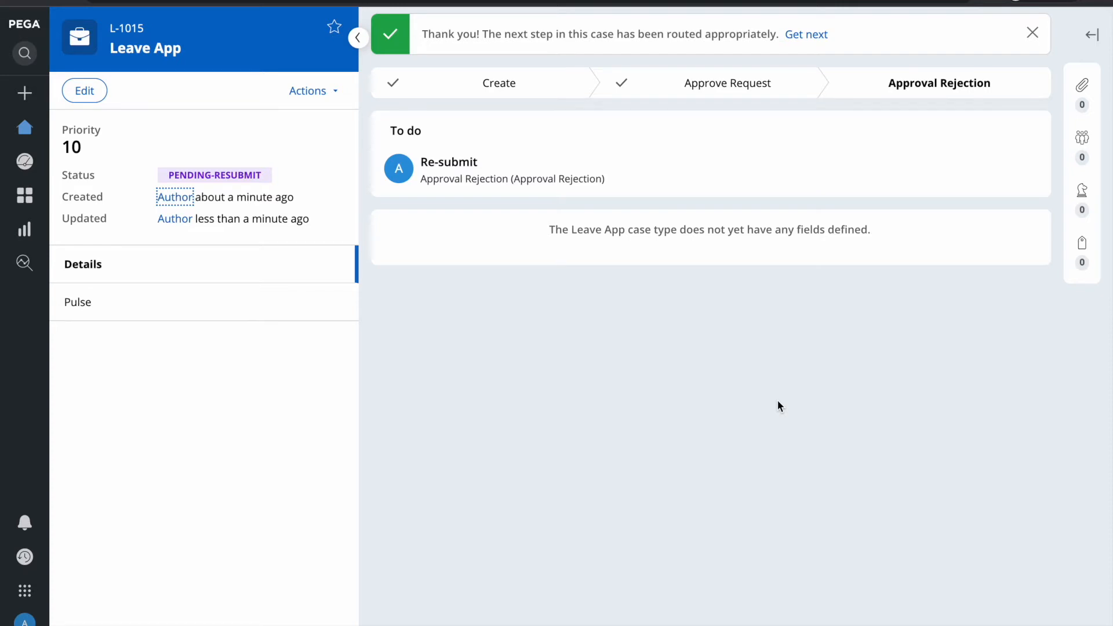
{"action": "key", "text": "F4"}
Step: From the Home worklist, open case L-1015's Re-submit task with dates 5/9/2022 to 5/30/2022
{"action": "left_click", "coordinate": [711, 612]}
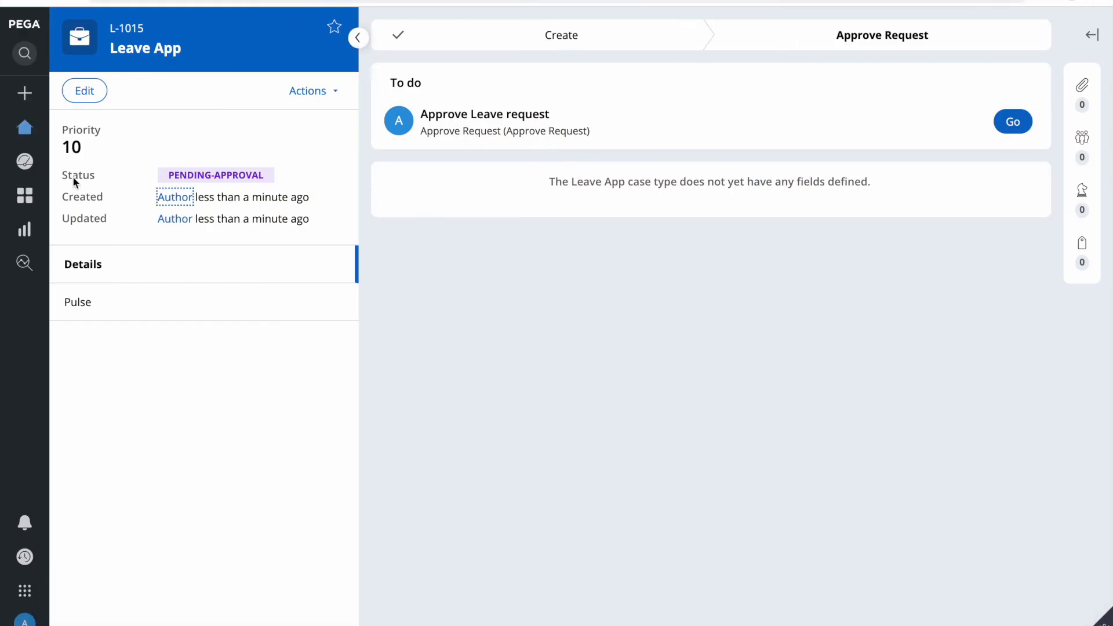
{"action": "left_click", "coordinate": [25, 127]}
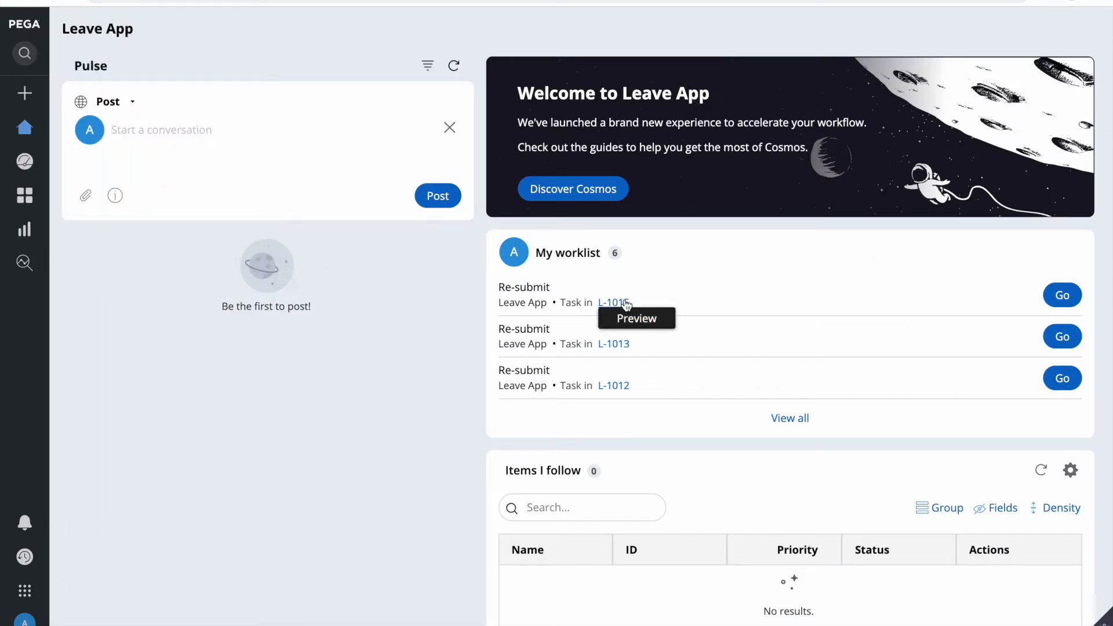
{"action": "left_click", "coordinate": [1062, 295]}
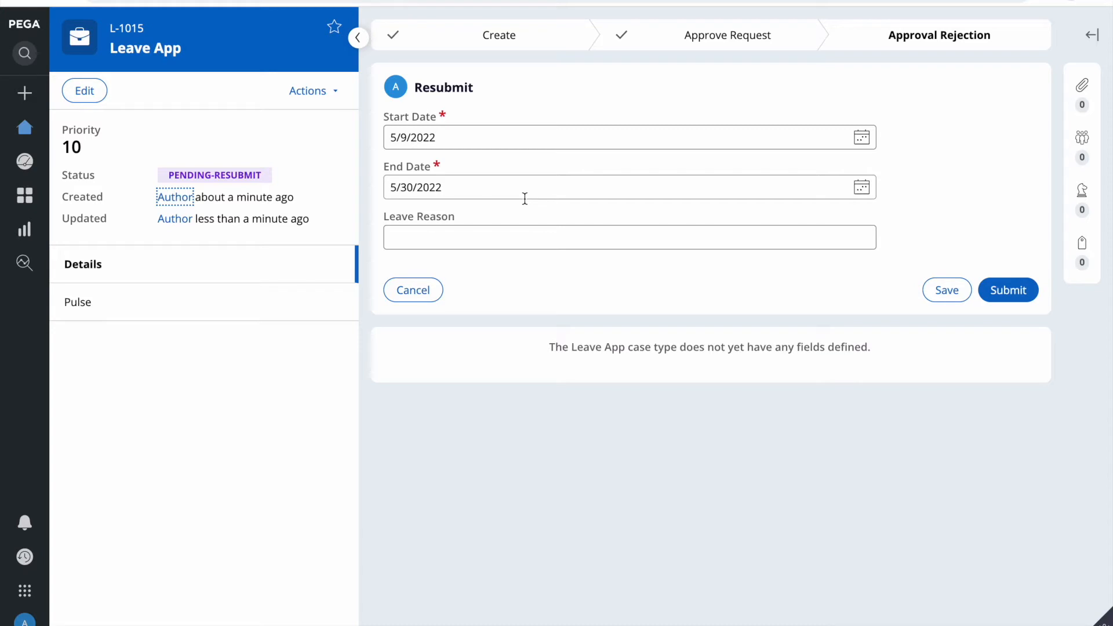
Step: Read the rejection comment in the case's Pulse feed
{"action": "left_click", "coordinate": [109, 299]}
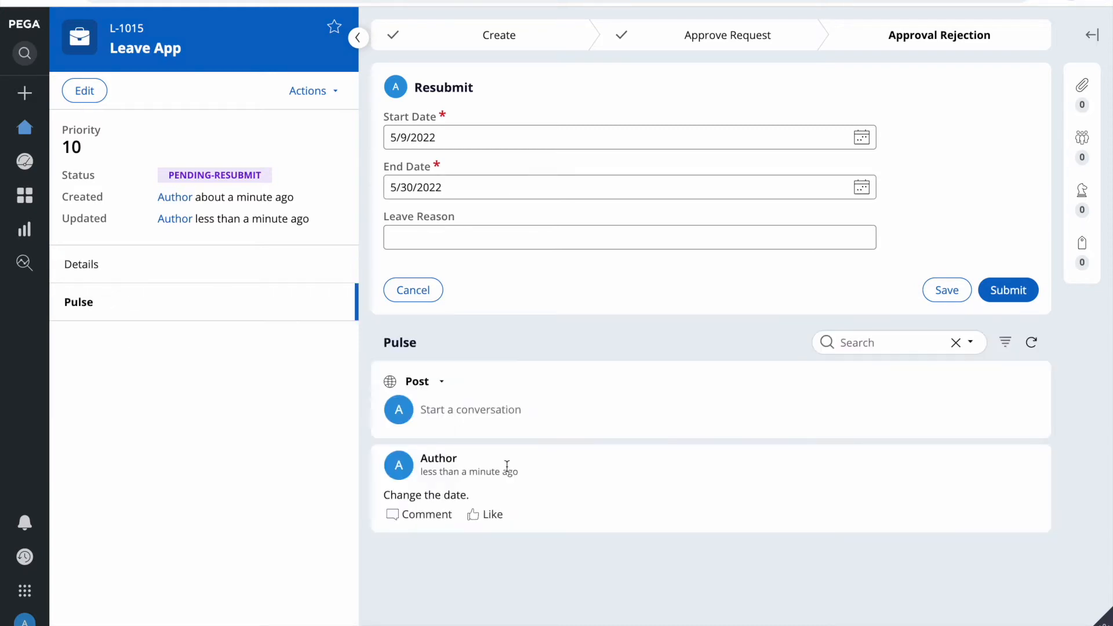
{"action": "triple_click", "coordinate": [451, 495]}
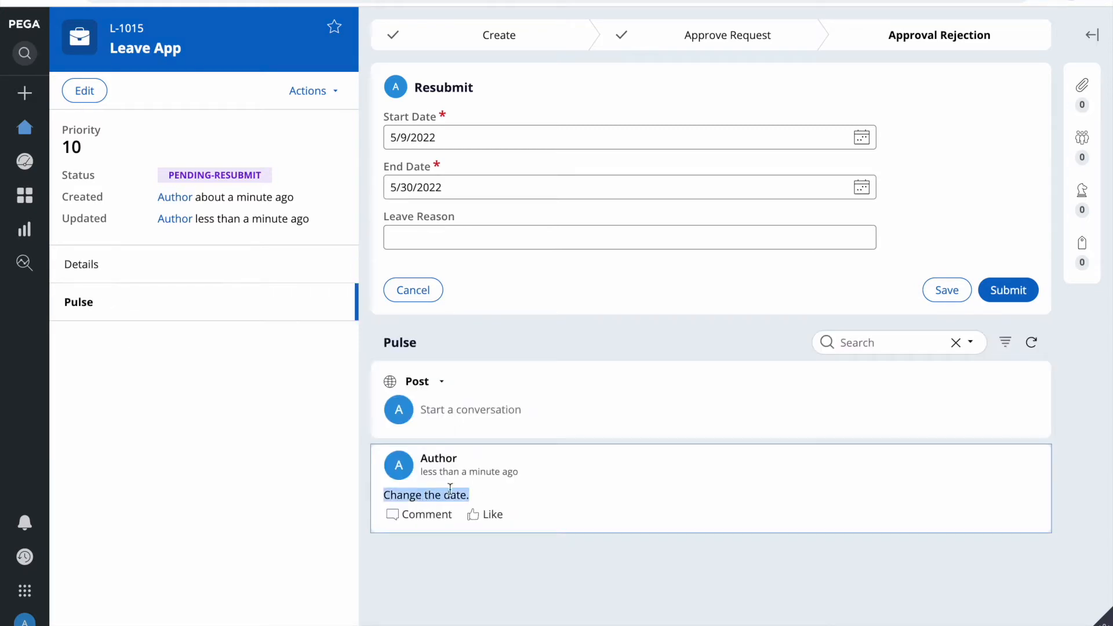
{"action": "left_click", "coordinate": [505, 491]}
{"action": "double_click", "coordinate": [404, 493]}
{"action": "left_click", "coordinate": [409, 515]}
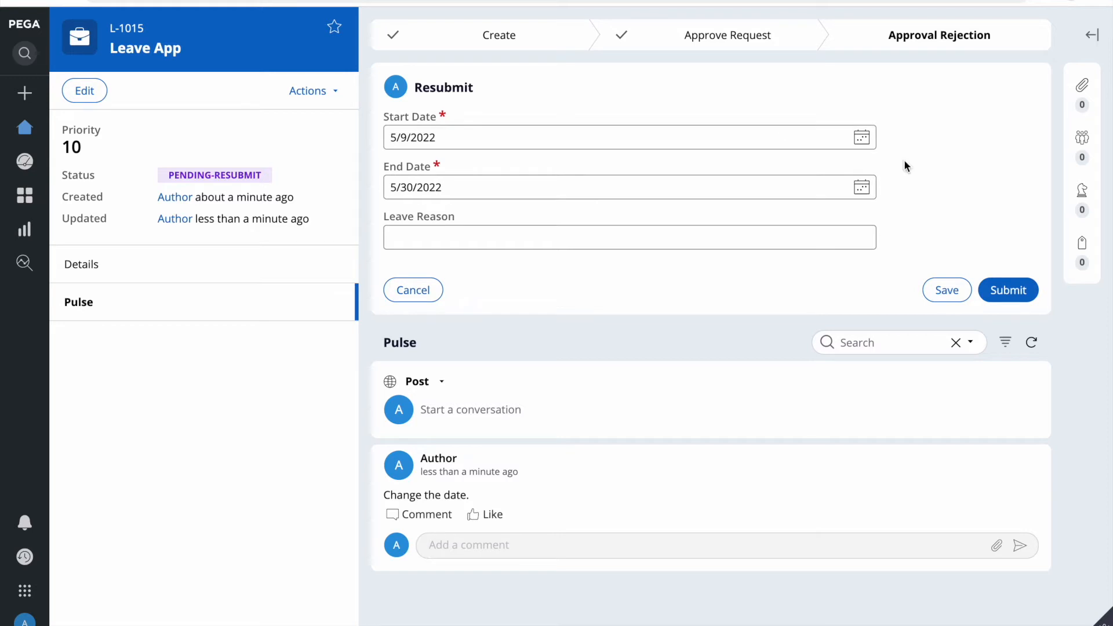
Step: Change the leave end date to 5/23/2022, then switch to the other browser window
{"action": "left_click", "coordinate": [861, 186]}
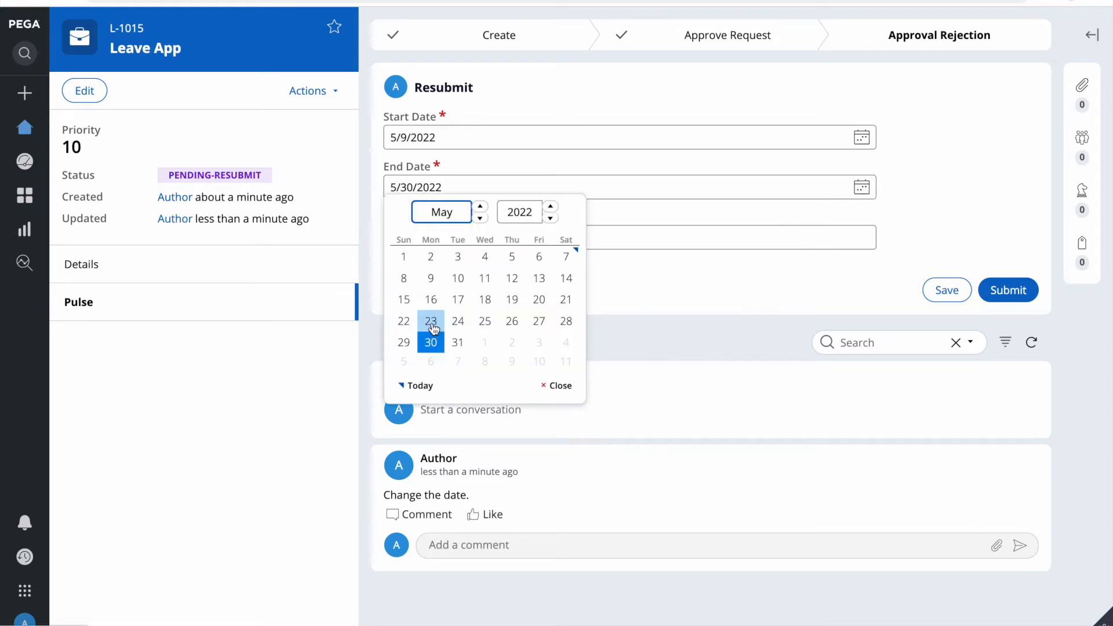
{"action": "left_click", "coordinate": [431, 324]}
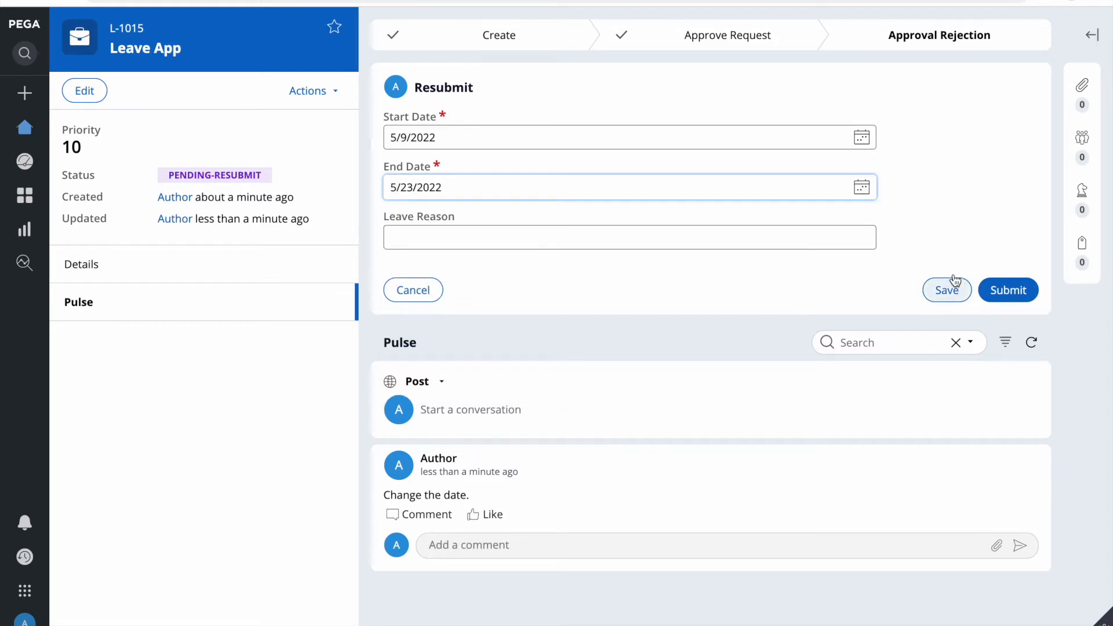
{"action": "left_click", "coordinate": [774, 234]}
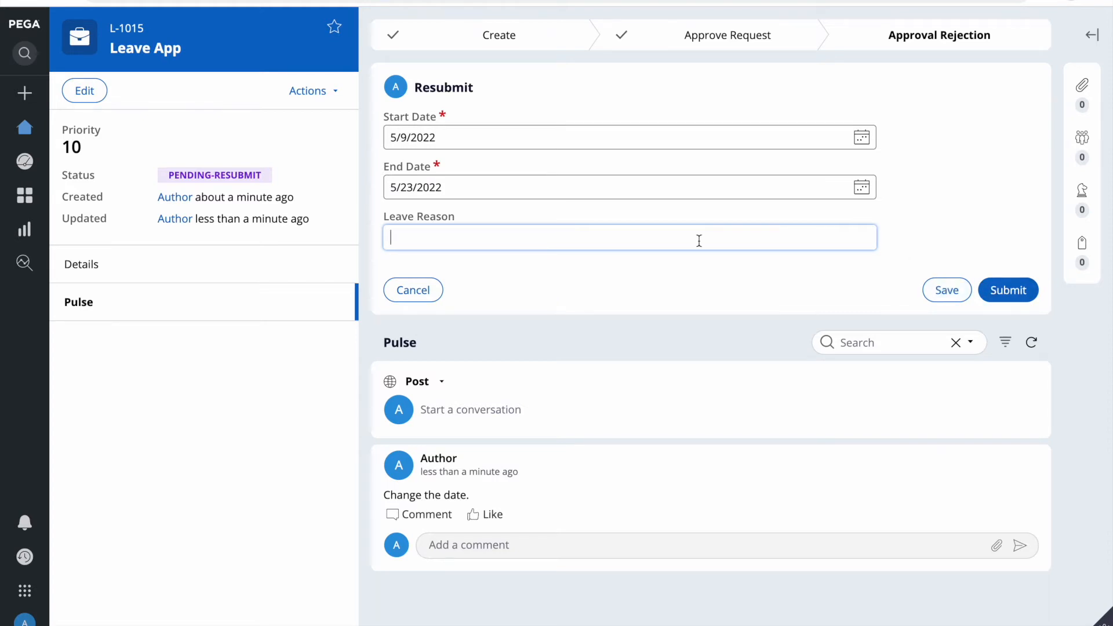
{"action": "key", "text": "F4"}
{"action": "left_click", "coordinate": [707, 616]}
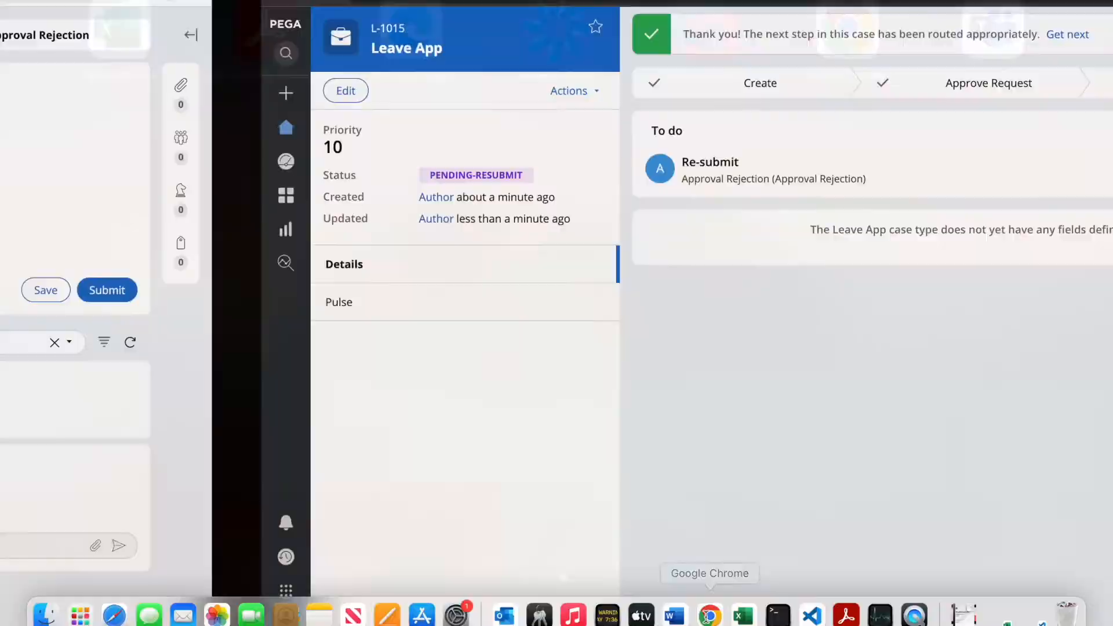
Step: Submit the corrected L-1015 Resubmit form
{"action": "left_click", "coordinate": [25, 128]}
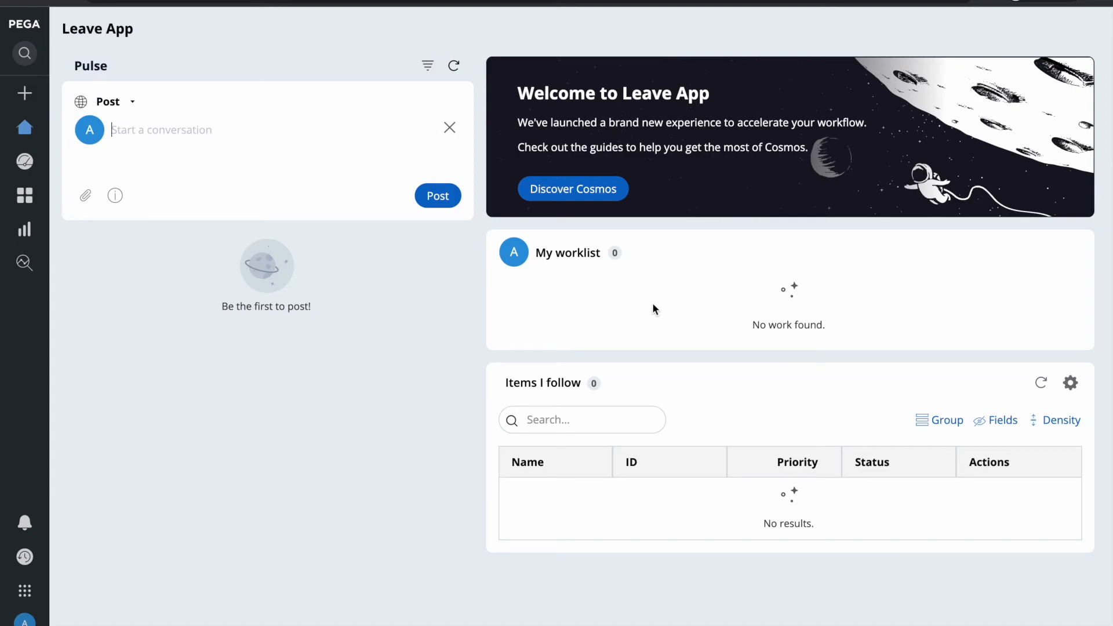
{"action": "key", "text": "F4"}
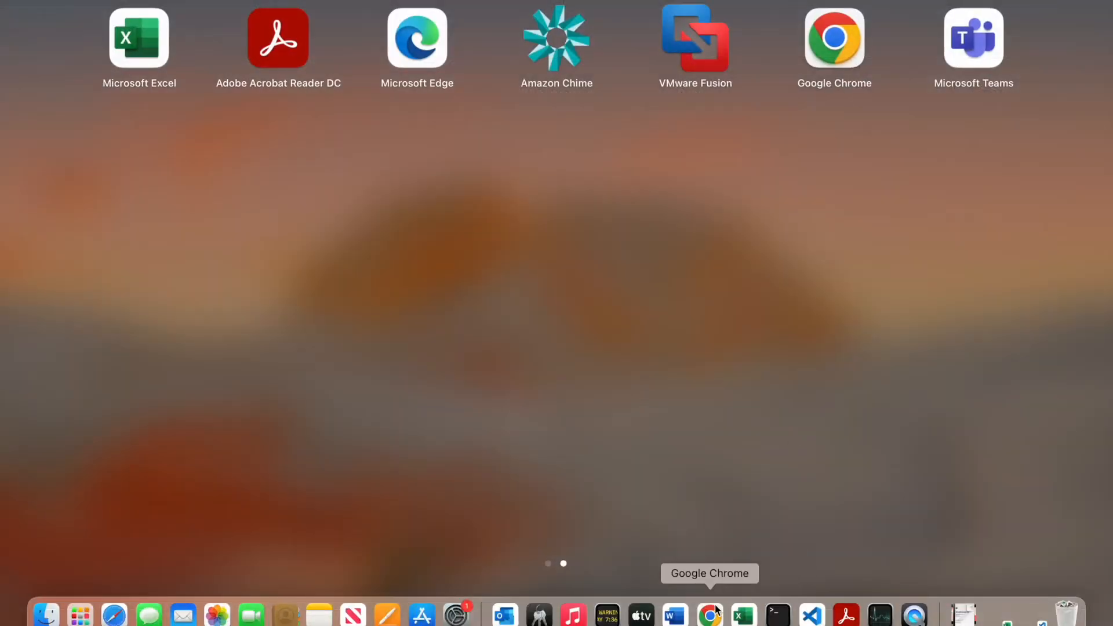
{"action": "left_click", "coordinate": [710, 618]}
{"action": "left_click", "coordinate": [1008, 290]}
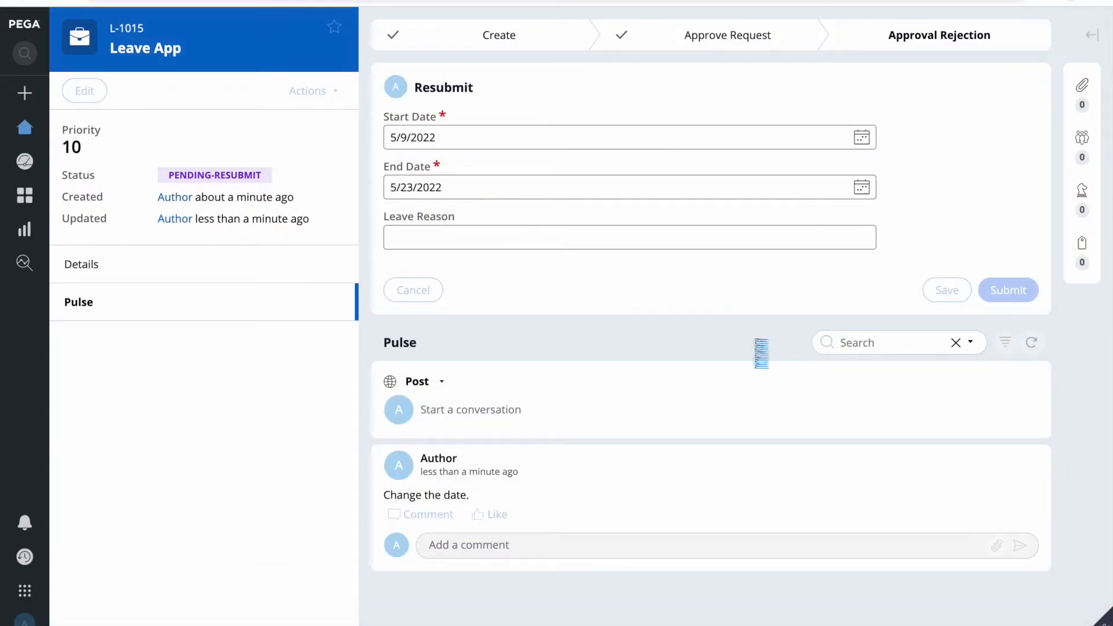
Step: In the other window, reload Home and open L-1015's approval task from the worklist
{"action": "key", "text": "F4"}
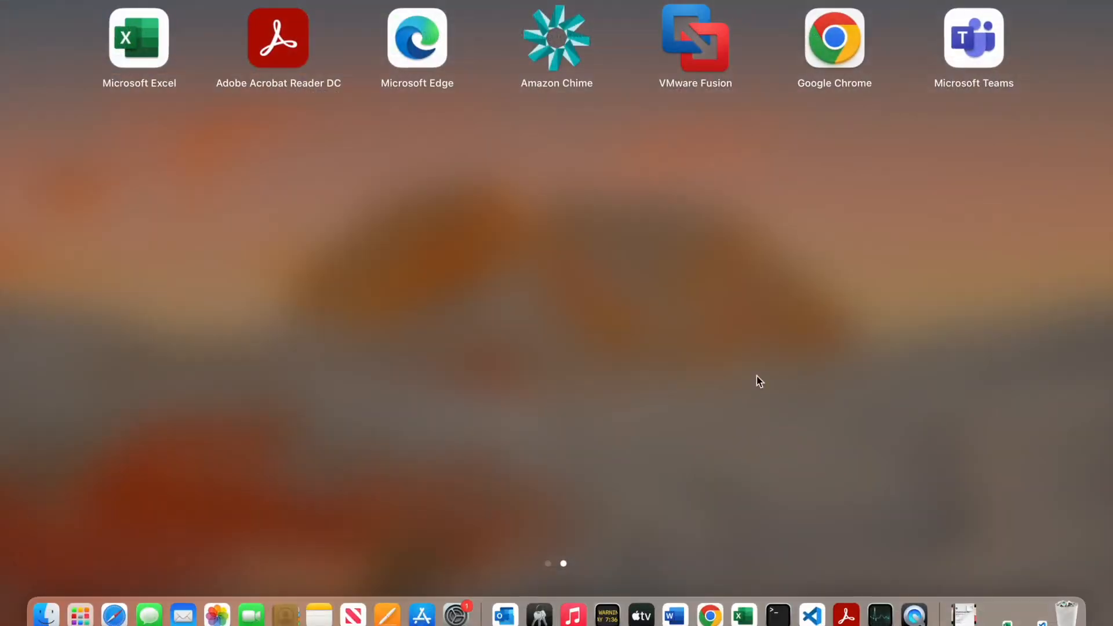
{"action": "left_click", "coordinate": [712, 615]}
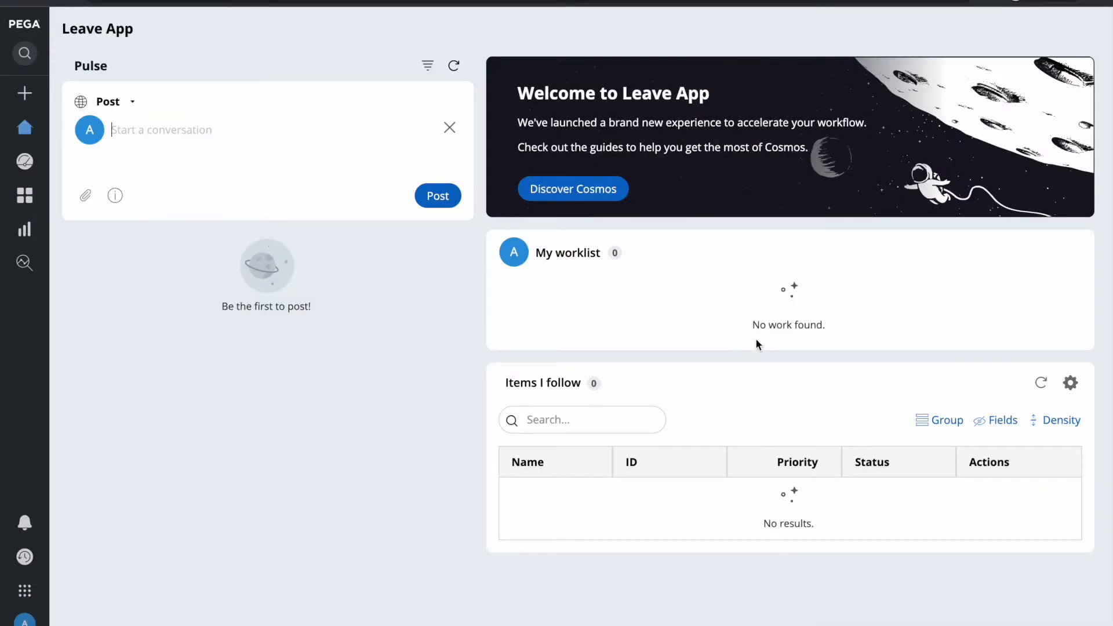
{"action": "left_click", "coordinate": [69, 1]}
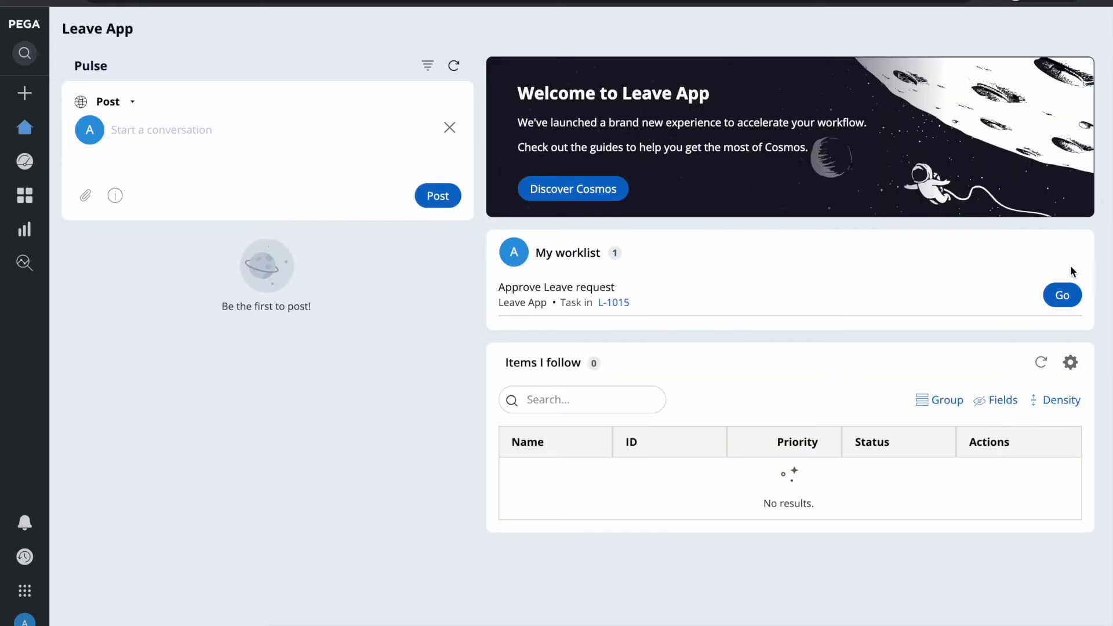
{"action": "left_click", "coordinate": [1062, 296]}
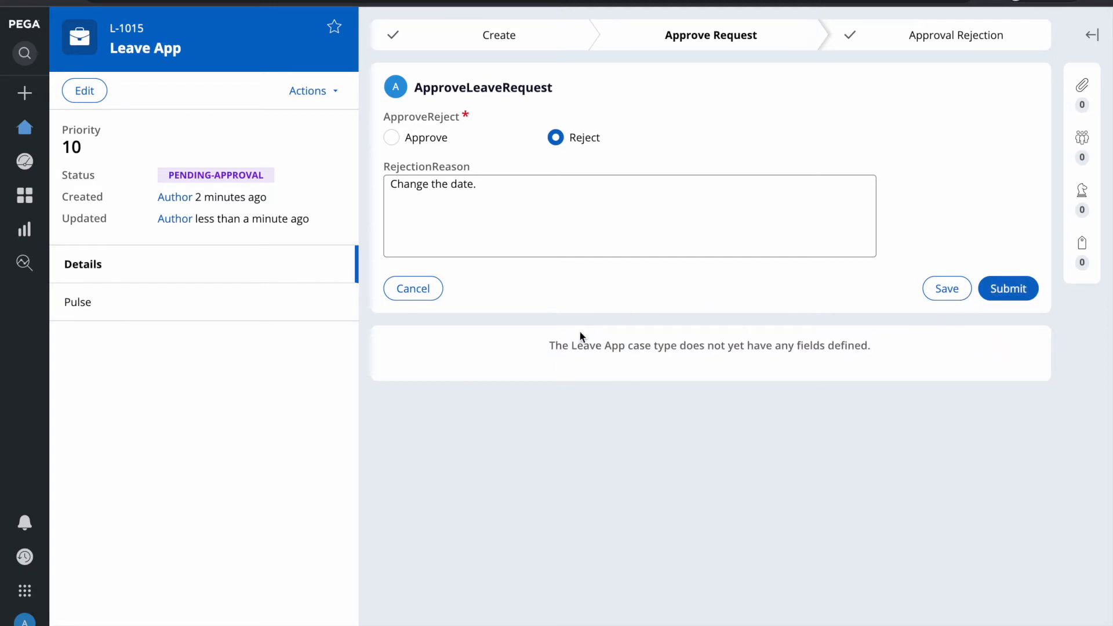
Step: Change the decision to Approve and submit it
{"action": "triple_click", "coordinate": [819, 348]}
{"action": "left_click", "coordinate": [819, 350]}
{"action": "left_click", "coordinate": [544, 233]}
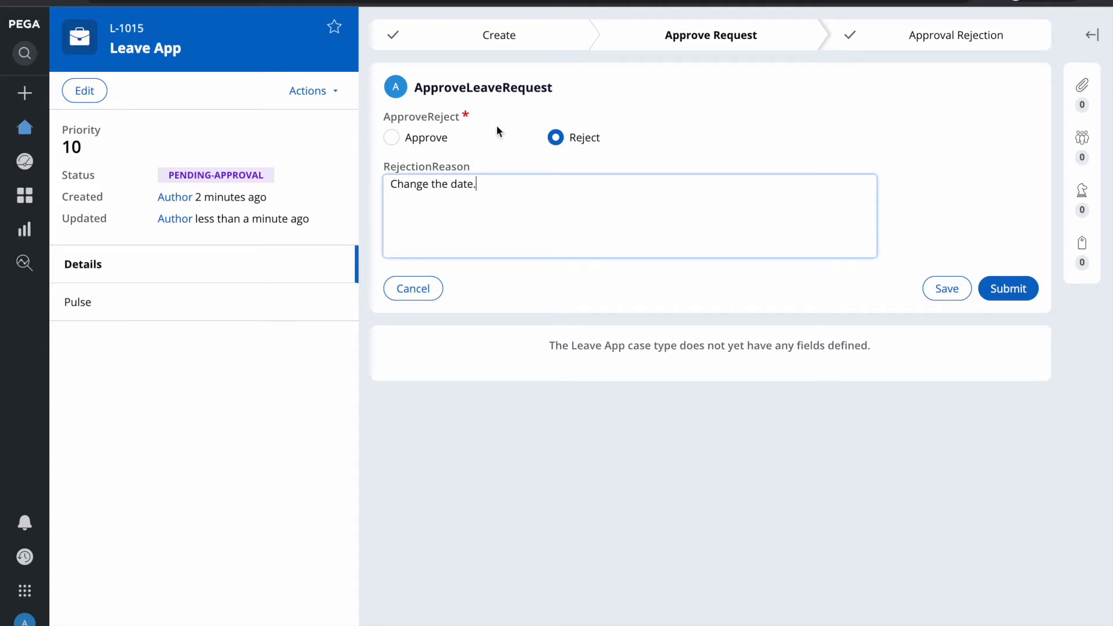
{"action": "left_click", "coordinate": [392, 138]}
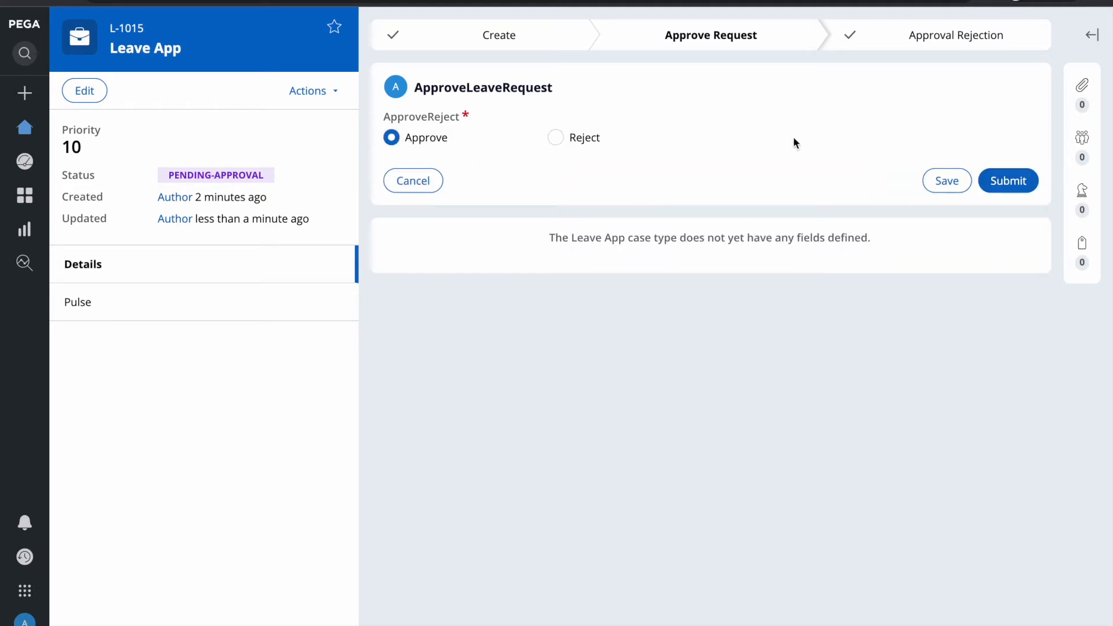
{"action": "left_click", "coordinate": [1011, 180]}
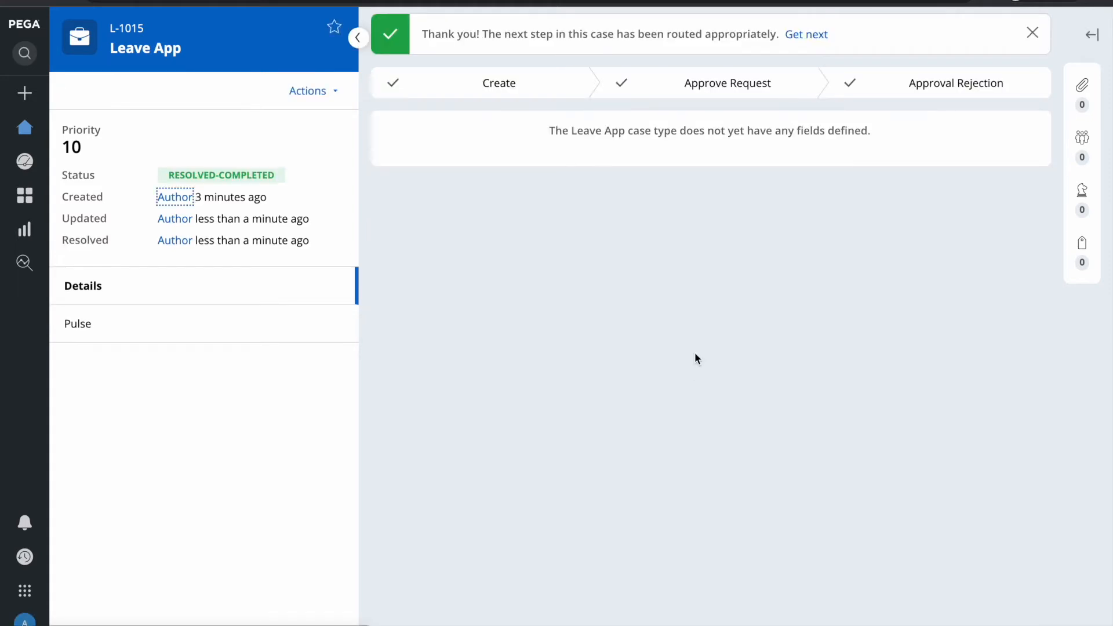
Step: Switch back to the Dev Studio browser window with the Leave App case type
{"action": "key", "text": "F4"}
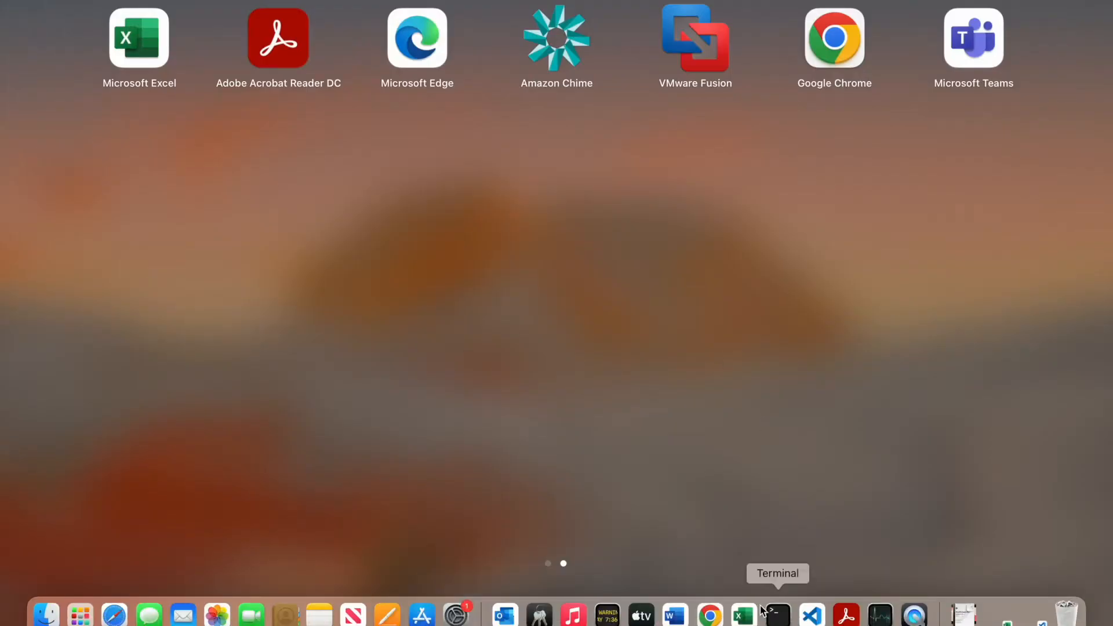
{"action": "left_click", "coordinate": [710, 615]}
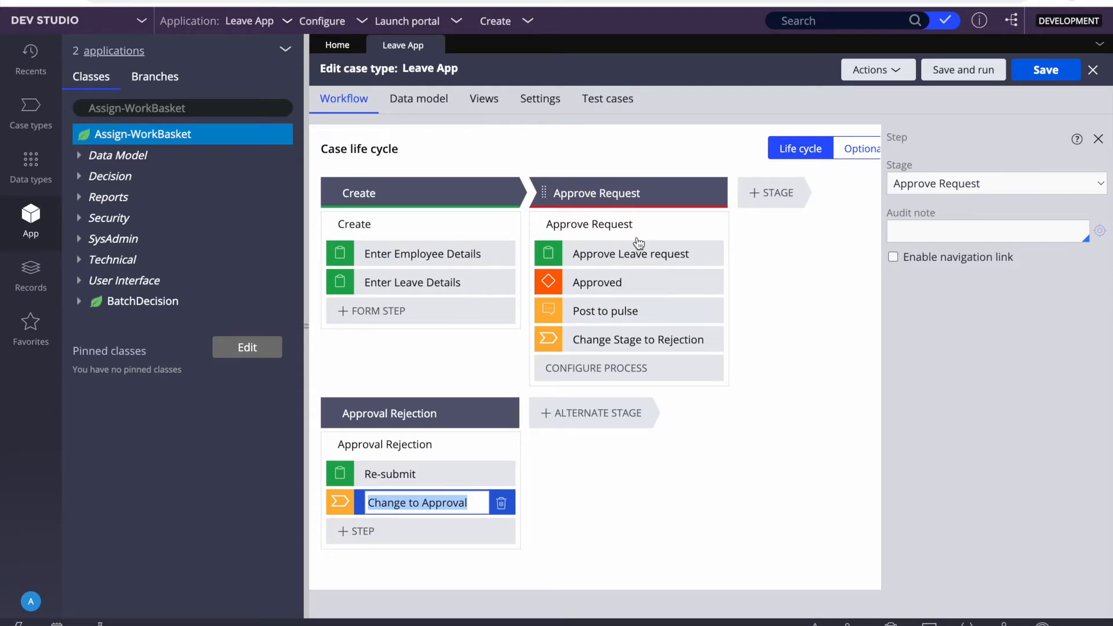
Step: Open the Approve Request process's flow diagram
{"action": "left_click", "coordinate": [574, 224]}
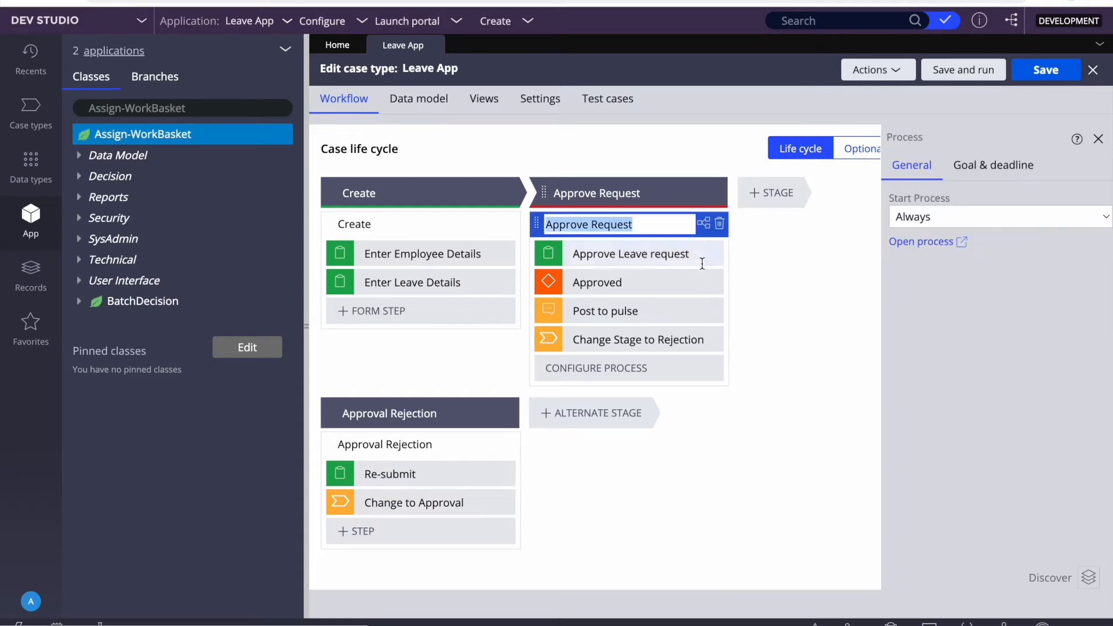
{"action": "left_click", "coordinate": [908, 244]}
{"action": "left_click", "coordinate": [513, 241]}
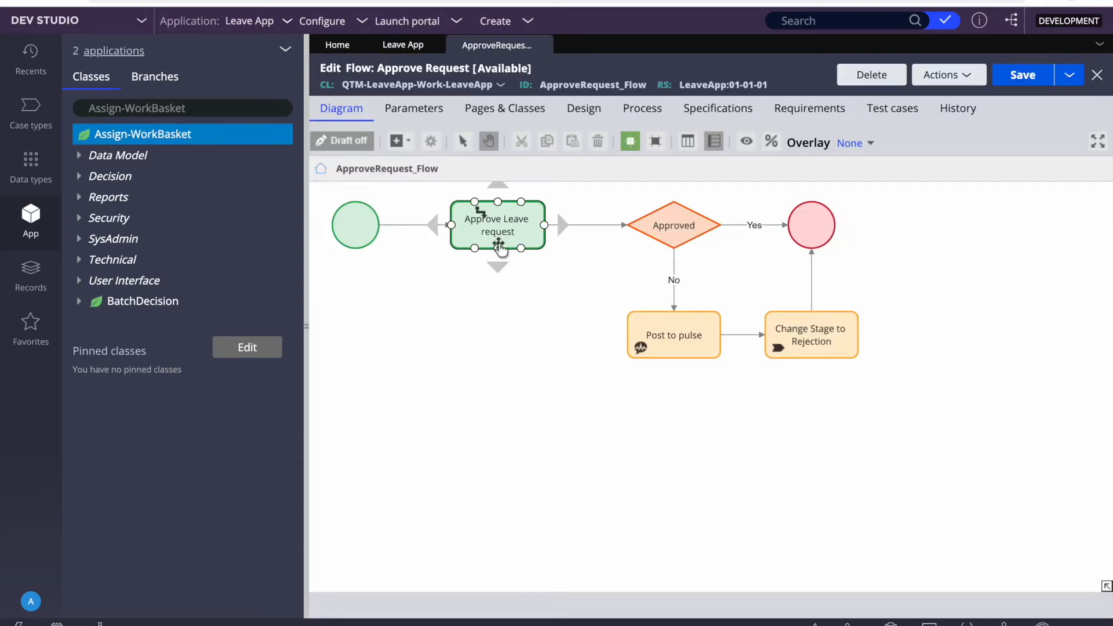
{"action": "left_click", "coordinate": [579, 225]}
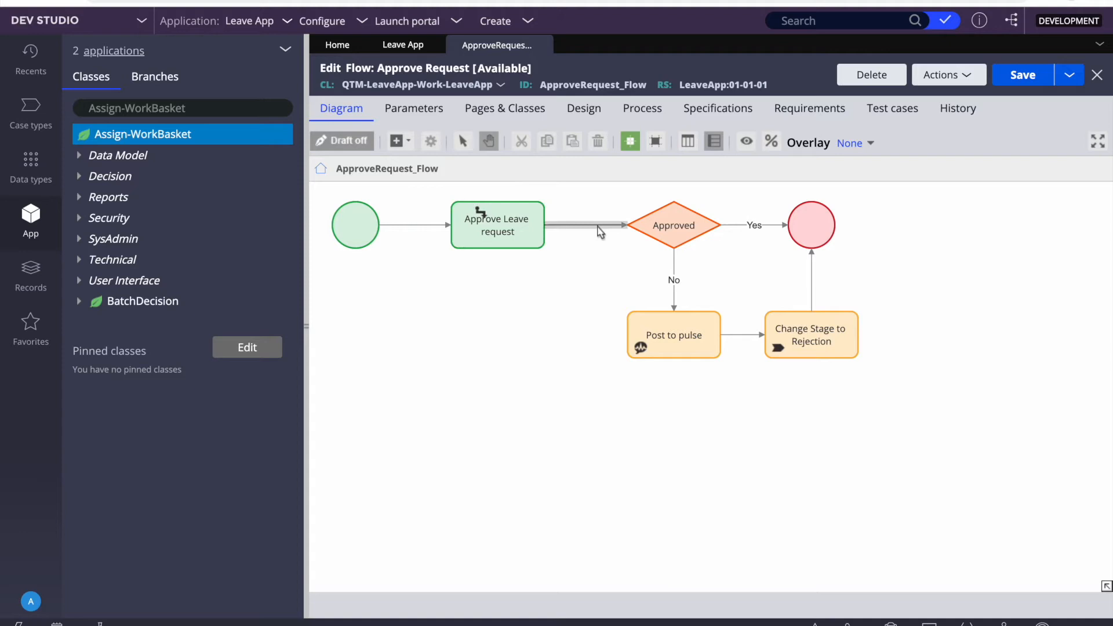
{"action": "left_click_drag", "start_coordinate": [568, 226], "coordinate": [703, 307]}
Step: Inspect the Approved connector's ApproveLeaveRequest flow action and section, then cancel without changes
{"action": "double_click", "coordinate": [690, 319]}
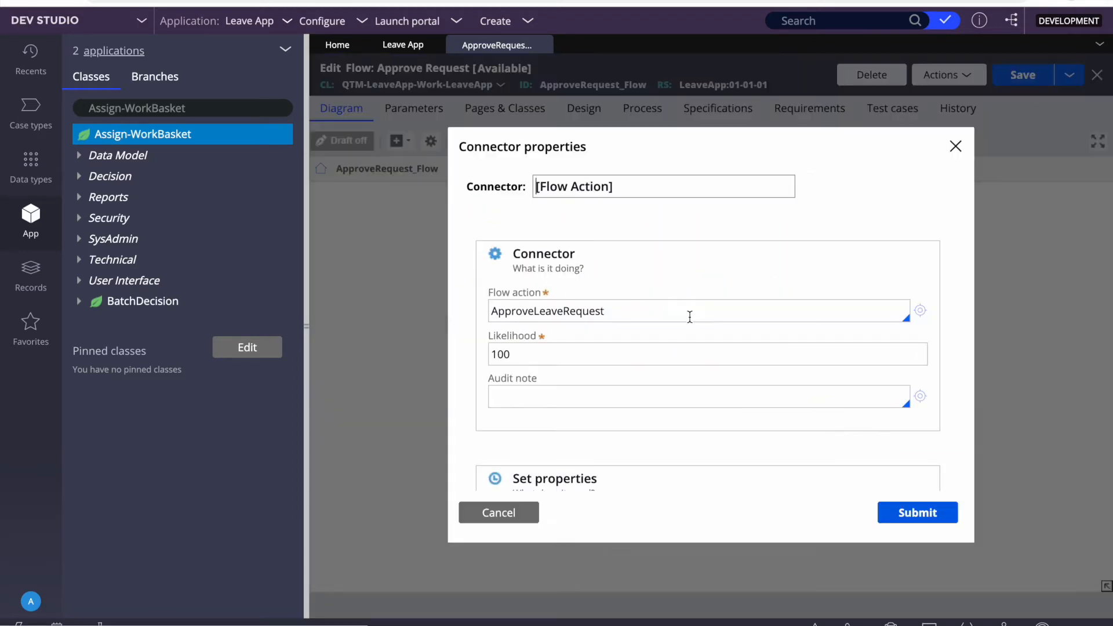
{"action": "double_click", "coordinate": [551, 311]}
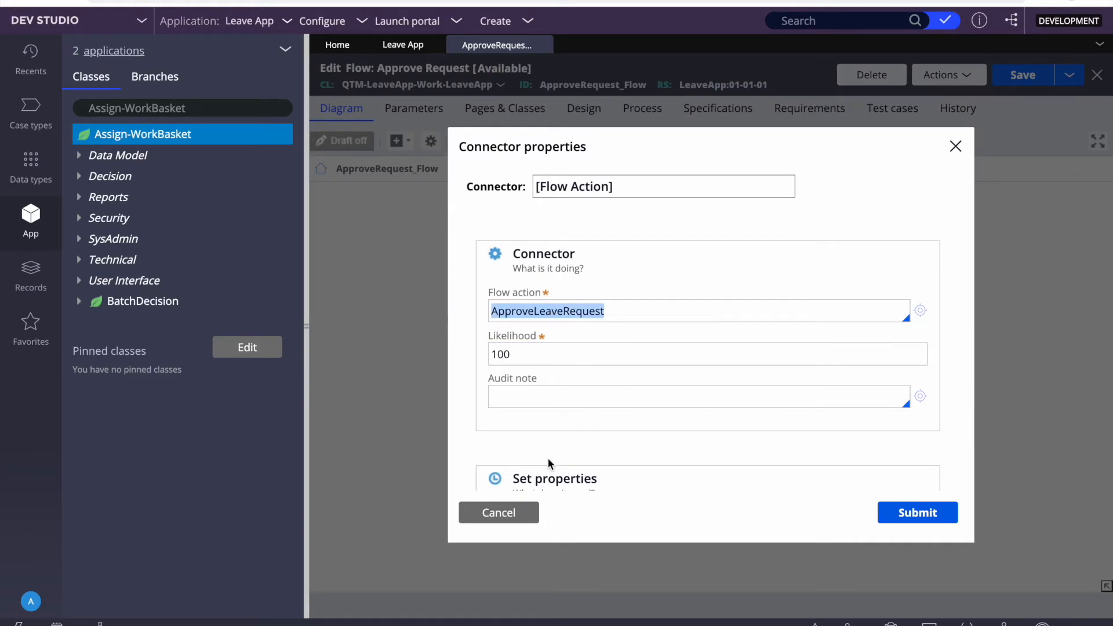
{"action": "left_click", "coordinate": [920, 311]}
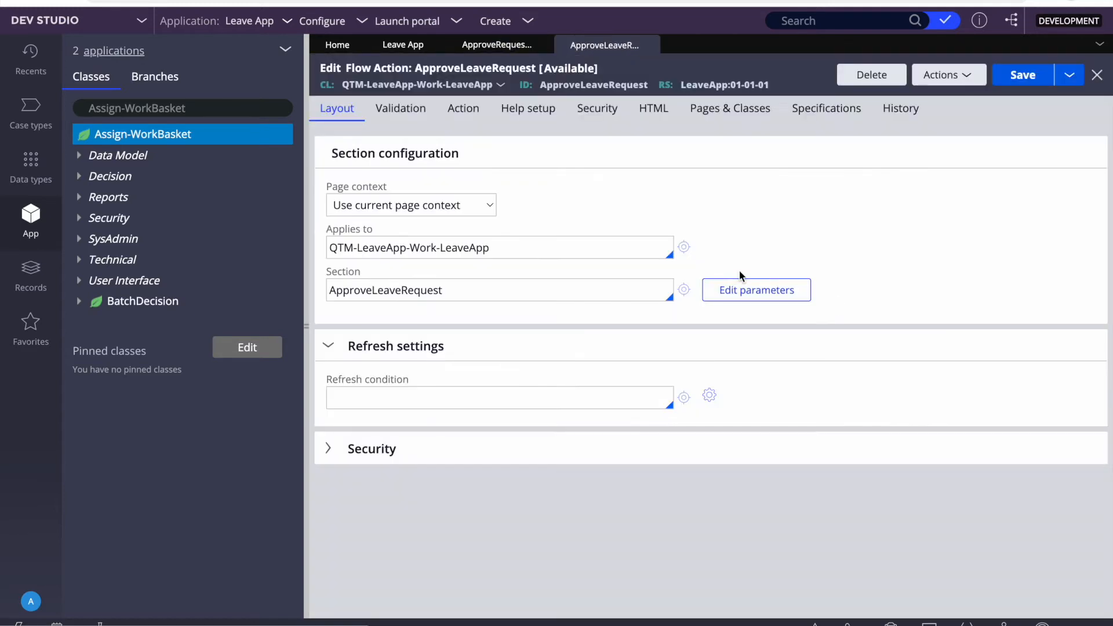
{"action": "left_click", "coordinate": [689, 289]}
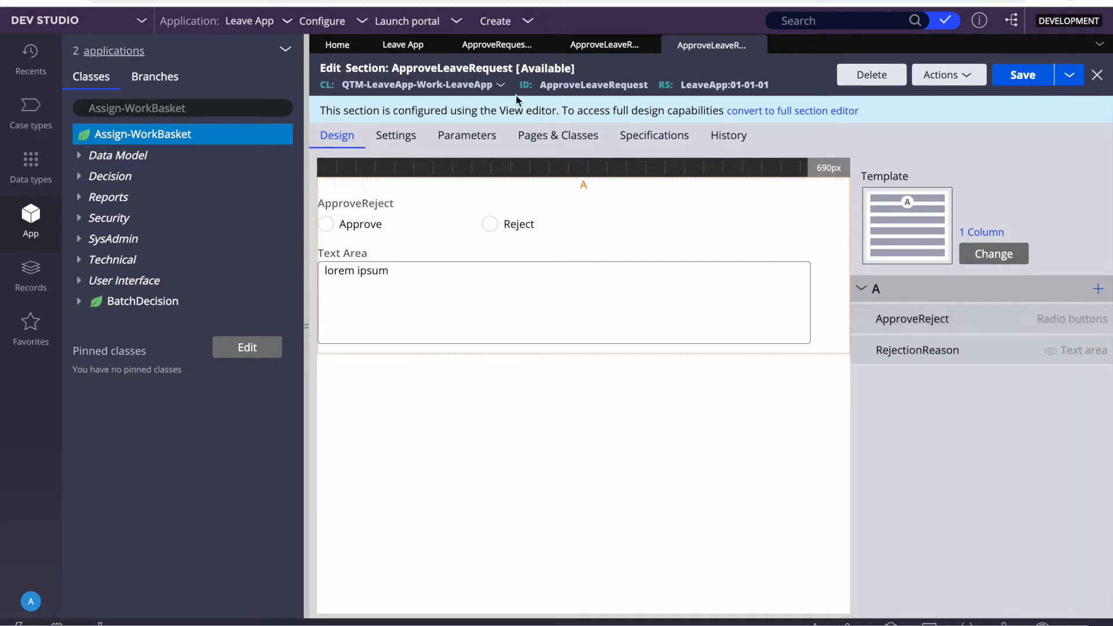
{"action": "left_click", "coordinate": [502, 50]}
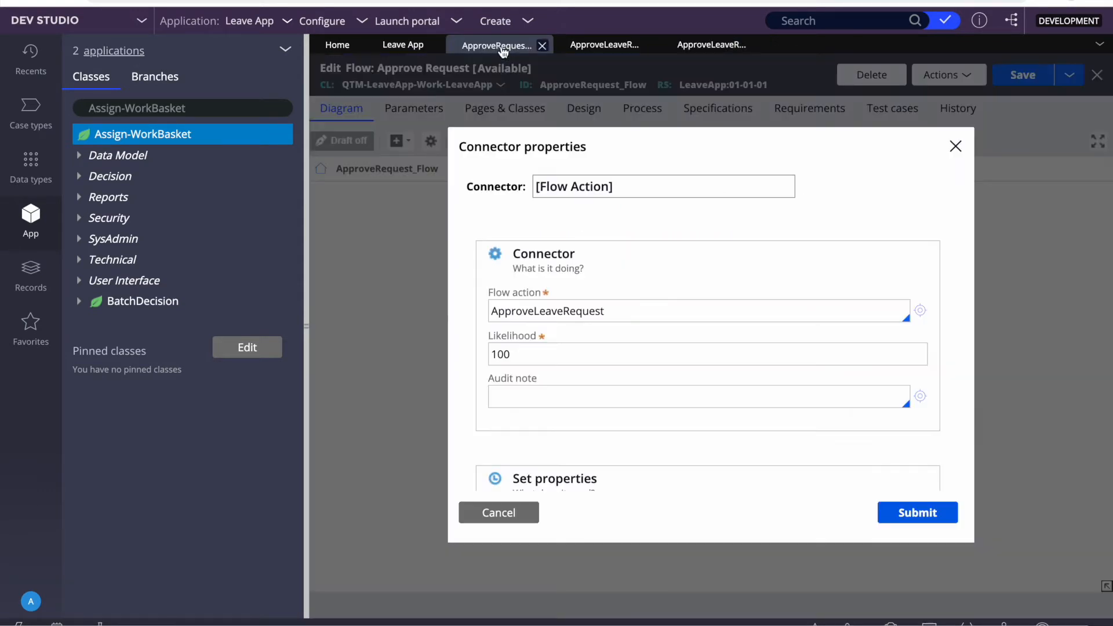
{"action": "left_click", "coordinate": [503, 514]}
{"action": "left_click_drag", "start_coordinate": [597, 400], "coordinate": [509, 385]}
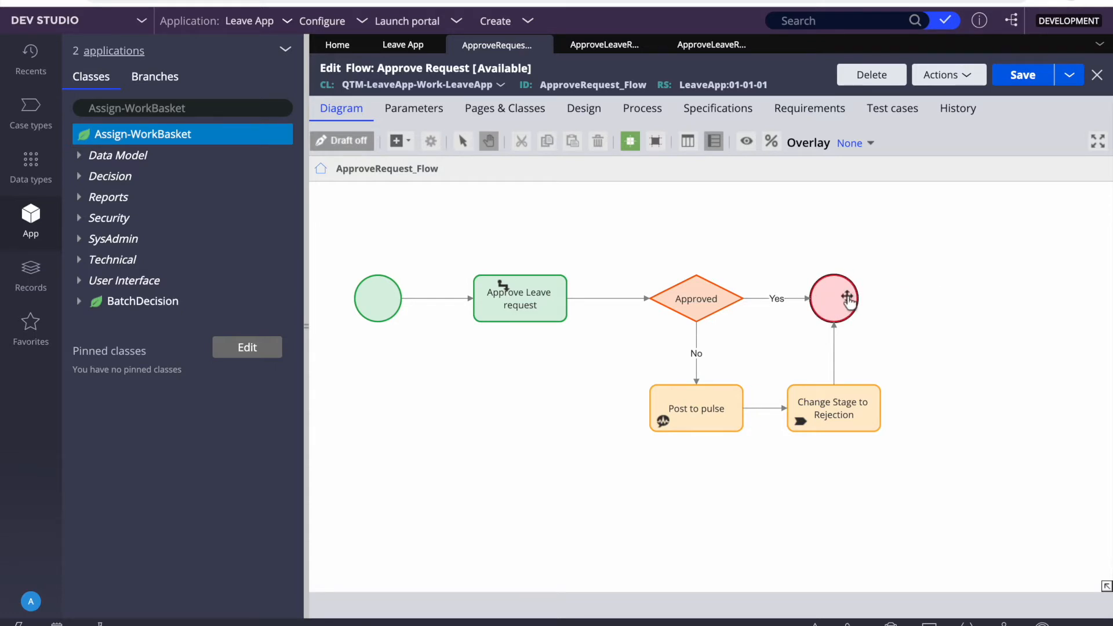
Step: Inspect the Post to pulse step's RejectionReason message, leaving it unchanged
{"action": "left_click", "coordinate": [692, 413]}
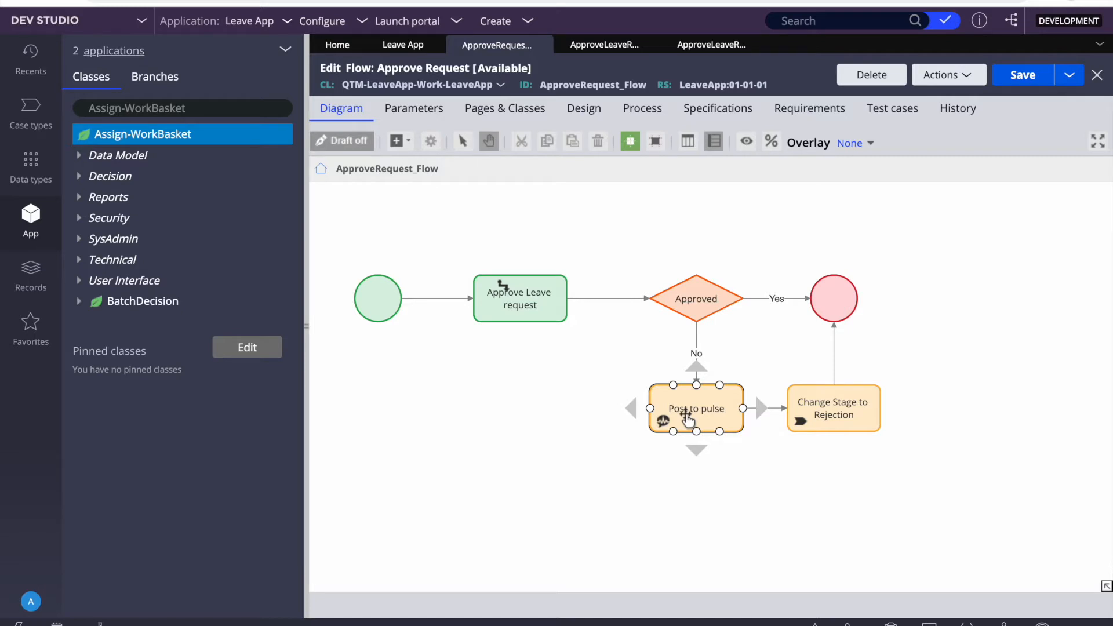
{"action": "double_click", "coordinate": [686, 417]}
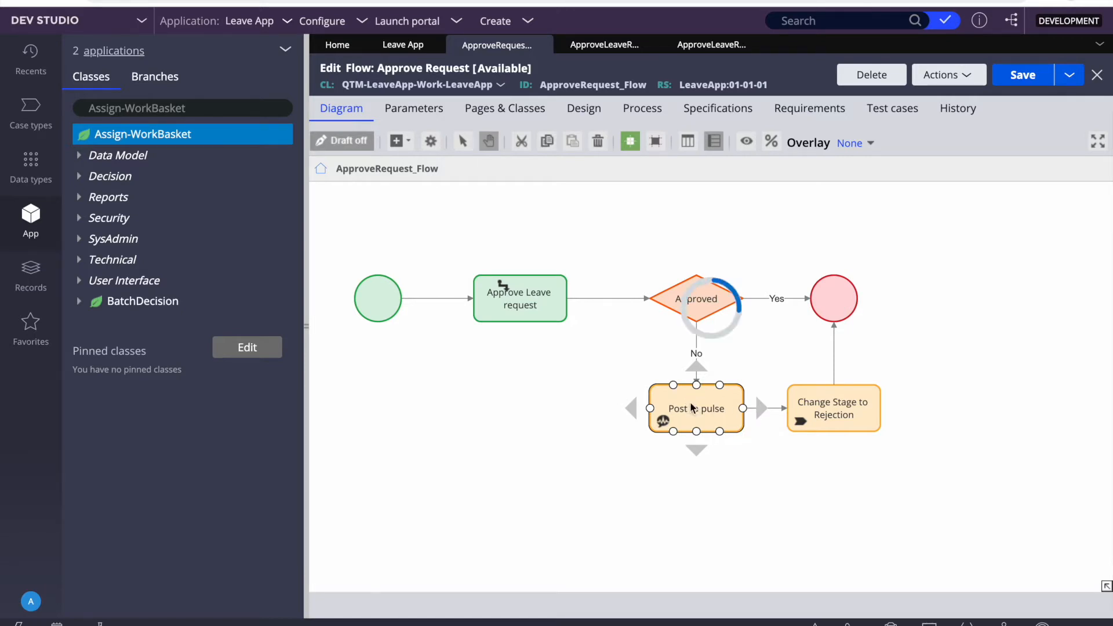
{"action": "left_click", "coordinate": [642, 353]}
{"action": "double_click", "coordinate": [579, 346]}
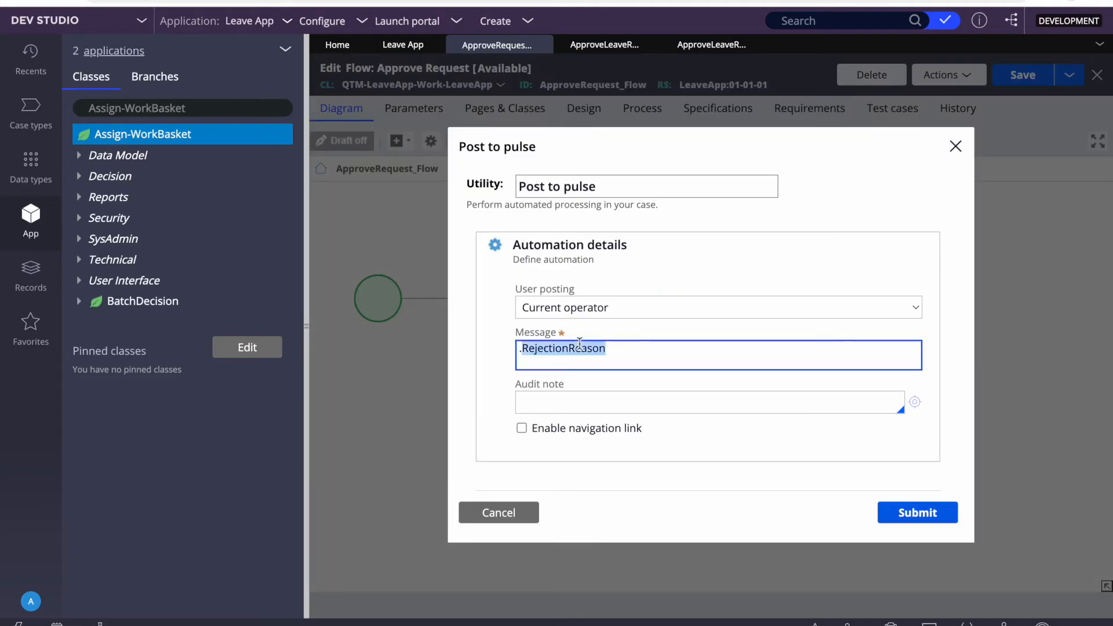
{"action": "left_click", "coordinate": [496, 513]}
Step: Browse the list of addable shapes without adding any
{"action": "left_click", "coordinate": [852, 414]}
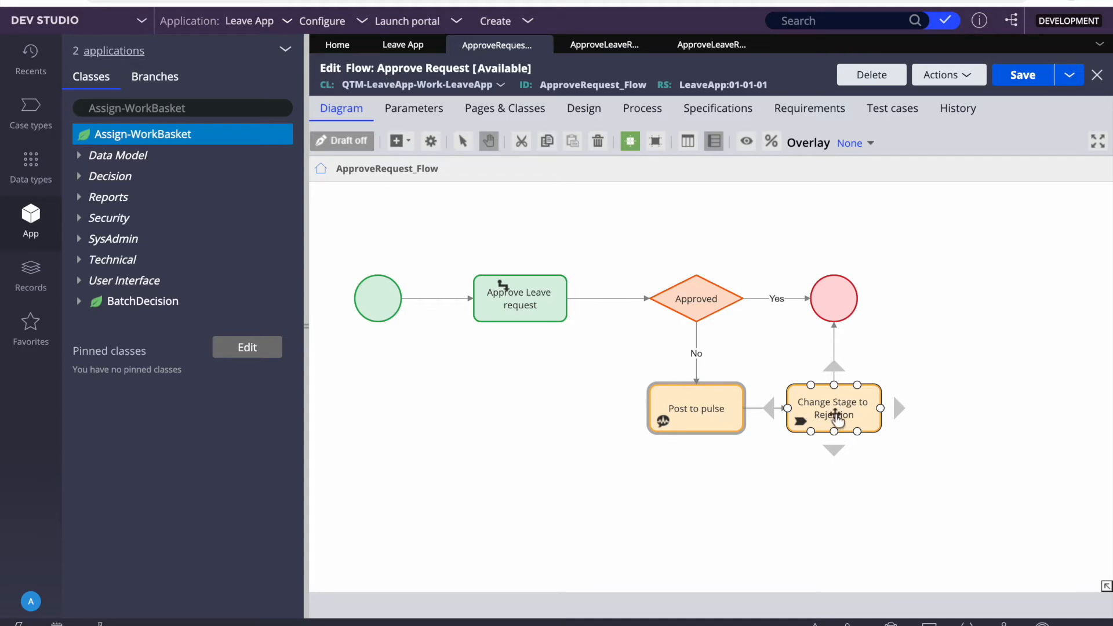
{"action": "left_click", "coordinate": [408, 144]}
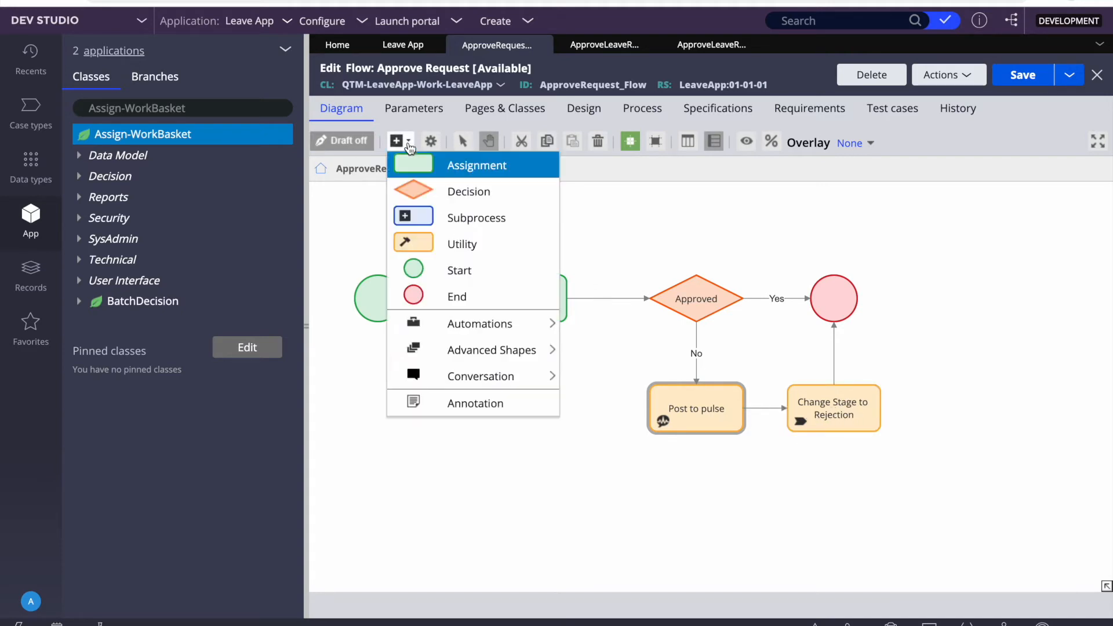
{"action": "mouse_move", "coordinate": [438, 336]}
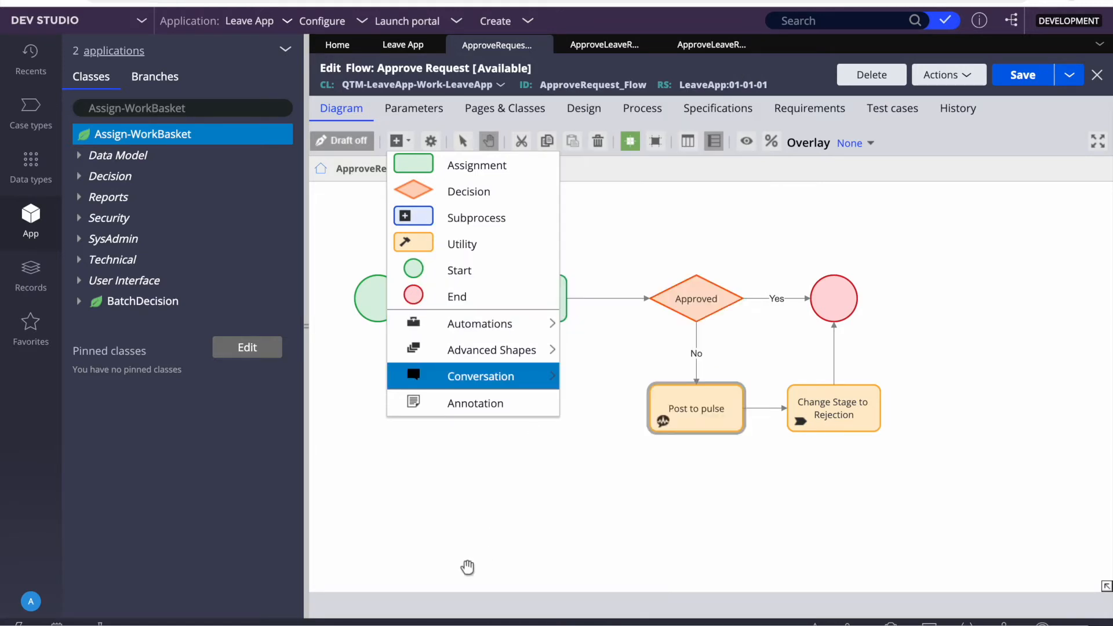
{"action": "left_click", "coordinate": [540, 519]}
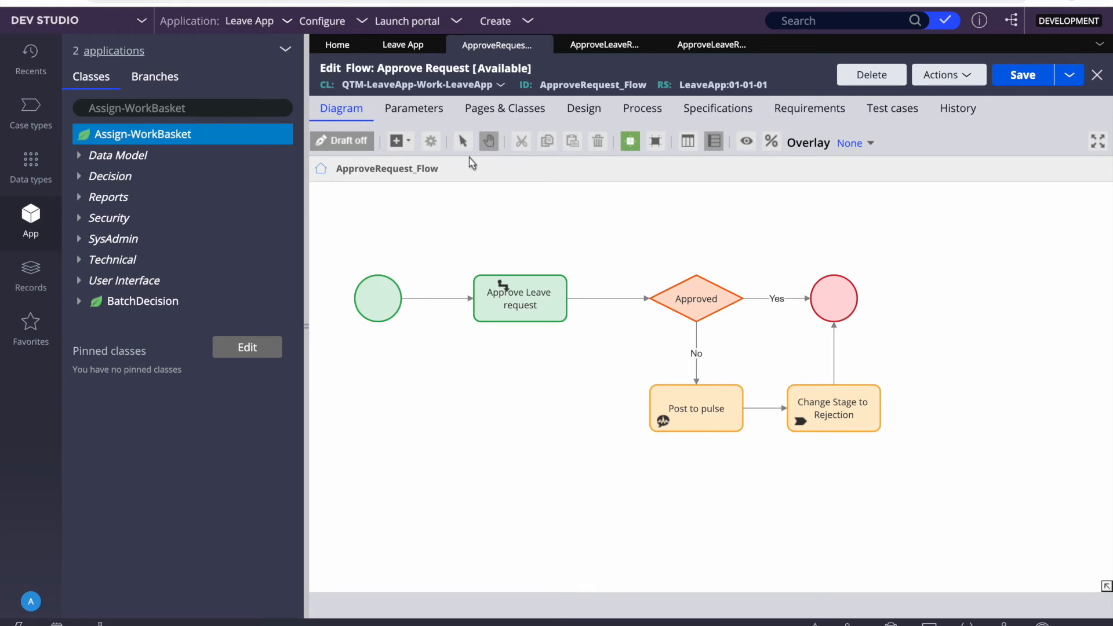
{"action": "left_click", "coordinate": [412, 142]}
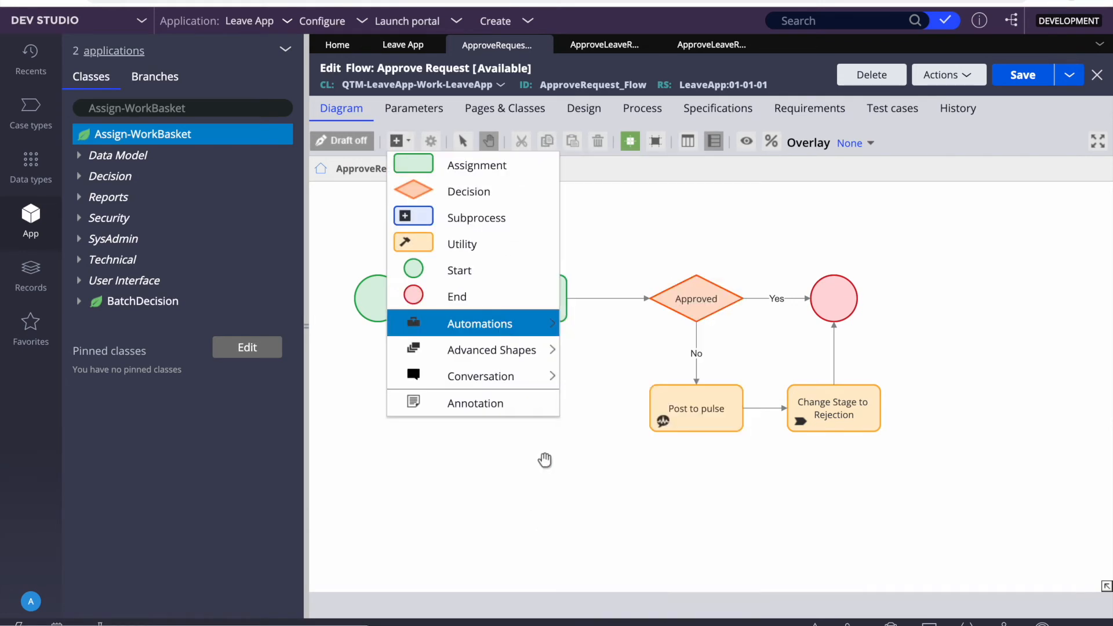
{"action": "left_click", "coordinate": [463, 452]}
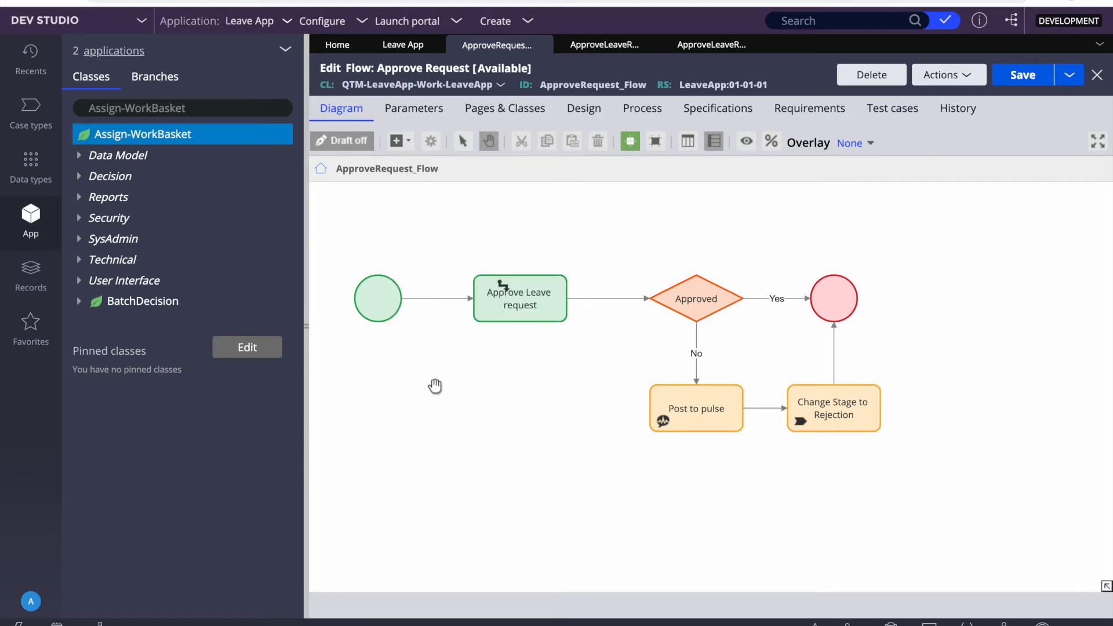
Step: Inspect the Change Stage to Rejection step unchanged and return to the Leave App case type
{"action": "left_click", "coordinate": [815, 426]}
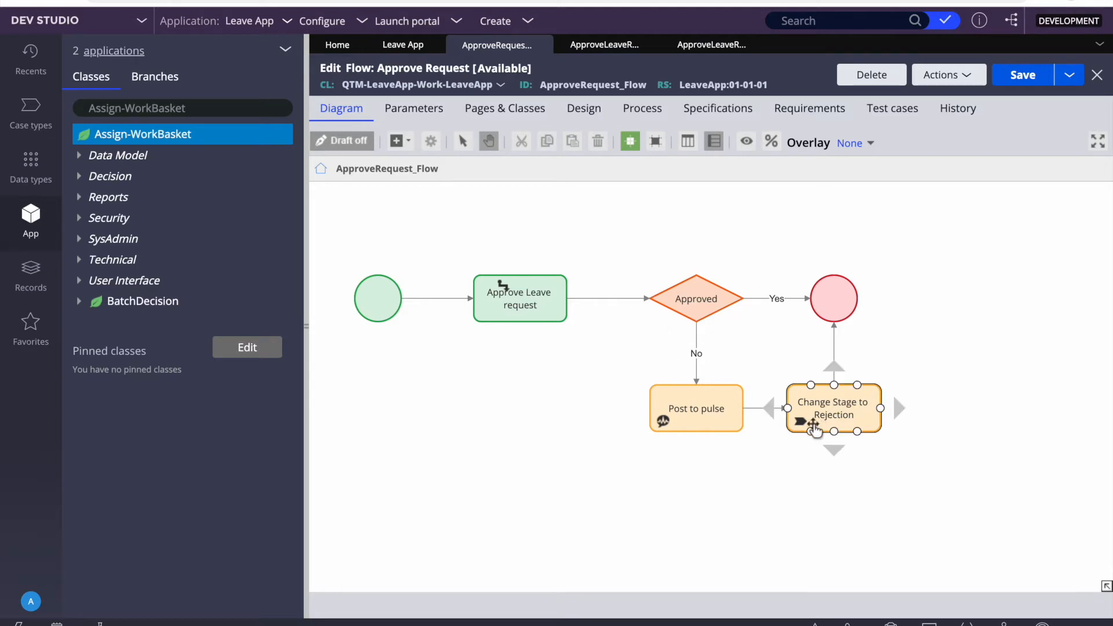
{"action": "double_click", "coordinate": [820, 405]}
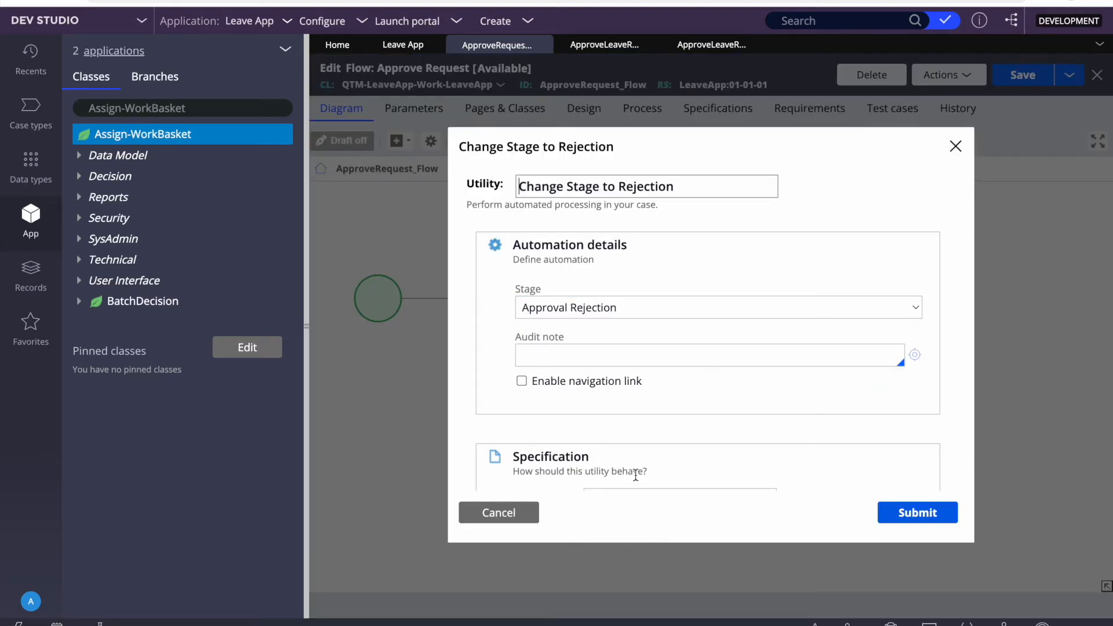
{"action": "left_click", "coordinate": [490, 513]}
{"action": "left_click", "coordinate": [414, 44]}
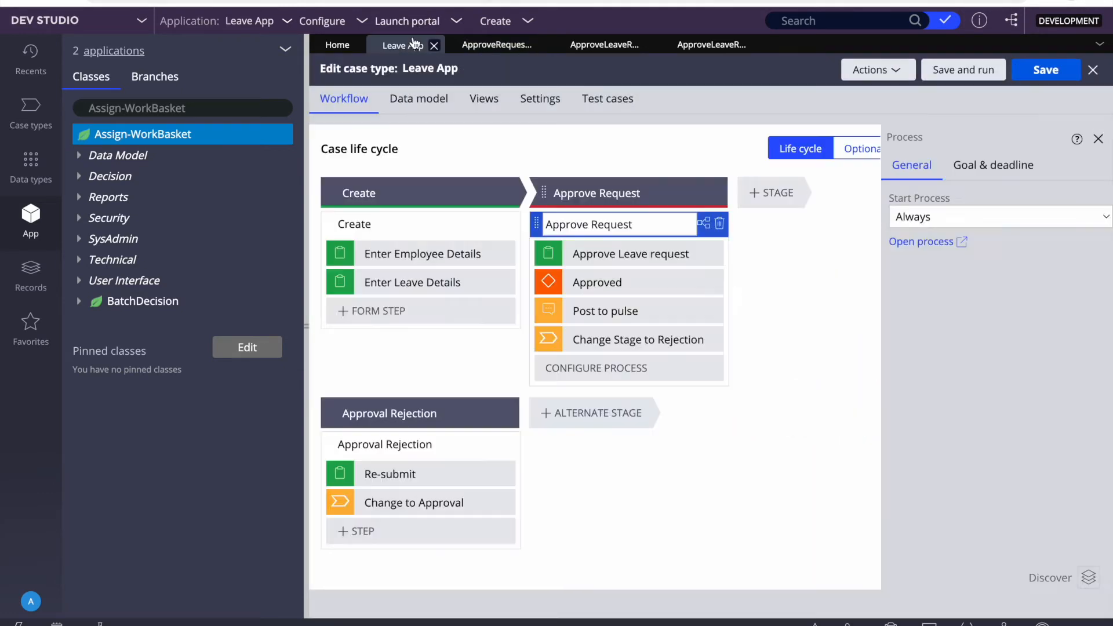
Step: Open the Approval Rejection flow and show the Automations shapes in the add-shape list
{"action": "left_click", "coordinate": [371, 450]}
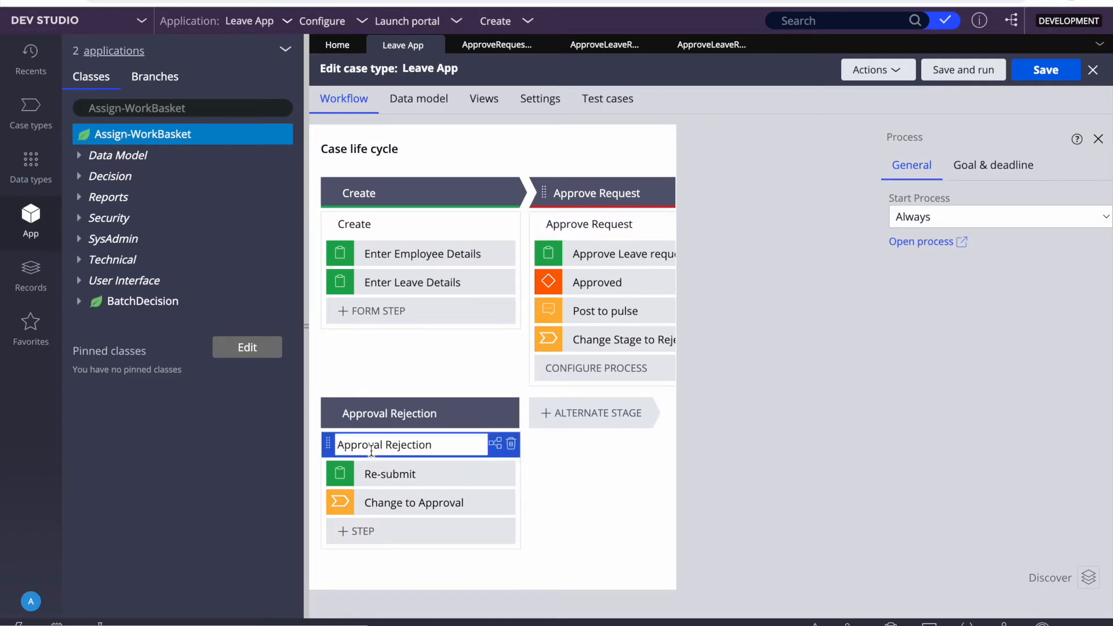
{"action": "left_click", "coordinate": [908, 251]}
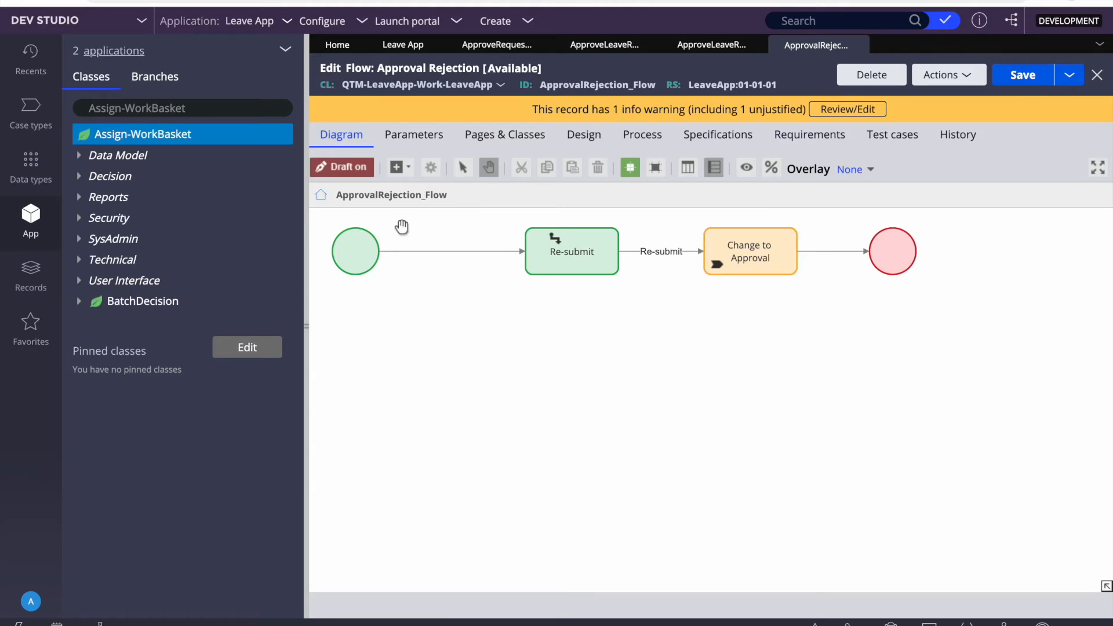
{"action": "left_click", "coordinate": [405, 170]}
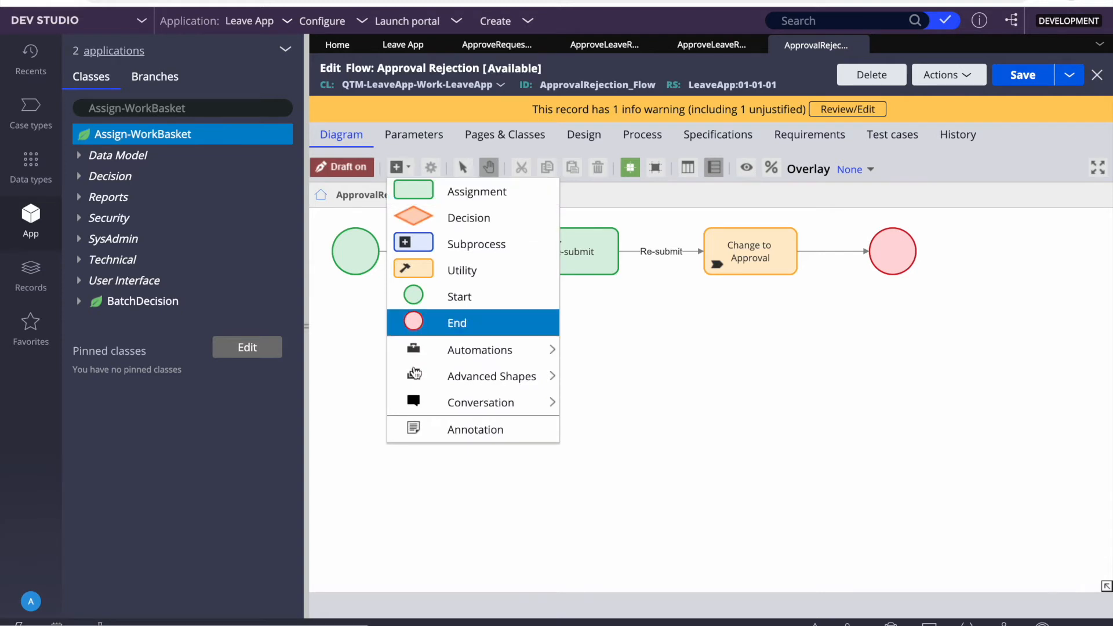
{"action": "mouse_move", "coordinate": [416, 376]}
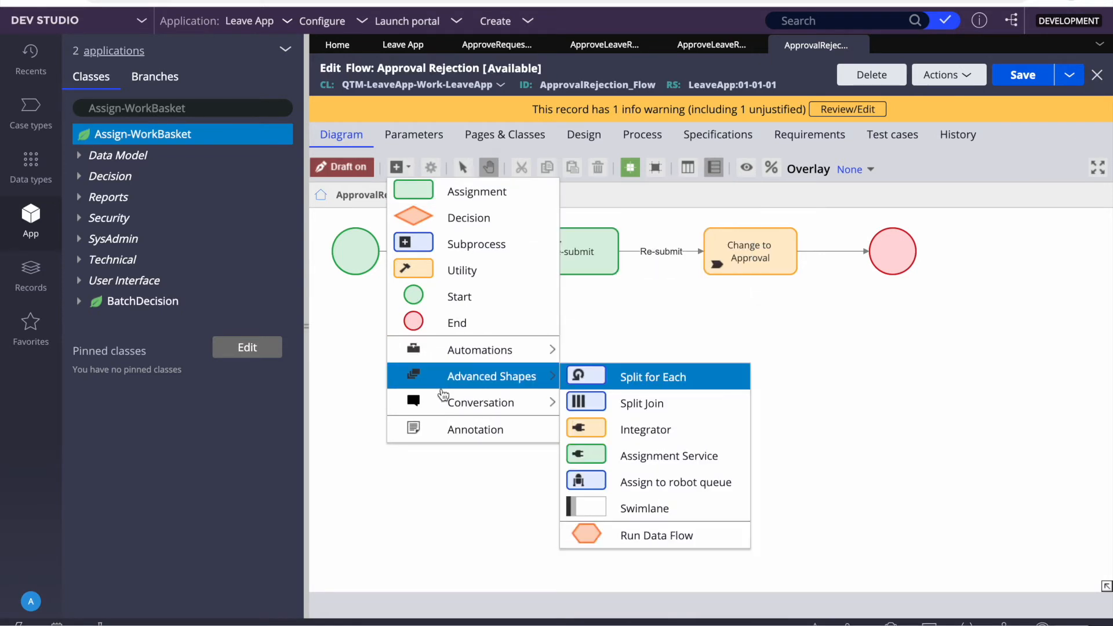
{"action": "mouse_move", "coordinate": [486, 354]}
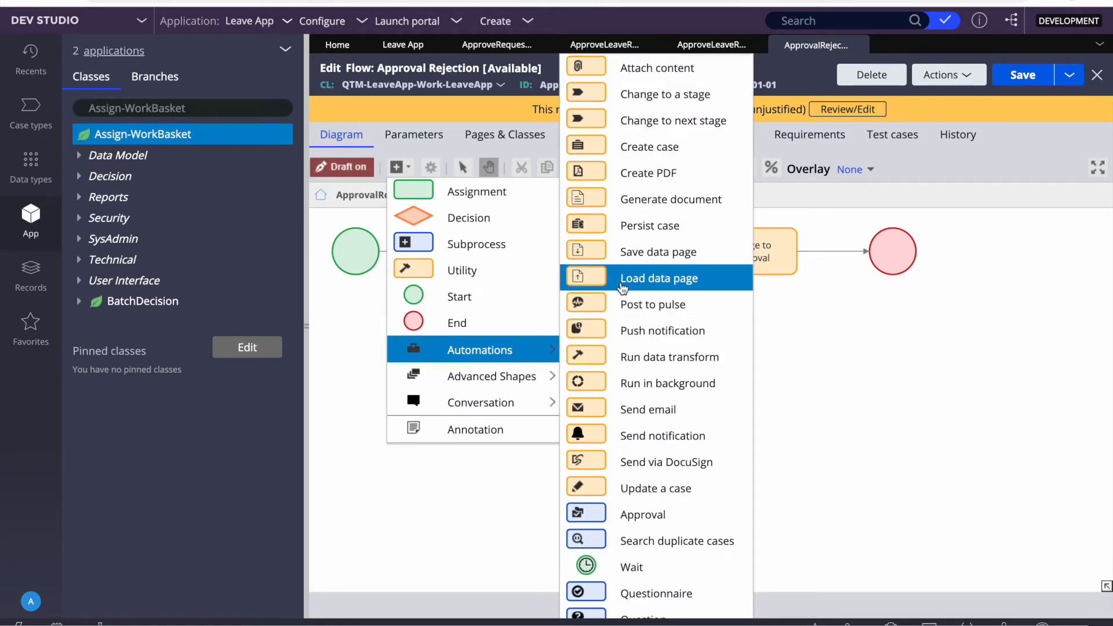
Step: Add a Send email step below Start and wire it between Start and Re-submit
{"action": "left_click", "coordinate": [641, 409]}
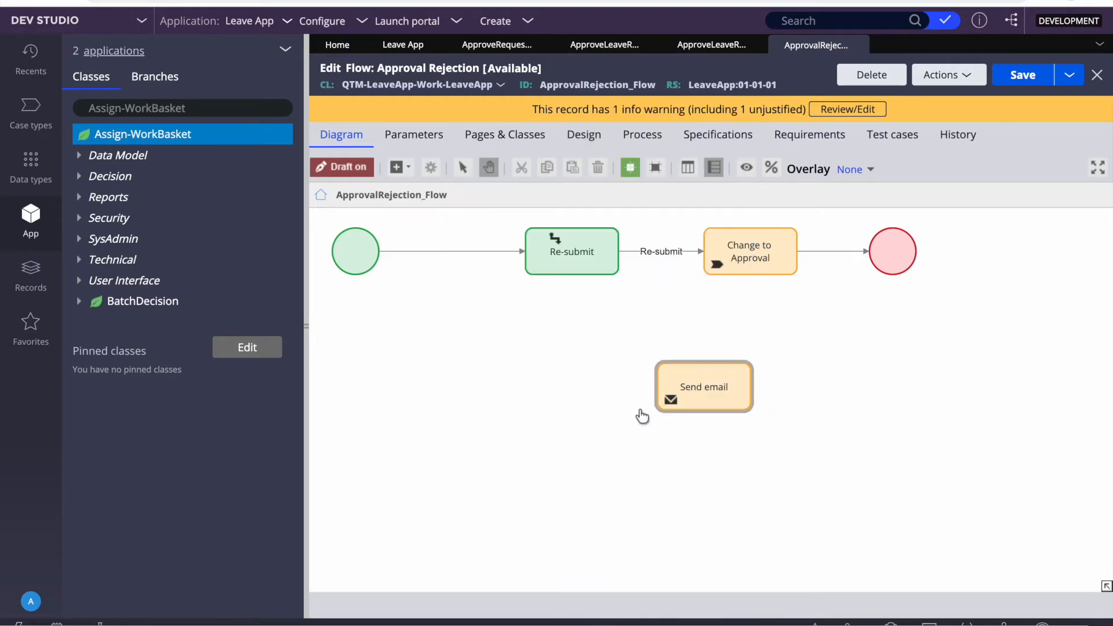
{"action": "left_click_drag", "start_coordinate": [688, 380], "coordinate": [493, 376]}
{"action": "left_click", "coordinate": [461, 251]}
{"action": "mouse_move", "coordinate": [525, 252]}
{"action": "left_mouse_down"}
{"action": "mouse_move", "coordinate": [510, 373]}
{"action": "mouse_move", "coordinate": [566, 266]}
{"action": "left_mouse_up"}
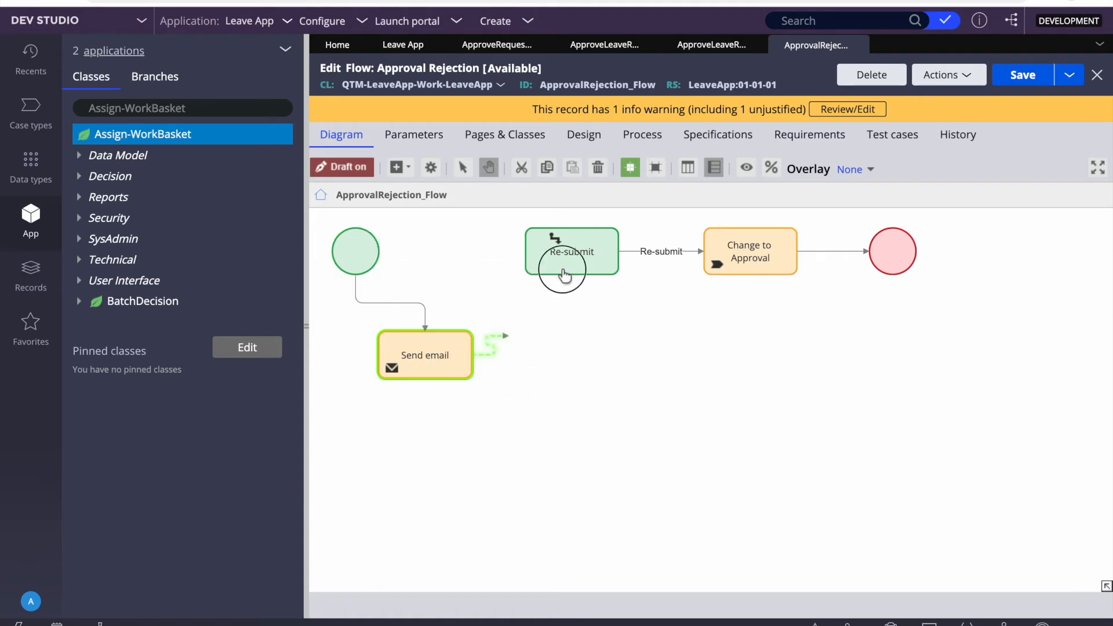
{"action": "left_click", "coordinate": [411, 366]}
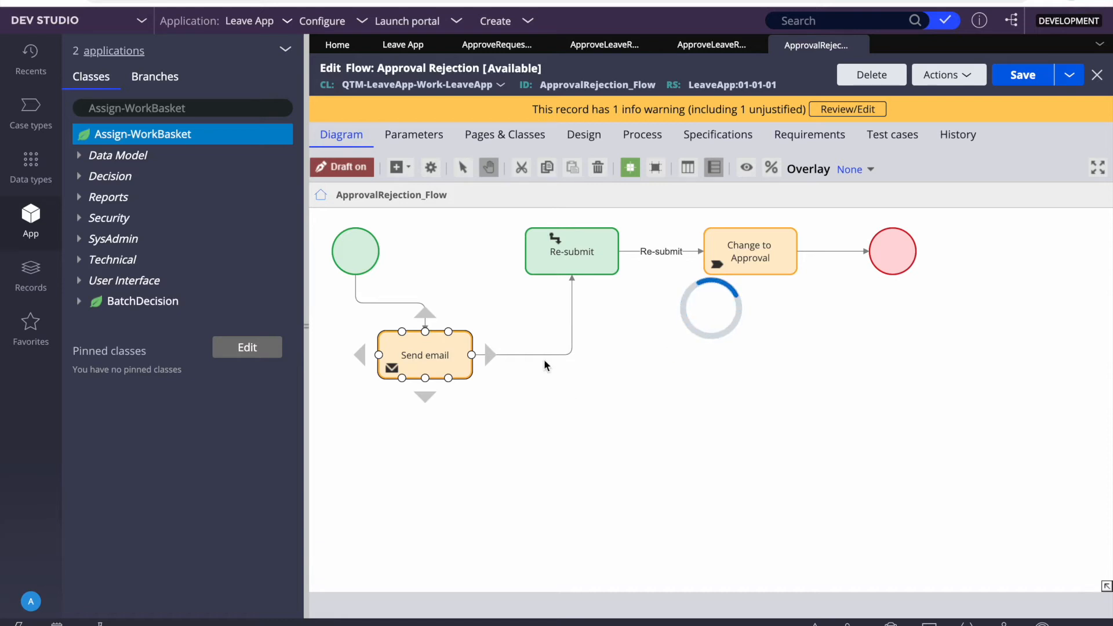
{"action": "scroll", "coordinate": [703, 346], "scroll_direction": "down", "scroll_amount": 2}
{"action": "scroll", "coordinate": [703, 346], "scroll_direction": "down", "scroll_amount": 1}
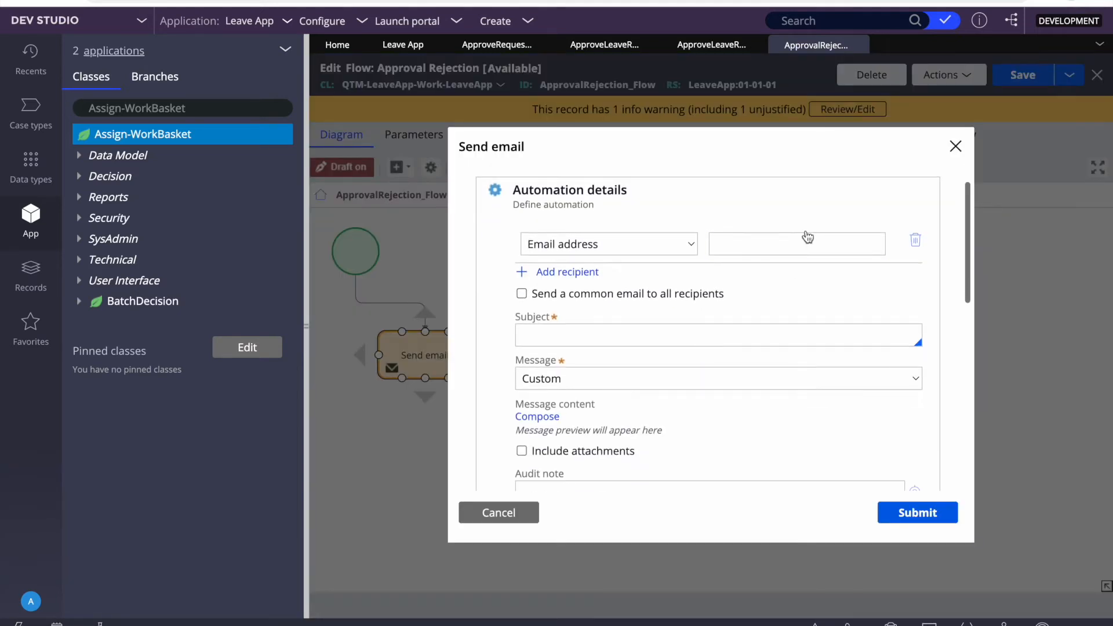
Step: Enter the recipient's e-mail and subject 'Your Leave request sent for modification', keeping Custom message
{"action": "left_click", "coordinate": [769, 240]}
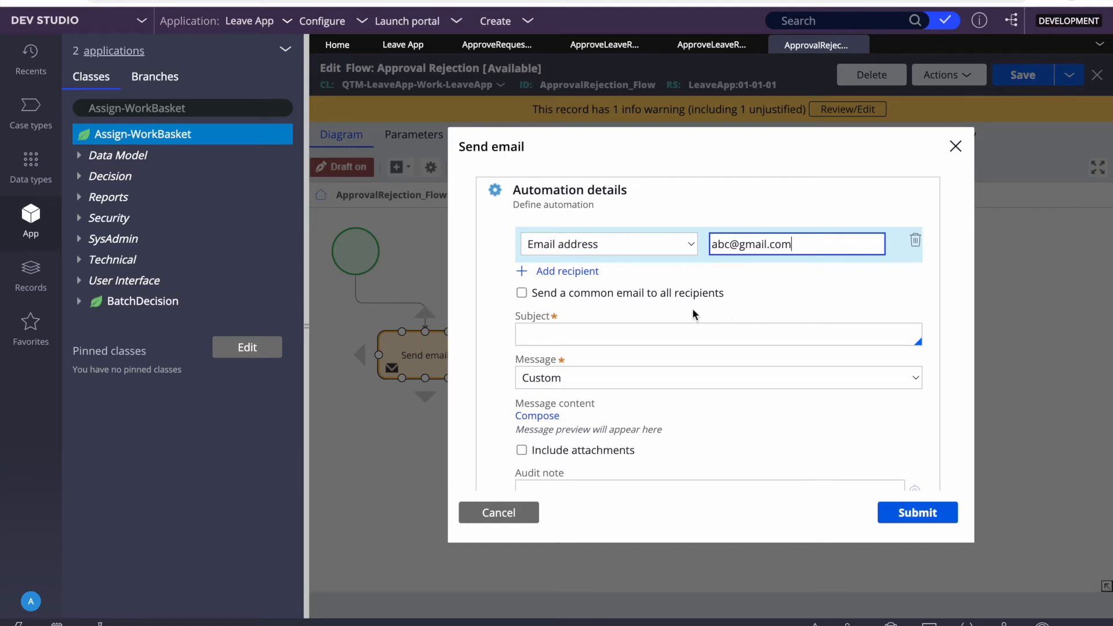
{"action": "left_click", "coordinate": [617, 344]}
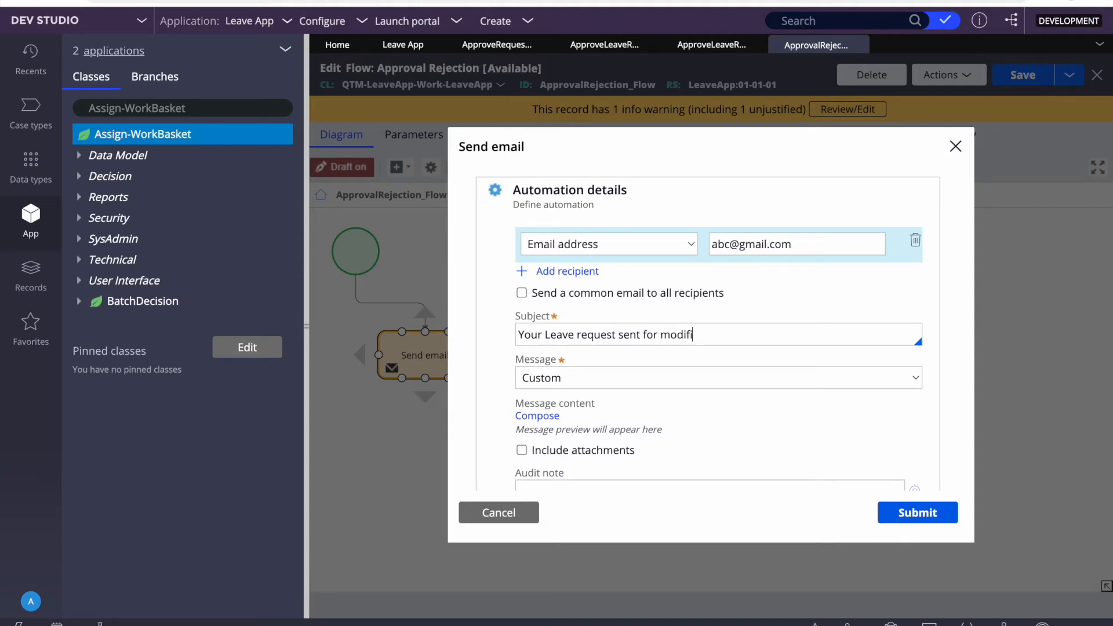
{"action": "left_click", "coordinate": [638, 378]}
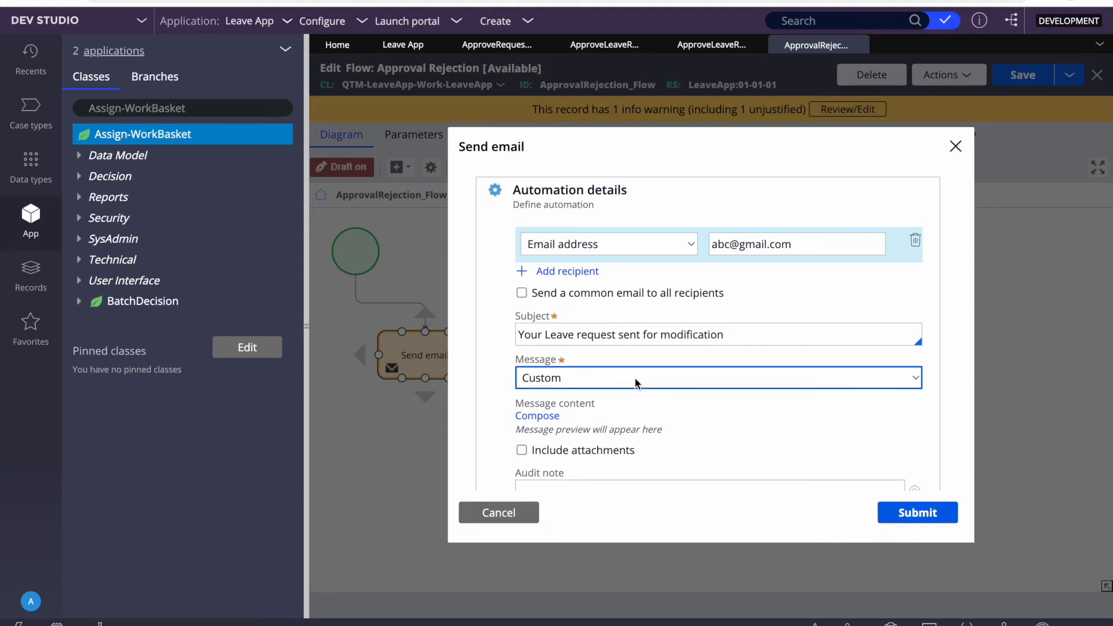
{"action": "left_click", "coordinate": [690, 430]}
{"action": "scroll", "coordinate": [643, 434], "scroll_direction": "down", "scroll_amount": 2}
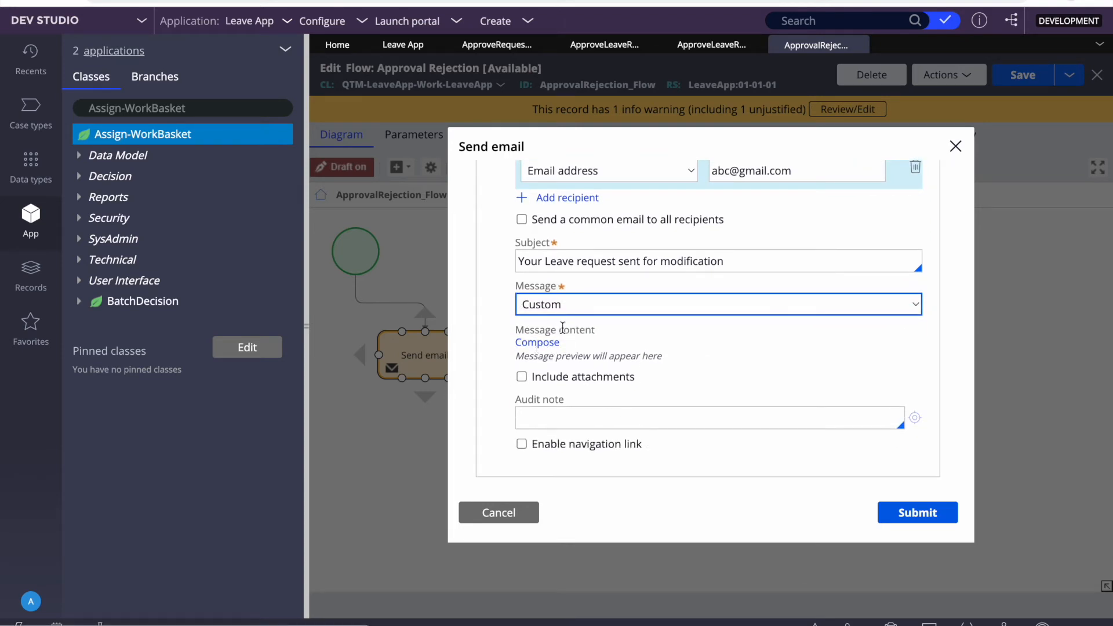
Step: Compose the message 'Please re-submit.' and submit the Send email settings
{"action": "left_click", "coordinate": [543, 343]}
{"action": "left_click", "coordinate": [527, 293]}
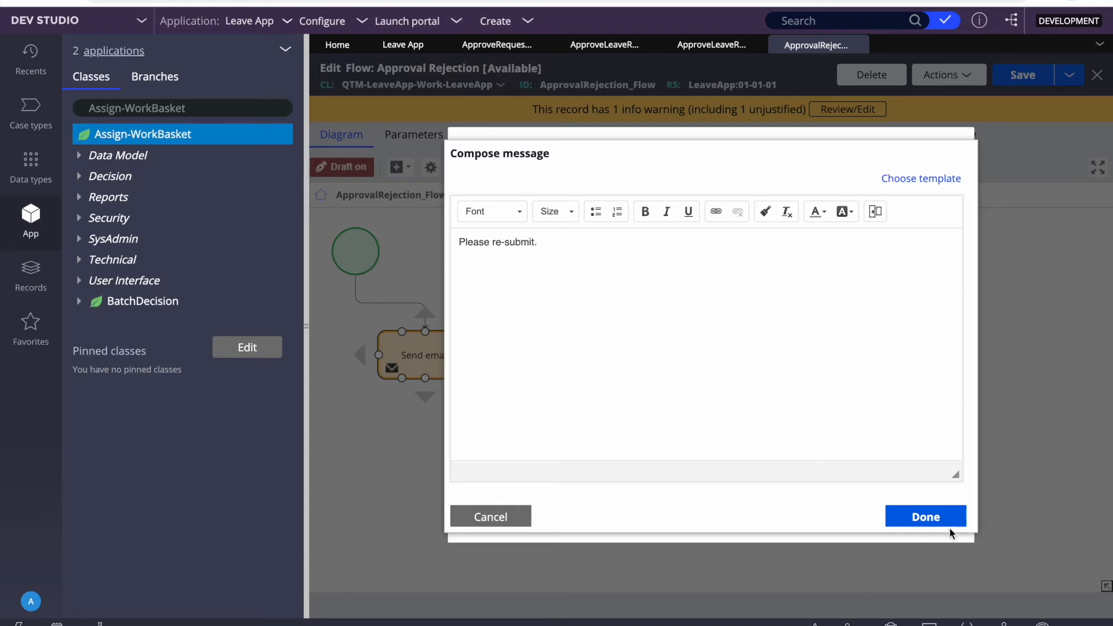
{"action": "left_click", "coordinate": [950, 517]}
{"action": "left_click", "coordinate": [898, 513]}
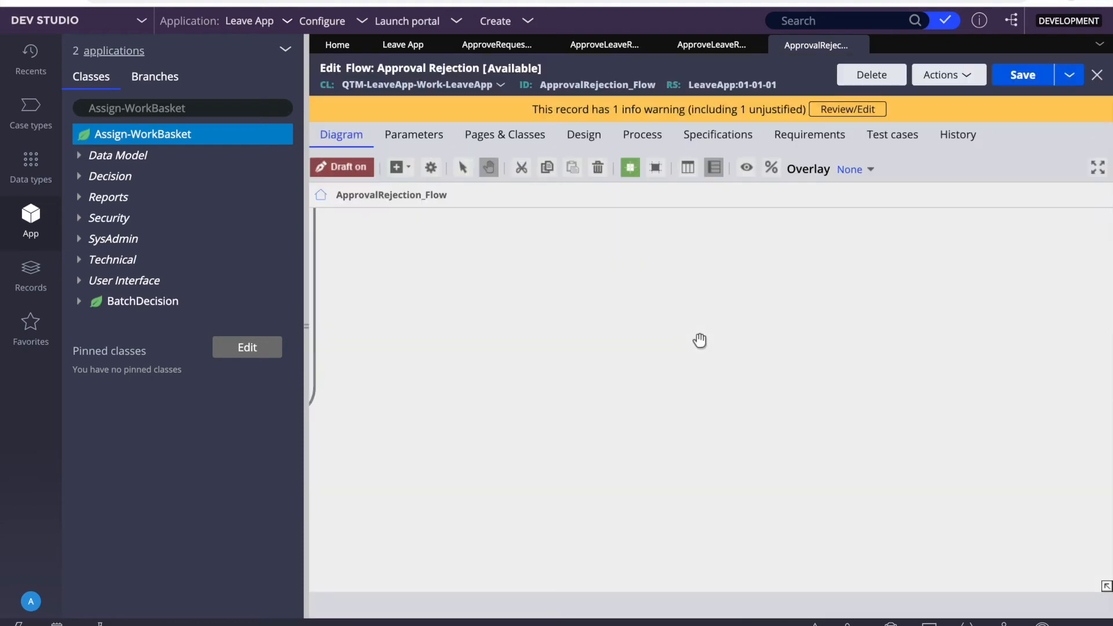
Step: Switch to the Pega case browser window and back to the Dev Studio flow editor
{"action": "key", "text": "F4"}
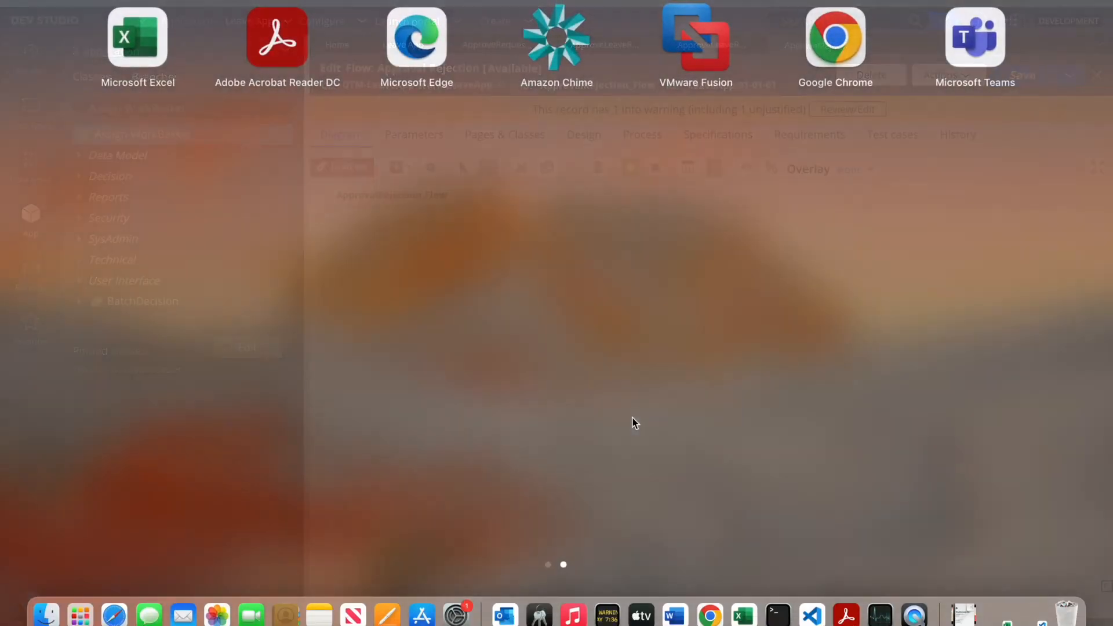
{"action": "left_click", "coordinate": [711, 615]}
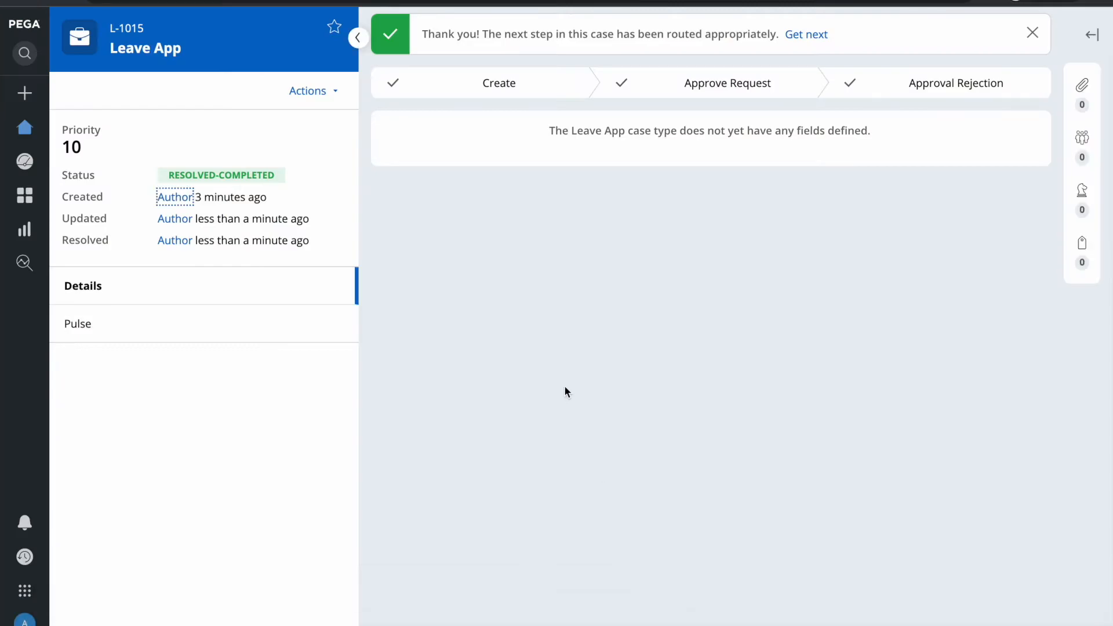
{"action": "key", "text": "F4"}
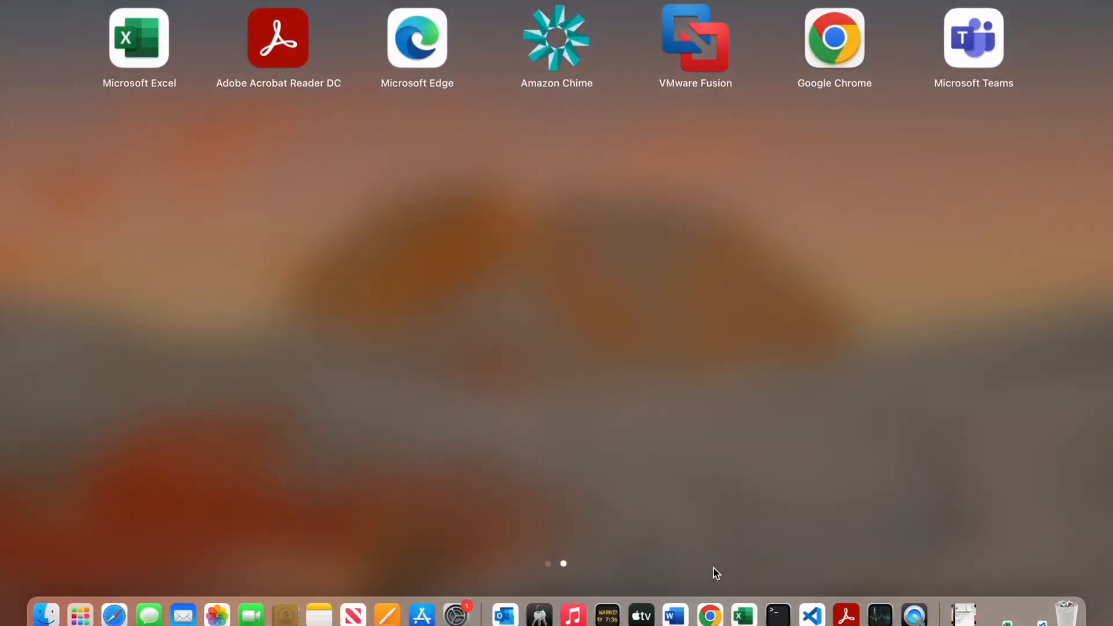
{"action": "left_click", "coordinate": [710, 615]}
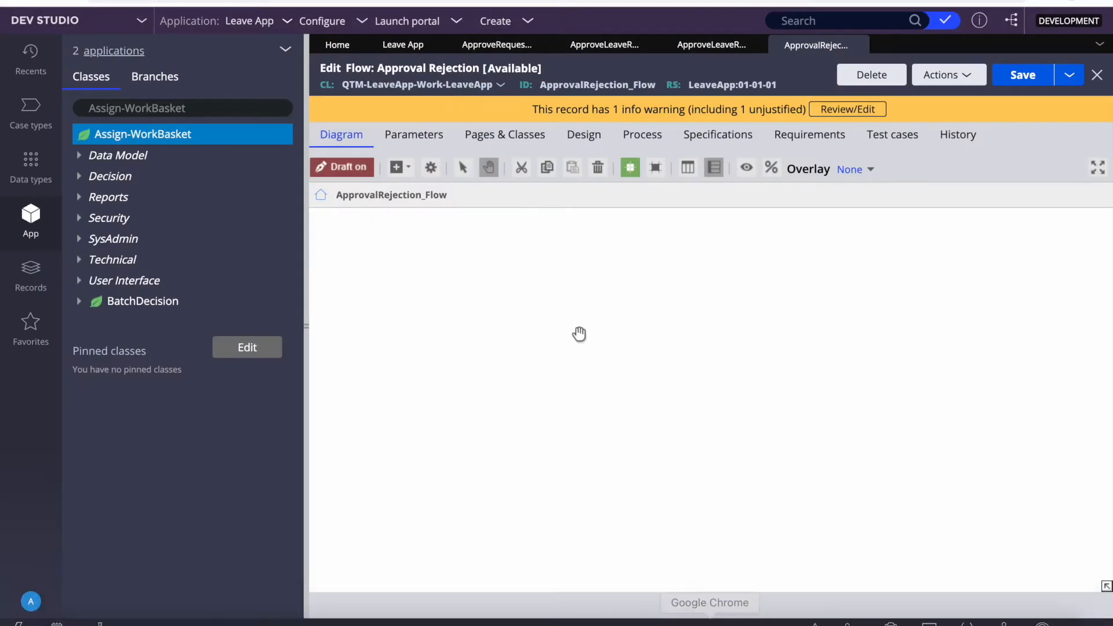
Step: Save the Approval Rejection flow and refresh it
{"action": "left_click", "coordinate": [1097, 168]}
{"action": "left_click", "coordinate": [1096, 123]}
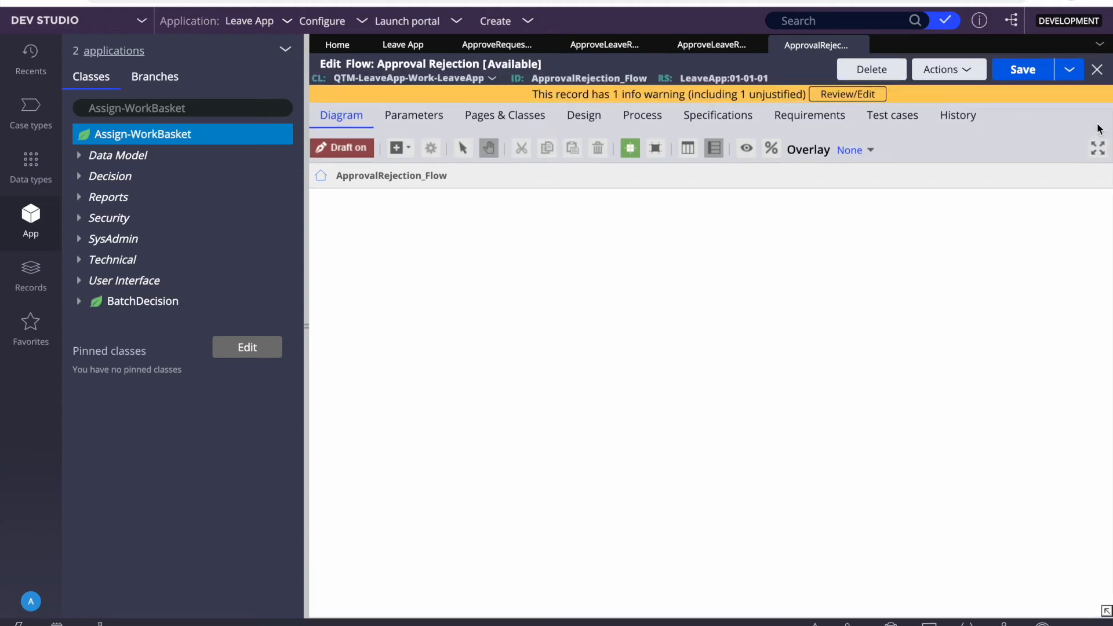
{"action": "left_click", "coordinate": [1020, 81]}
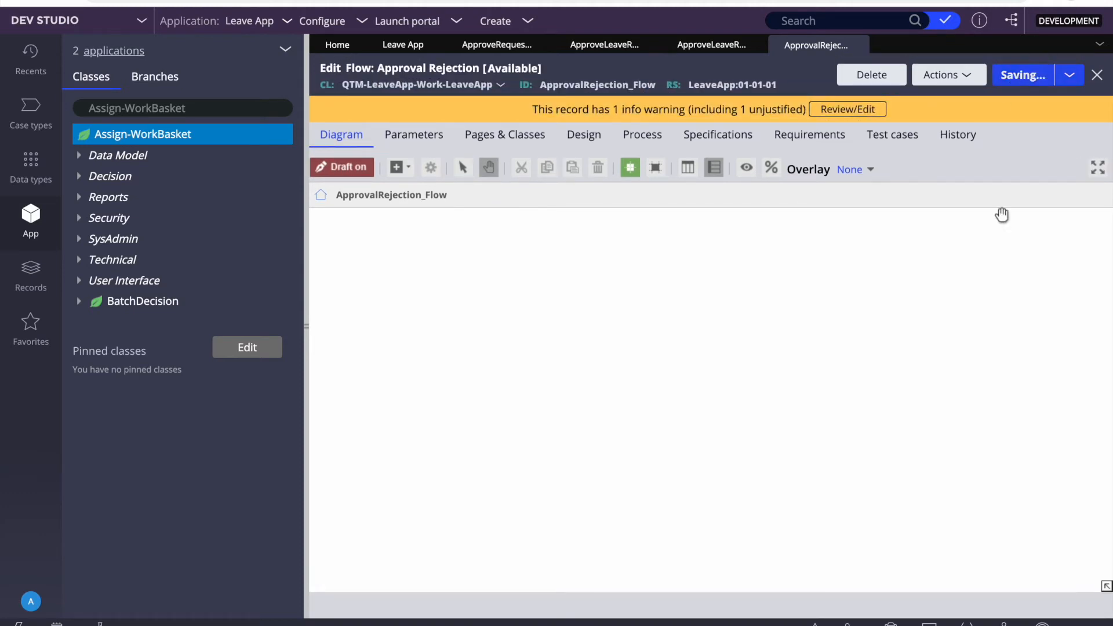
{"action": "left_click", "coordinate": [946, 74]}
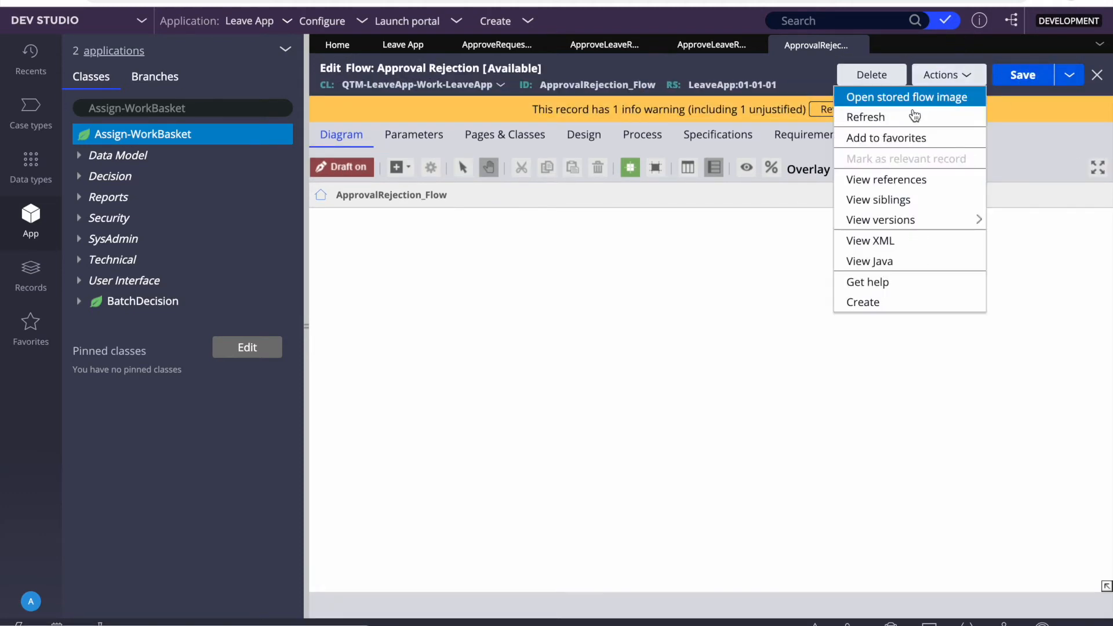
{"action": "left_click", "coordinate": [885, 119]}
Step: Check the Send email step, then open the ApproveLeaveRequest section
{"action": "left_click", "coordinate": [433, 360]}
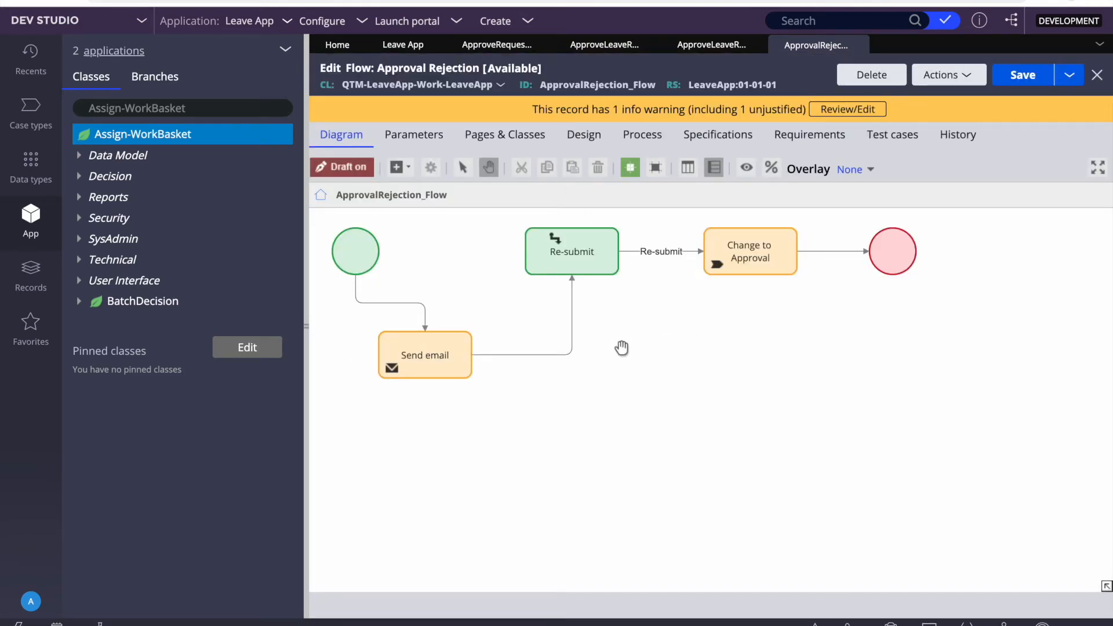
{"action": "left_click", "coordinate": [606, 47]}
{"action": "left_click", "coordinate": [709, 45]}
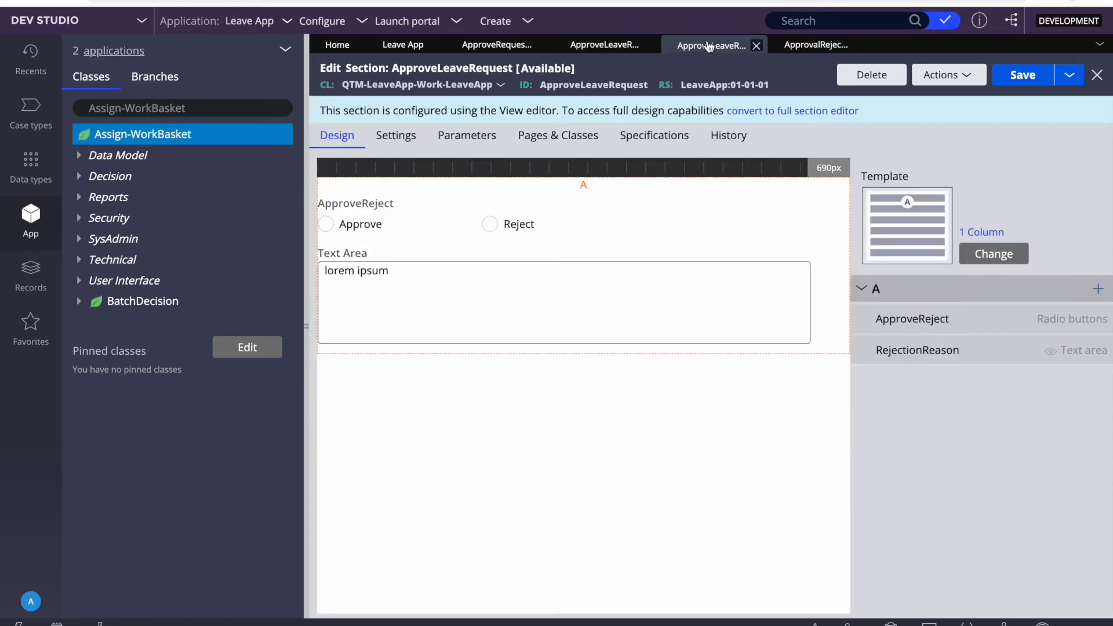
Step: In the Approve Request flow, place a Send email automation shape above the end circle
{"action": "left_click", "coordinate": [493, 46]}
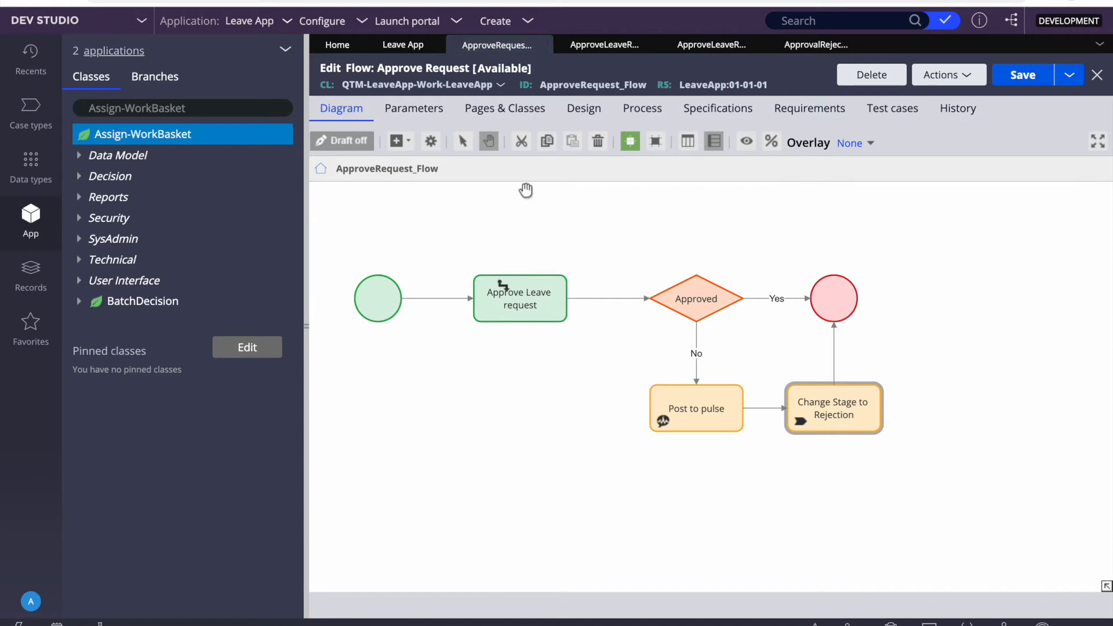
{"action": "left_click", "coordinate": [400, 140]}
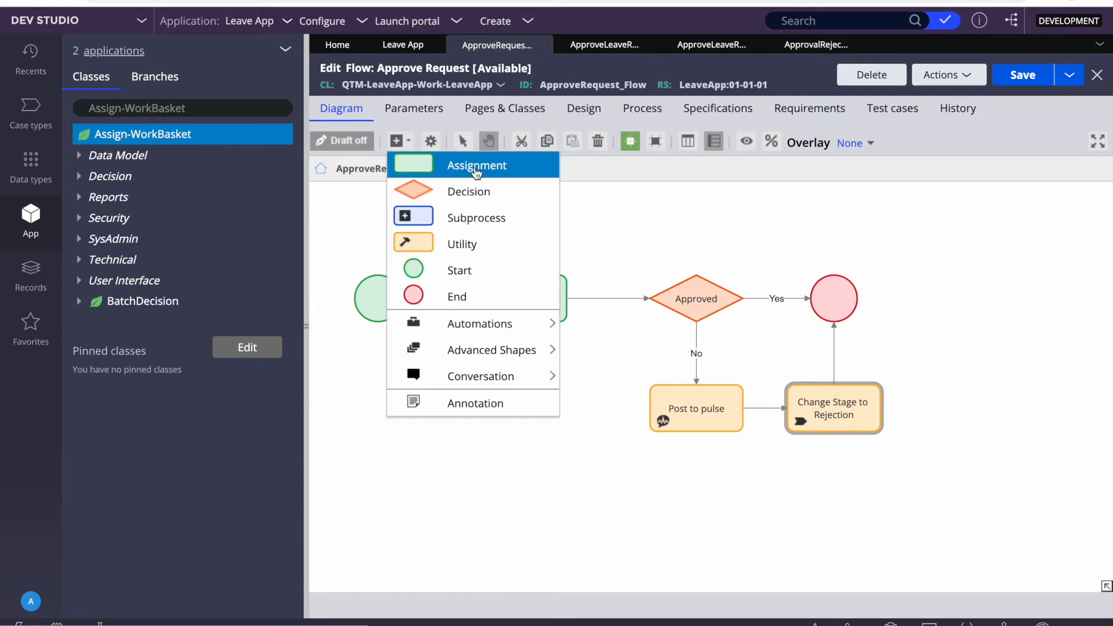
{"action": "mouse_move", "coordinate": [481, 354]}
{"action": "mouse_move", "coordinate": [490, 327]}
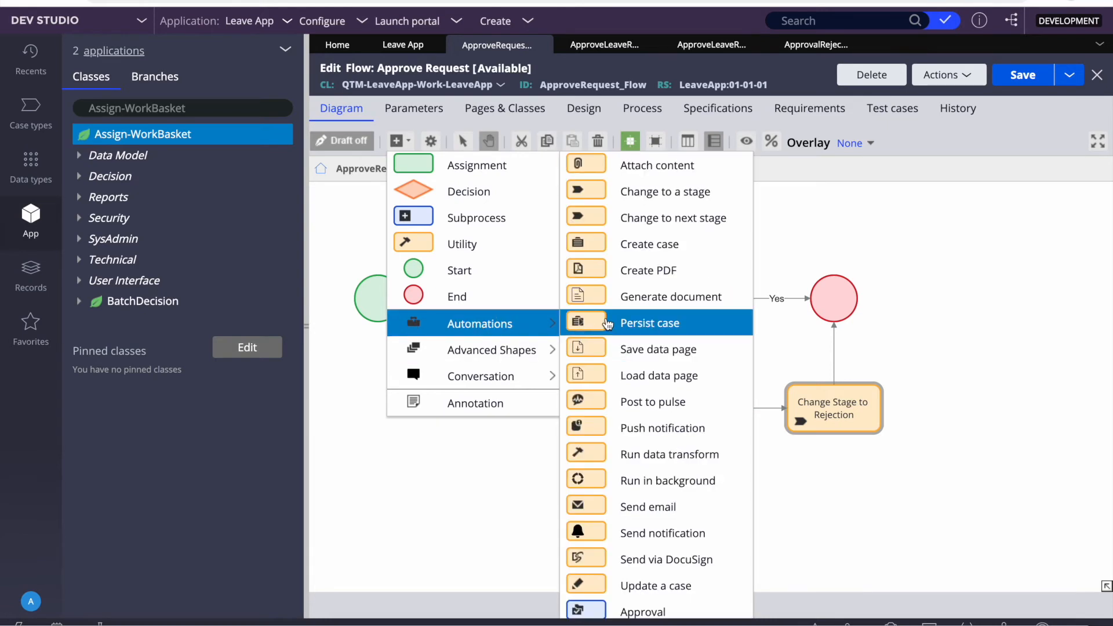
{"action": "left_click", "coordinate": [634, 506]}
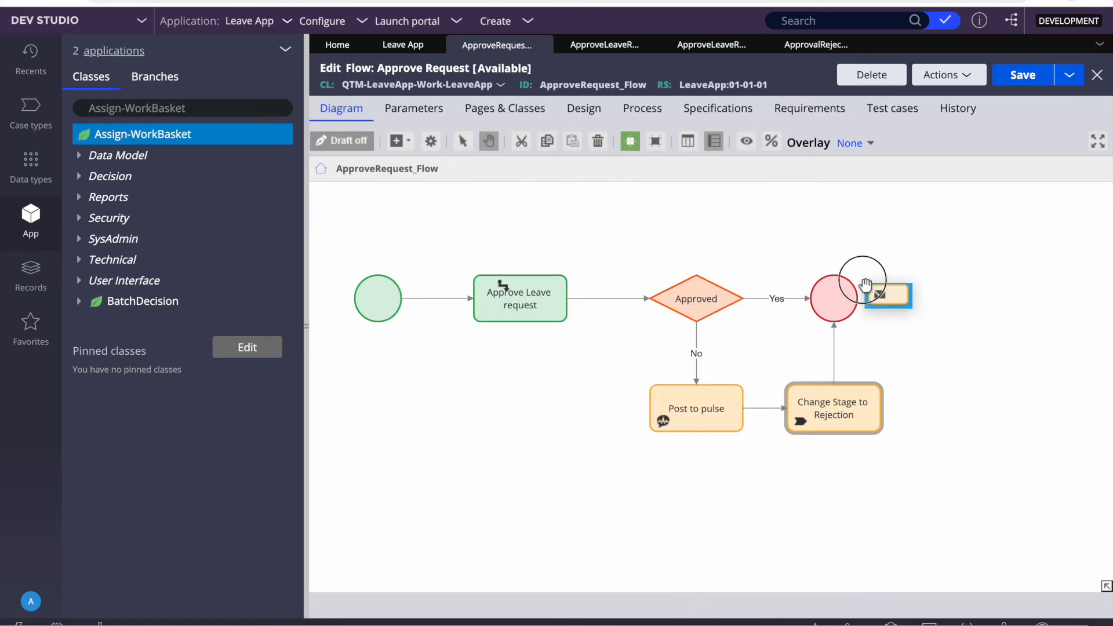
{"action": "left_click", "coordinate": [753, 244]}
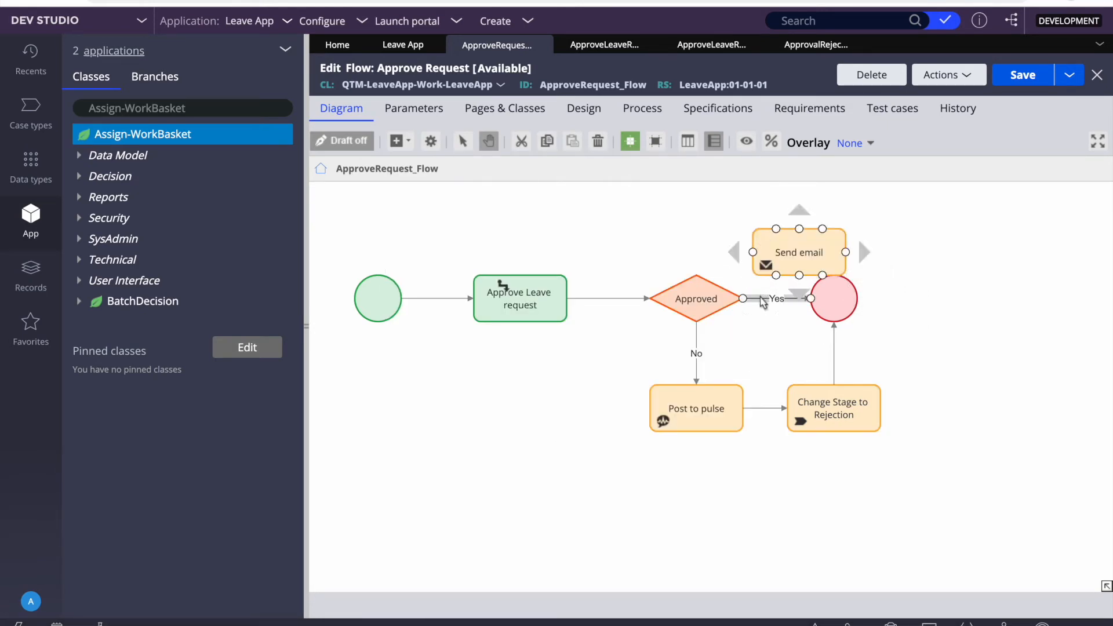
Step: Route Approved's Yes path through the Send email step to the end circle
{"action": "left_click_drag", "start_coordinate": [850, 297], "coordinate": [831, 264]}
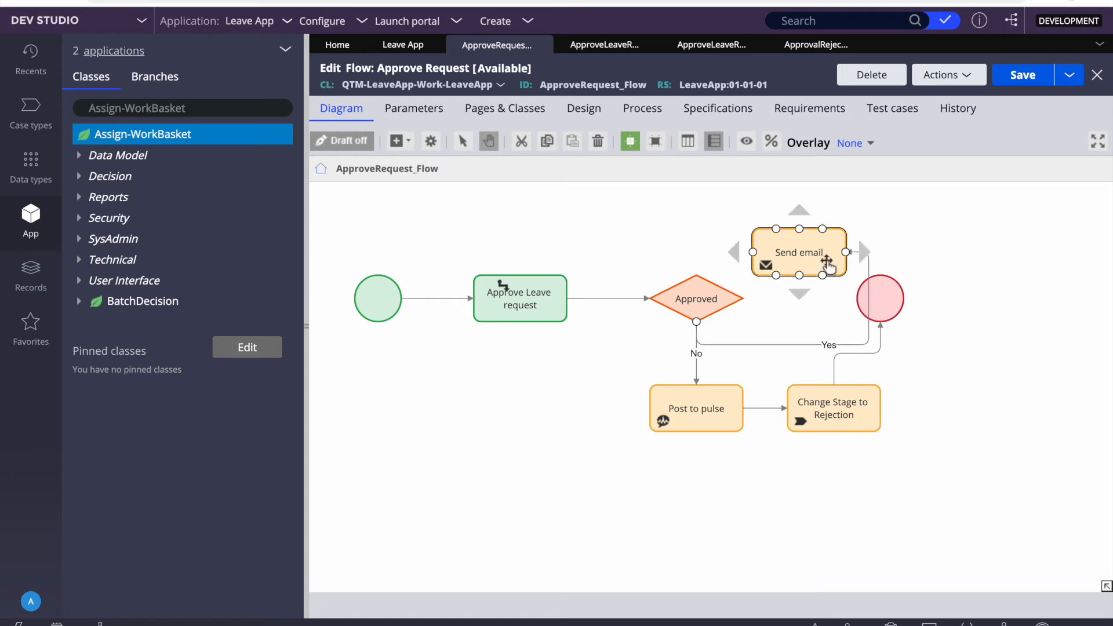
{"action": "left_click_drag", "start_coordinate": [845, 252], "coordinate": [799, 284]}
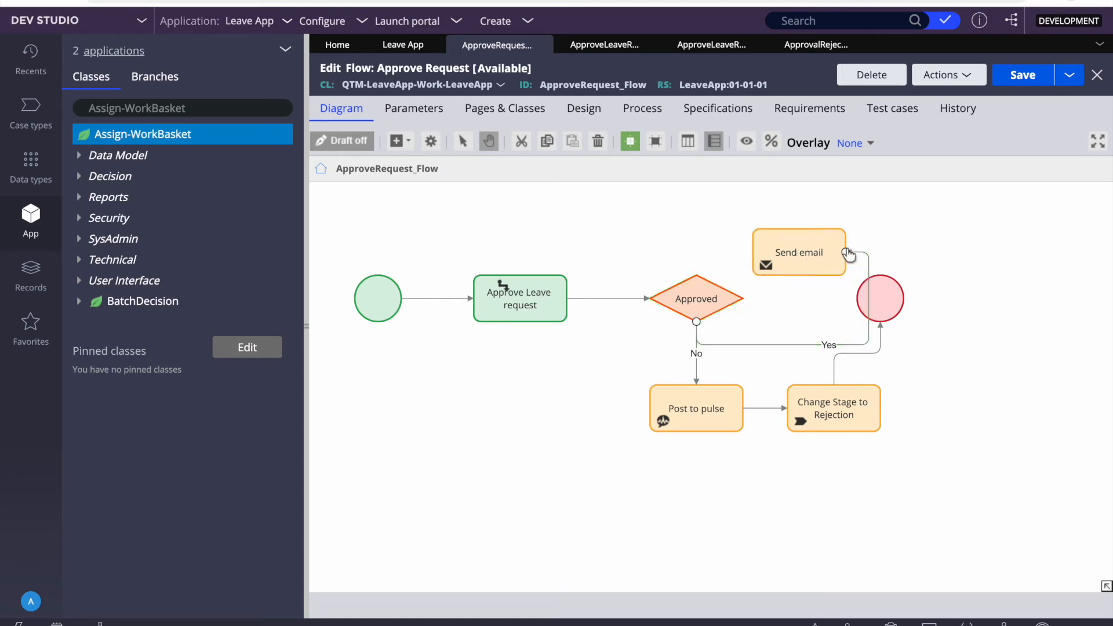
{"action": "left_click_drag", "start_coordinate": [890, 293], "coordinate": [980, 293]}
{"action": "left_click_drag", "start_coordinate": [808, 274], "coordinate": [828, 311]}
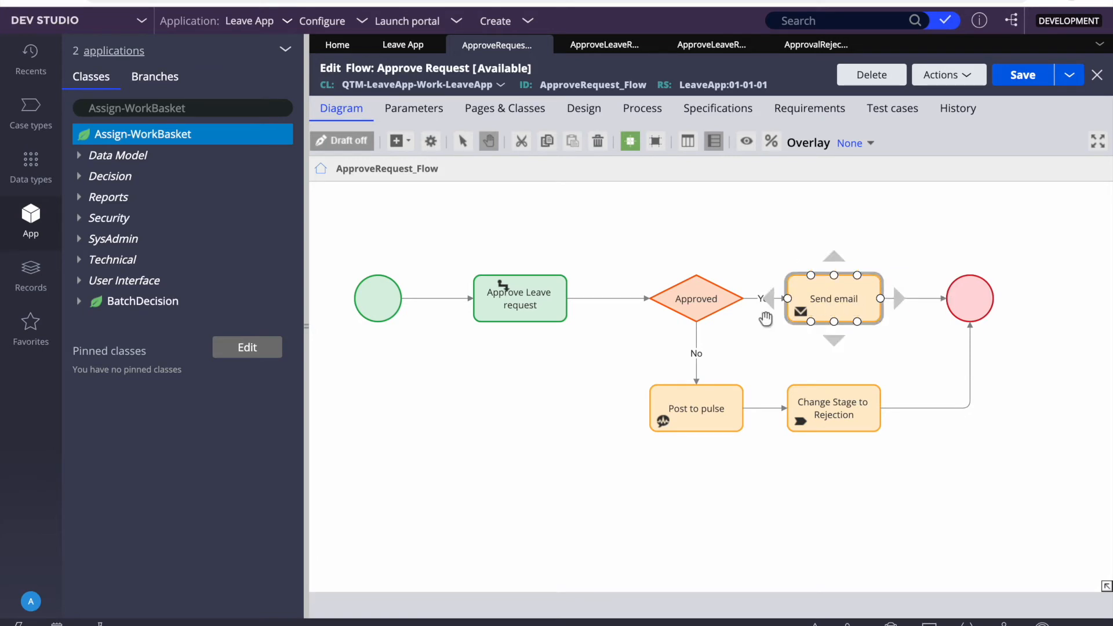
Step: Open the Send email step and enter the recipient's e-mail address, removing a stray character
{"action": "double_click", "coordinate": [829, 291]}
{"action": "left_click", "coordinate": [729, 304]}
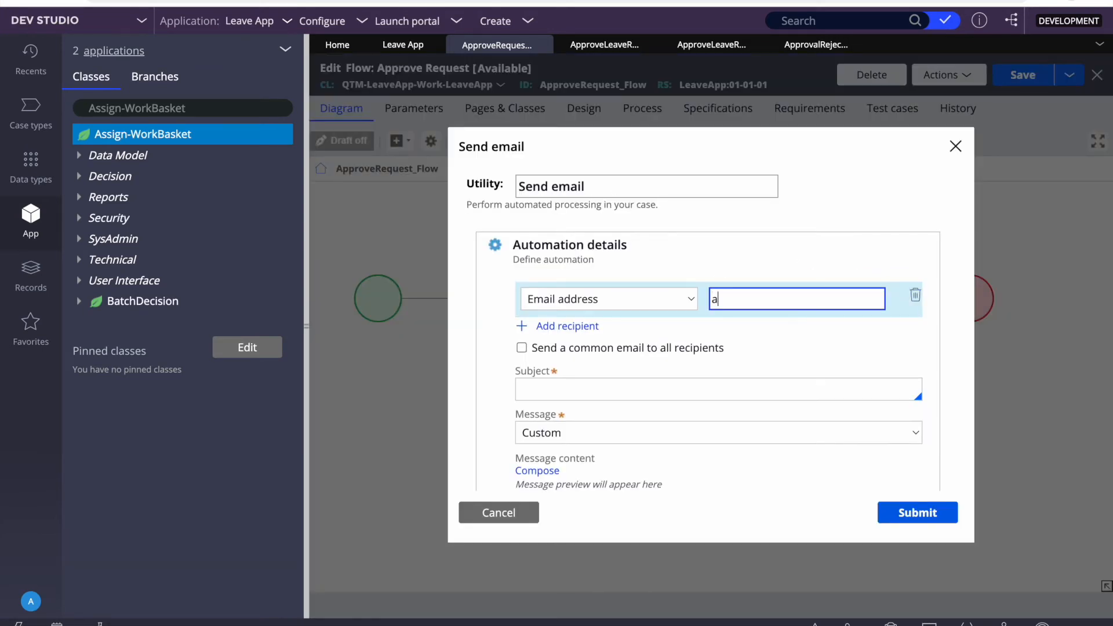
{"action": "key", "text": "Tab"}
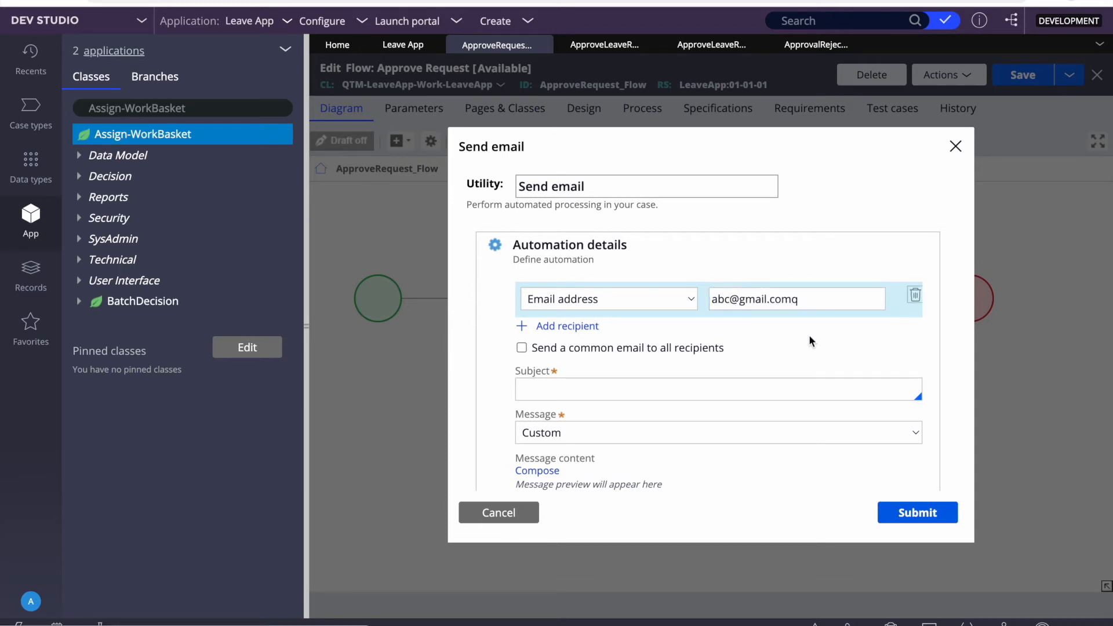
{"action": "left_click", "coordinate": [804, 299]}
{"action": "key", "text": "BackSpace"}
{"action": "scroll", "coordinate": [579, 325], "scroll_direction": "down", "scroll_amount": 1}
Step: Set the subject and compose the message 'Your leave request is approved.', then apply
{"action": "left_click", "coordinate": [567, 327]}
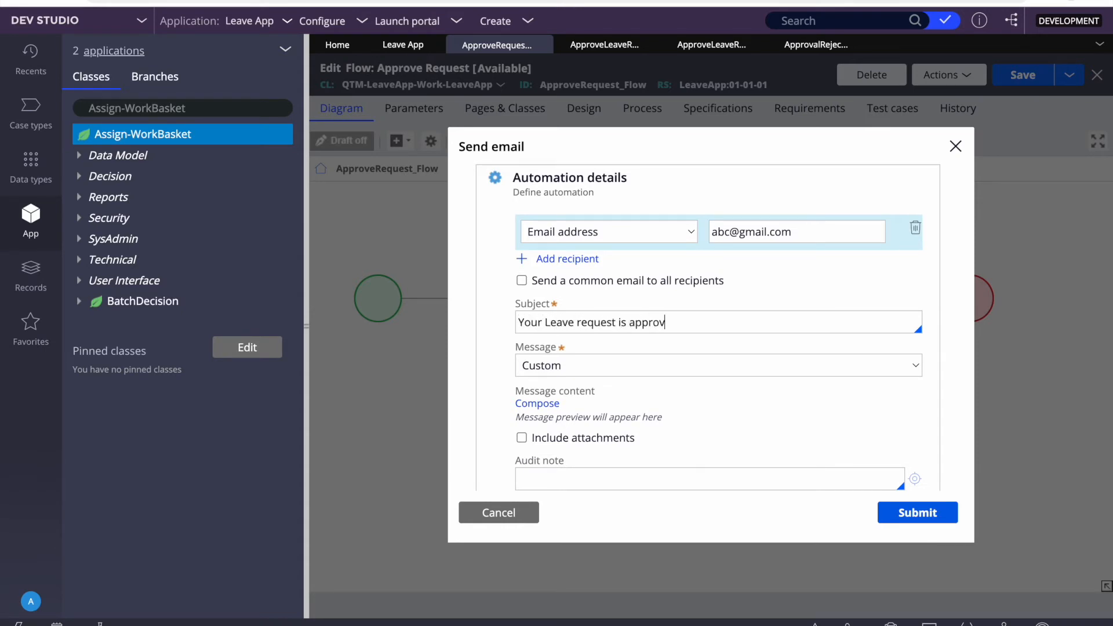
{"action": "left_click", "coordinate": [537, 404]}
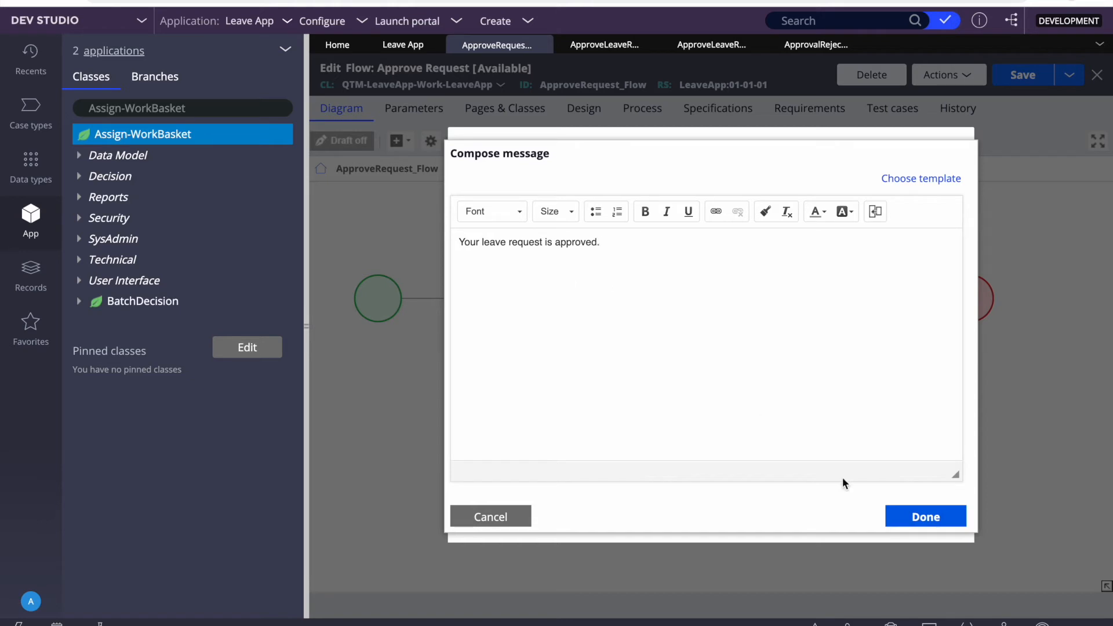
{"action": "left_click", "coordinate": [923, 516]}
{"action": "left_click", "coordinate": [913, 513]}
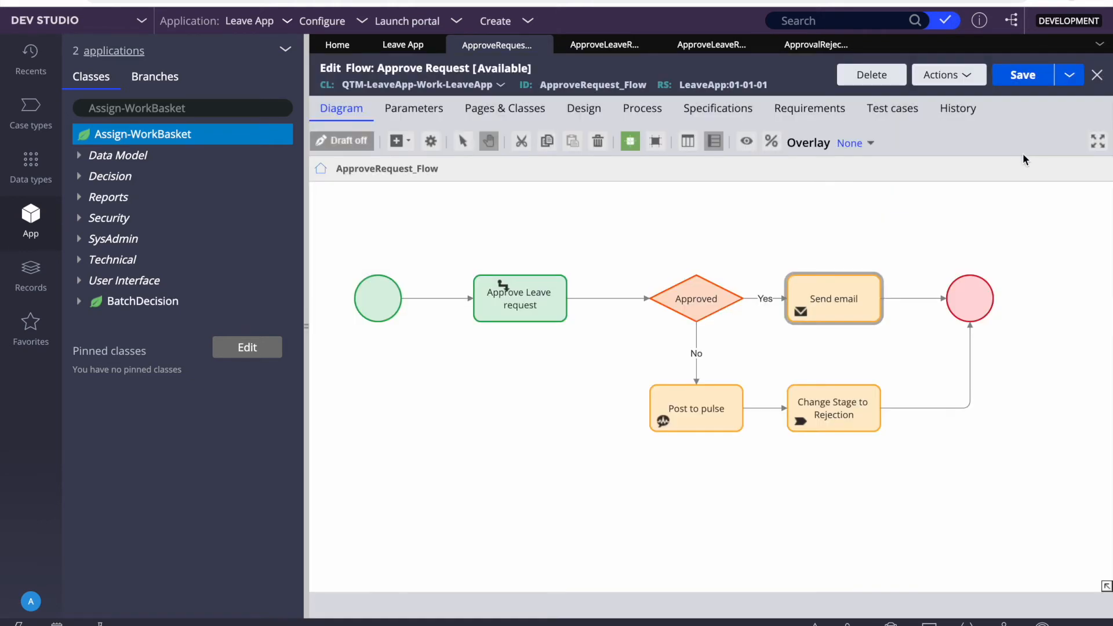
Step: Save the flow, then reopen the erroring Send email step and correct its subject
{"action": "left_click", "coordinate": [1020, 74]}
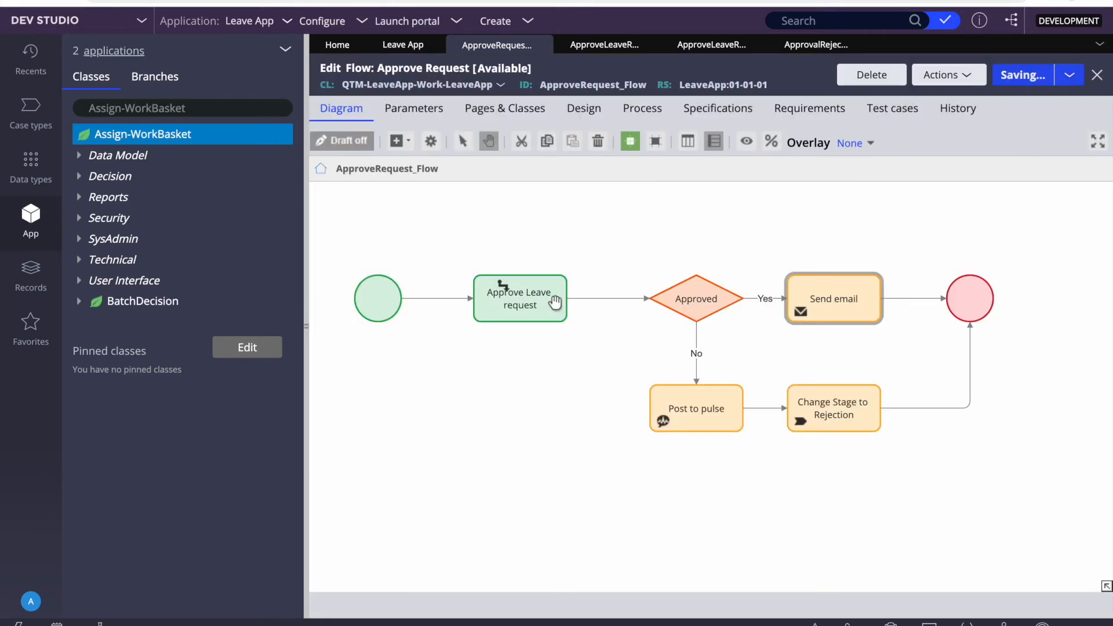
{"action": "left_click", "coordinate": [643, 339]}
{"action": "left_click", "coordinate": [800, 334]}
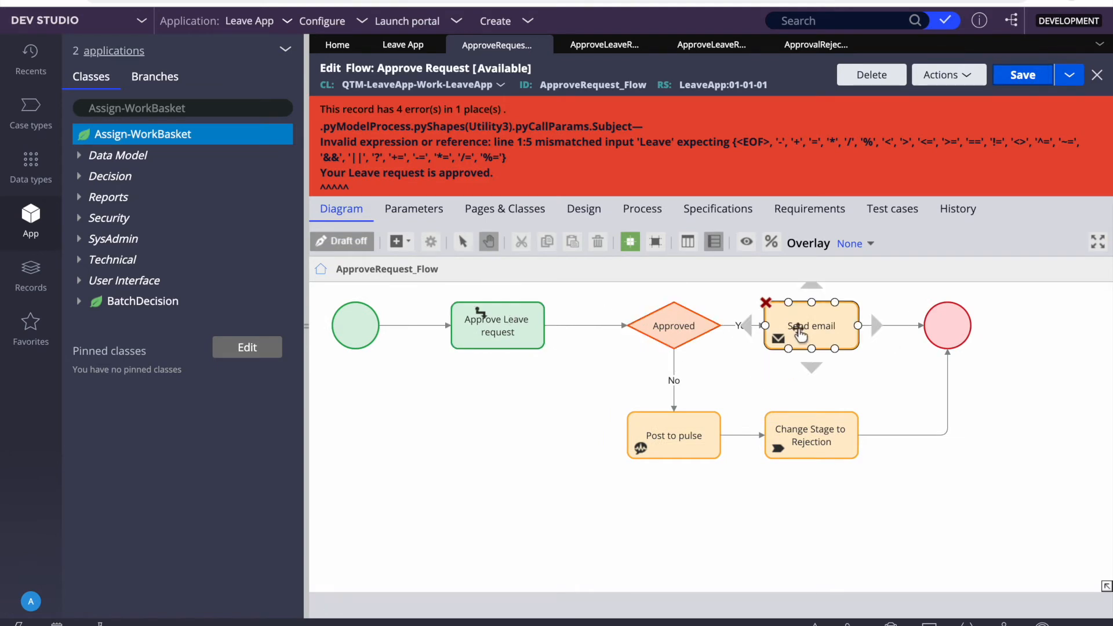
{"action": "double_click", "coordinate": [799, 334]}
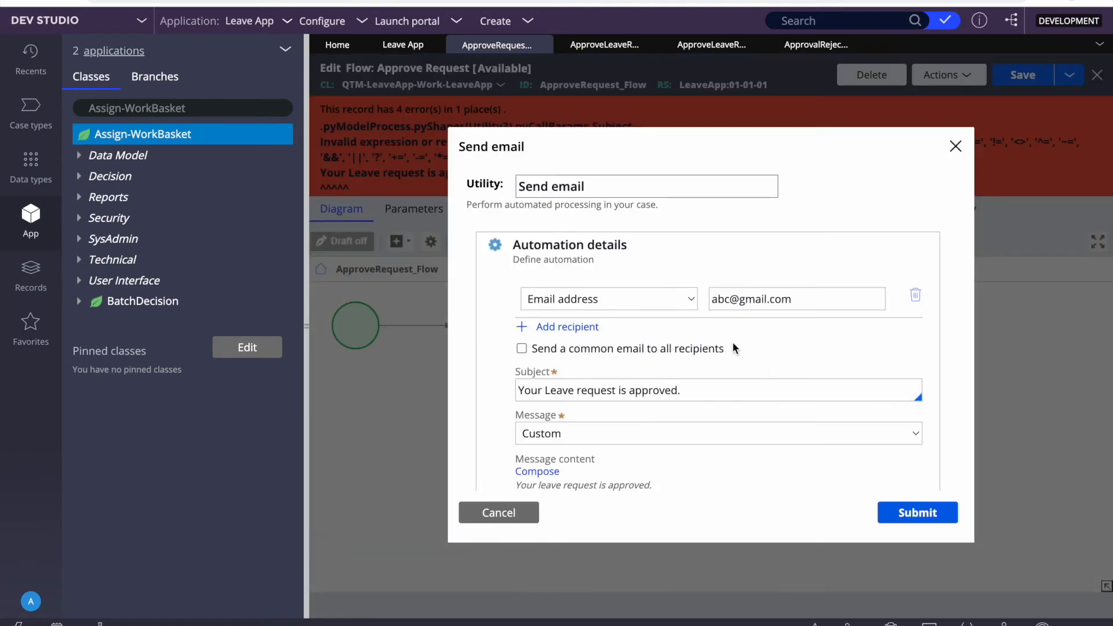
{"action": "scroll", "coordinate": [705, 433], "scroll_direction": "down", "scroll_amount": 1}
{"action": "left_click", "coordinate": [703, 339]}
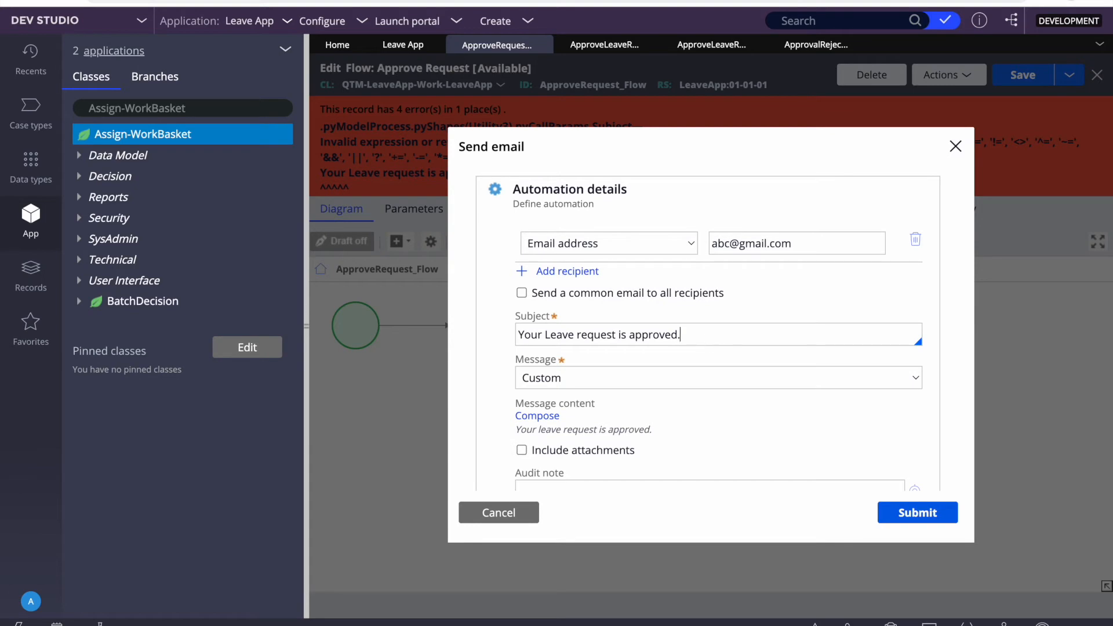
{"action": "left_click", "coordinate": [917, 512]}
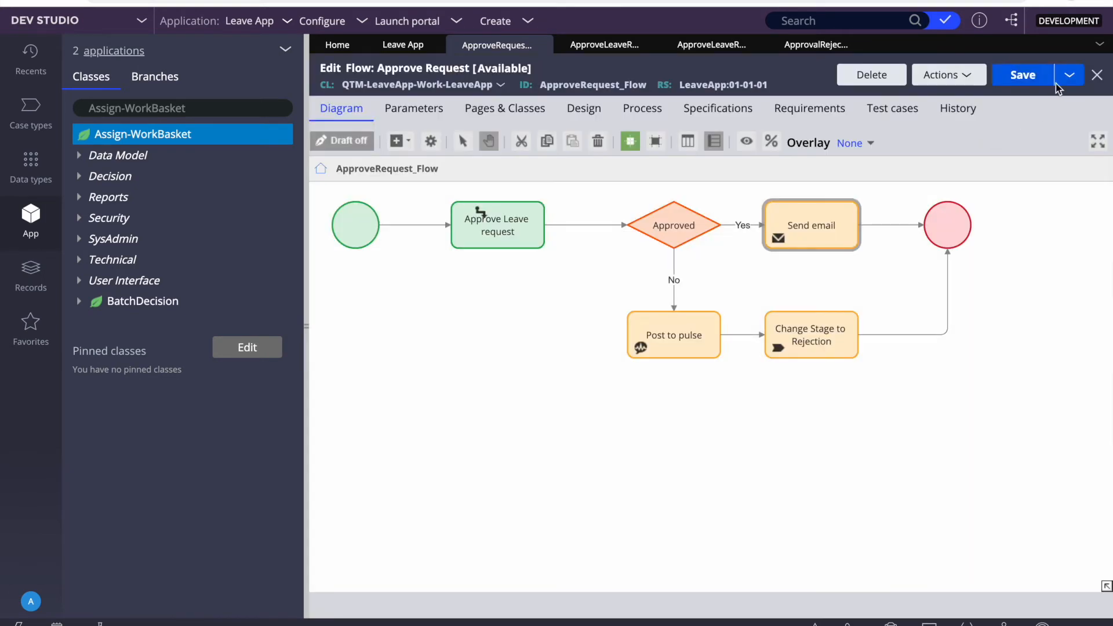
Step: Save the flow and check the Approve Leave request, Approved and Post to pulse shapes
{"action": "left_click", "coordinate": [1022, 85]}
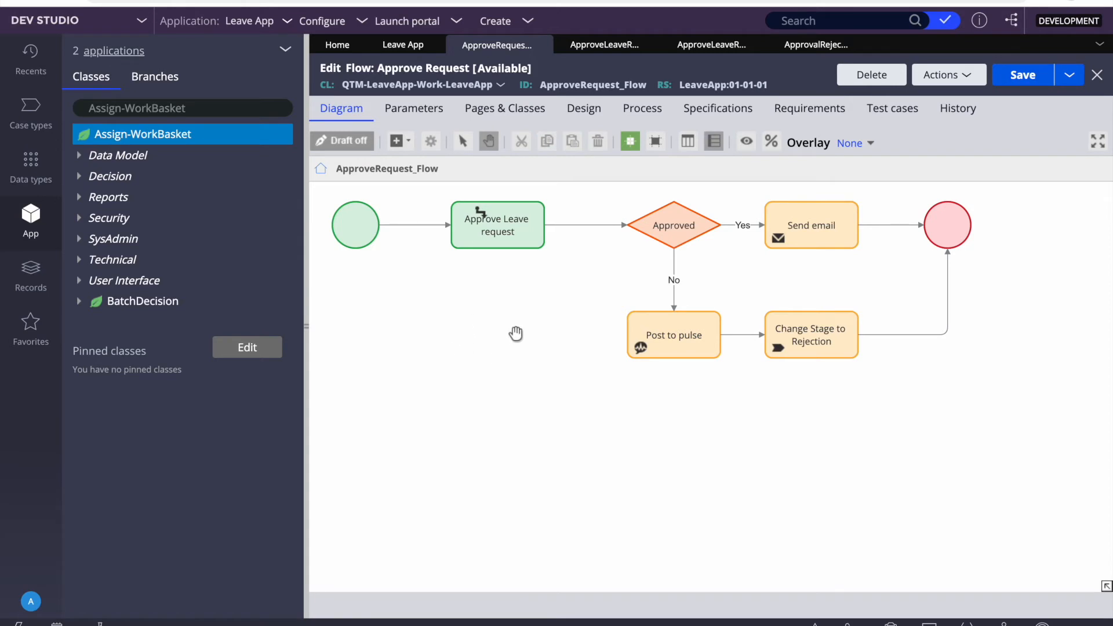
{"action": "left_click_drag", "start_coordinate": [512, 330], "coordinate": [467, 365]}
{"action": "left_click", "coordinate": [493, 272]}
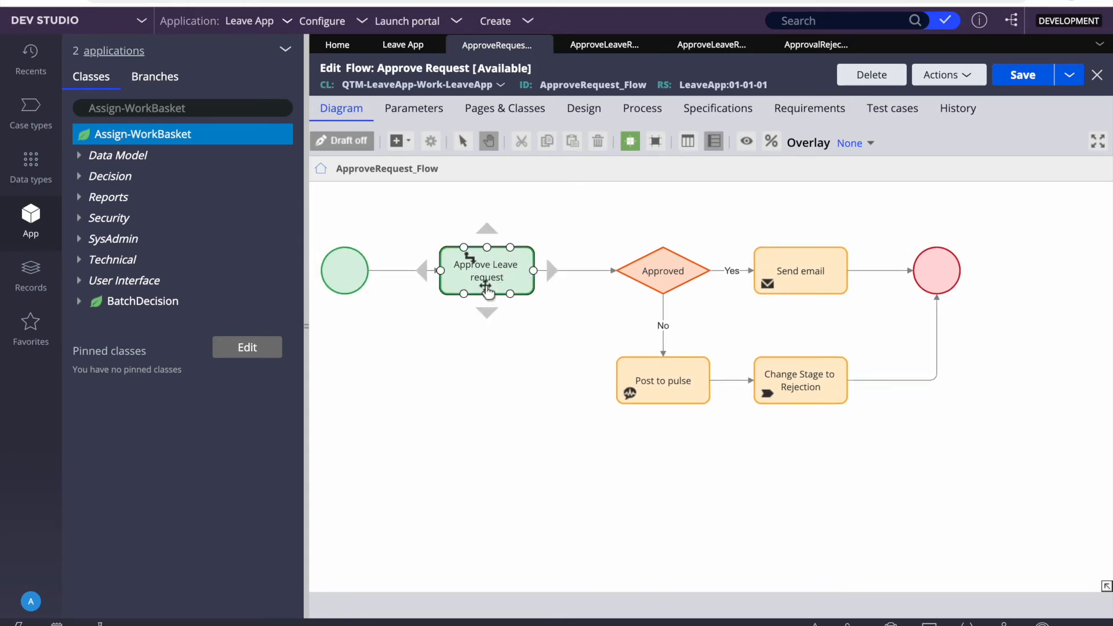
{"action": "left_click", "coordinate": [579, 270]}
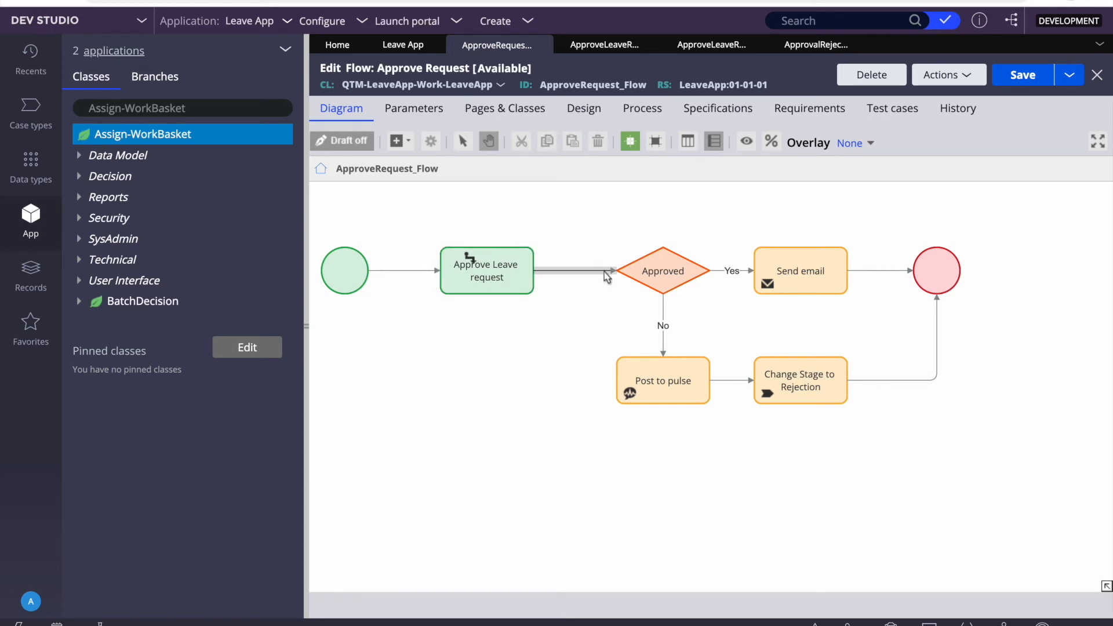
{"action": "left_click", "coordinate": [532, 277]}
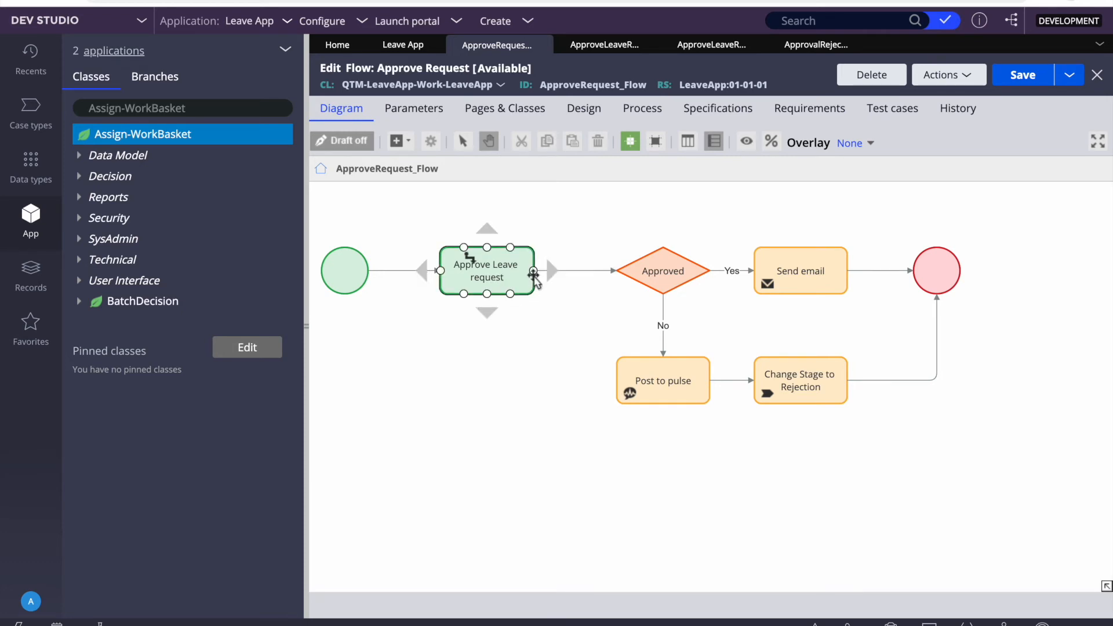
{"action": "left_click", "coordinate": [664, 286]}
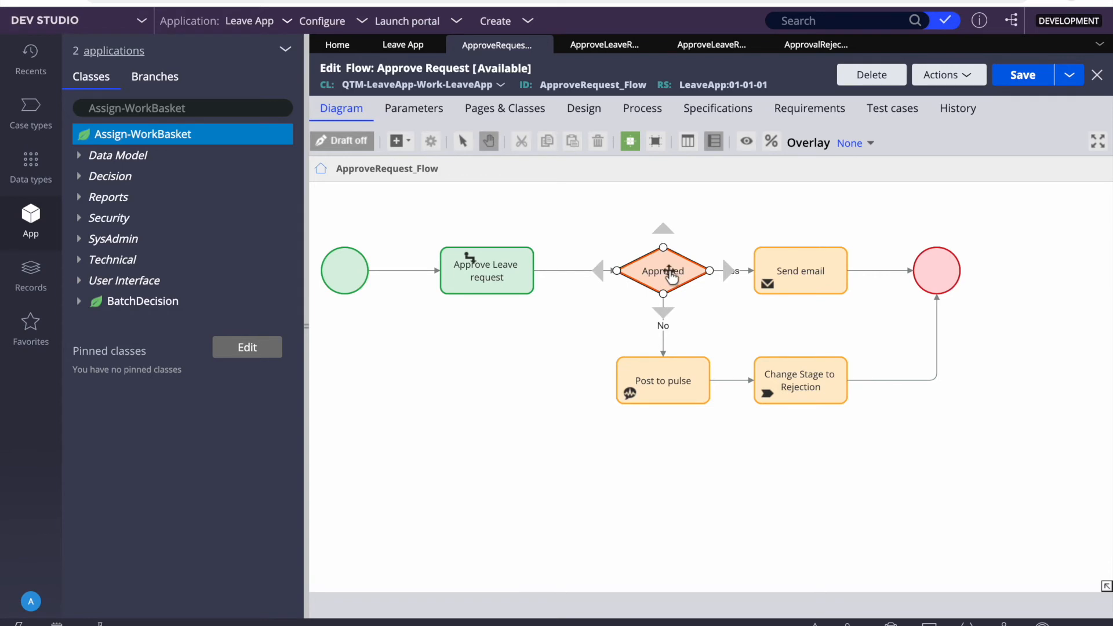
{"action": "left_click", "coordinate": [574, 325]}
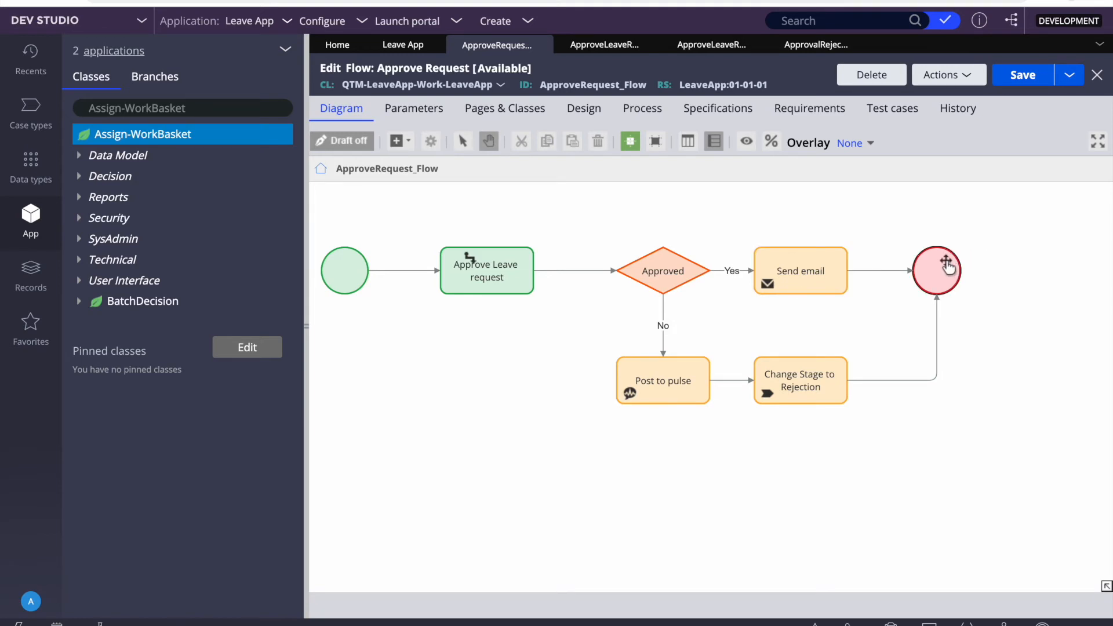
{"action": "left_click", "coordinate": [661, 371]}
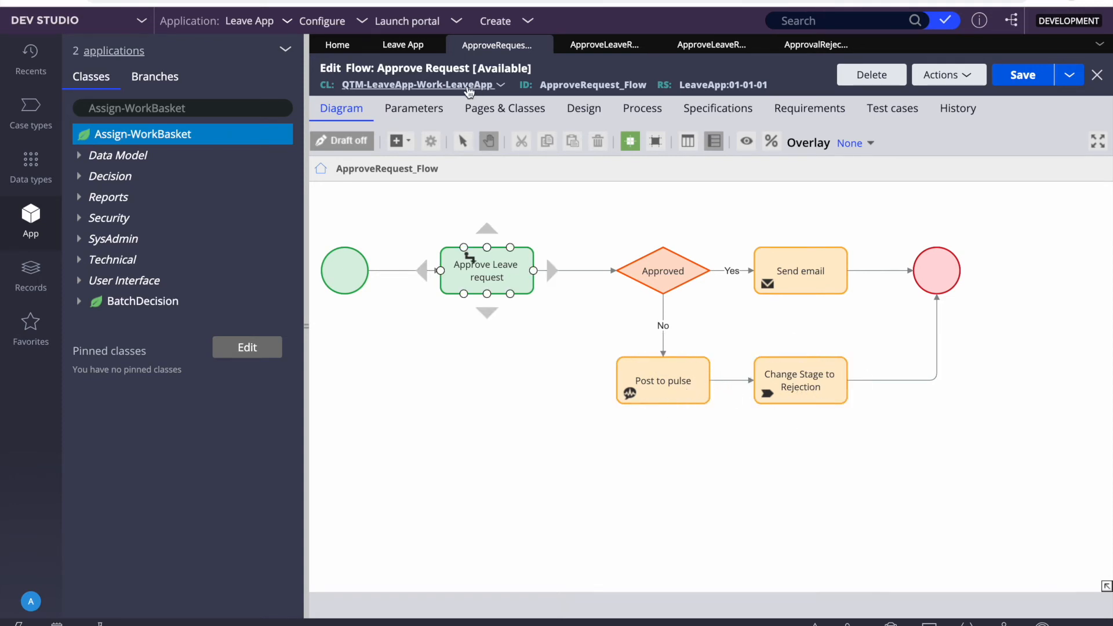
Step: Refresh the Leave App case type via Actions > Refresh to show the new Send email steps
{"action": "left_click", "coordinate": [402, 45]}
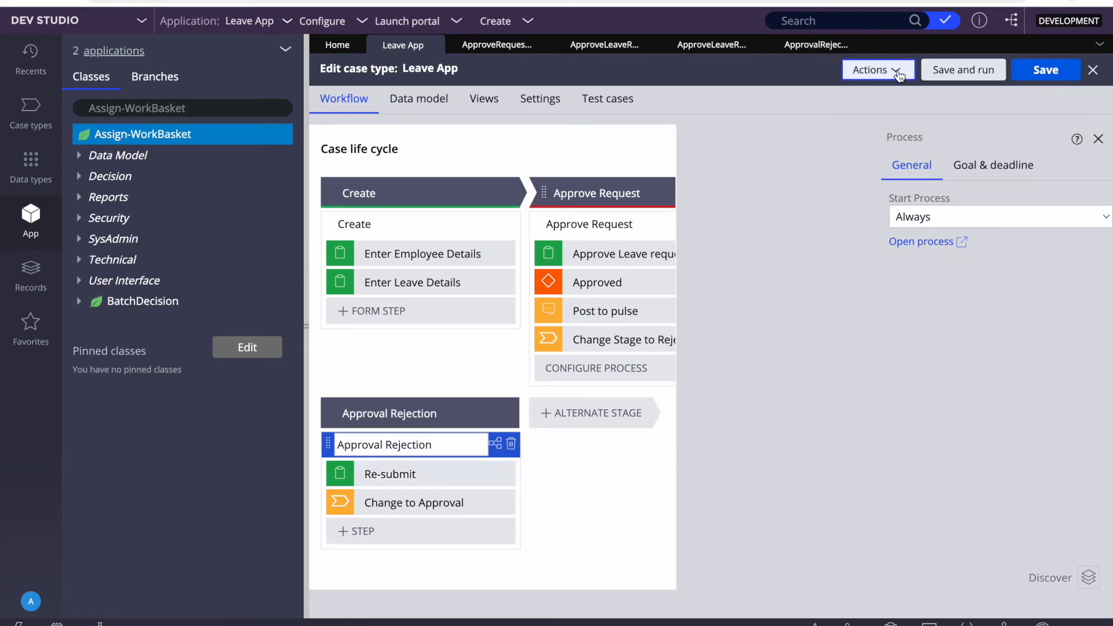
{"action": "left_click", "coordinate": [875, 69]}
{"action": "left_click", "coordinate": [827, 134]}
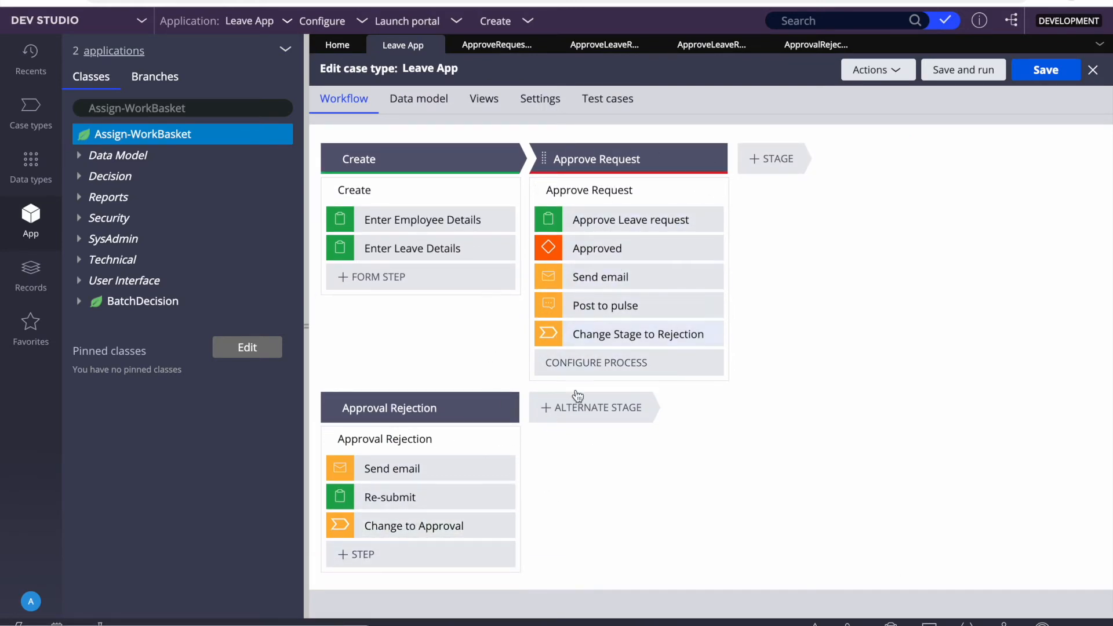
{"action": "scroll", "coordinate": [554, 408], "scroll_direction": "up", "scroll_amount": 1}
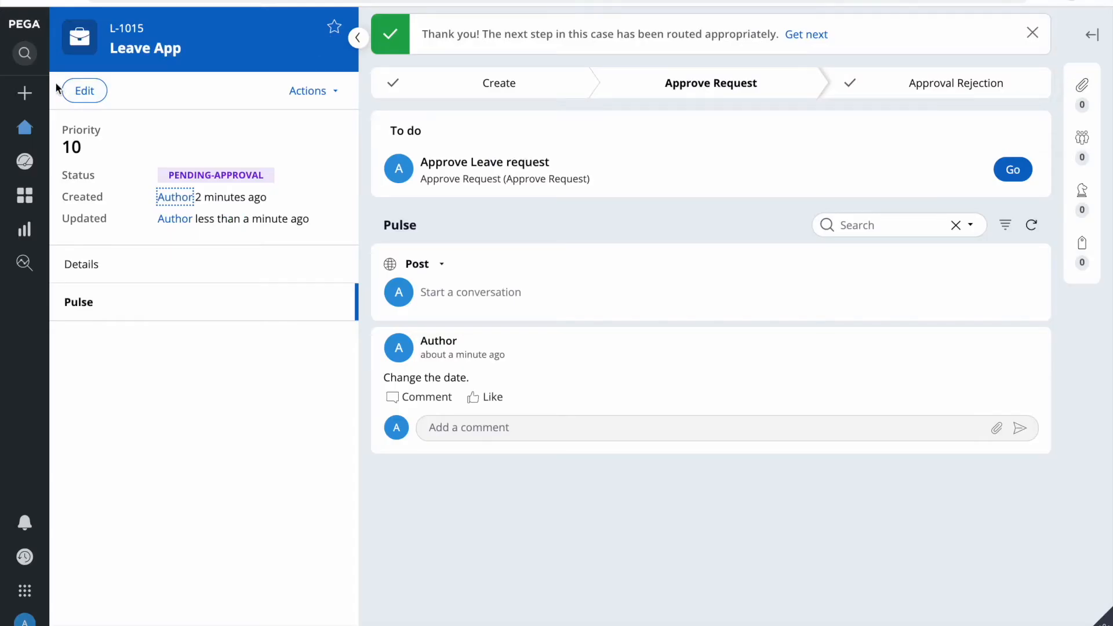
Step: Start a new Leave App case with the employee's first name, last name and department BPM
{"action": "left_click", "coordinate": [24, 92]}
{"action": "left_click", "coordinate": [72, 118]}
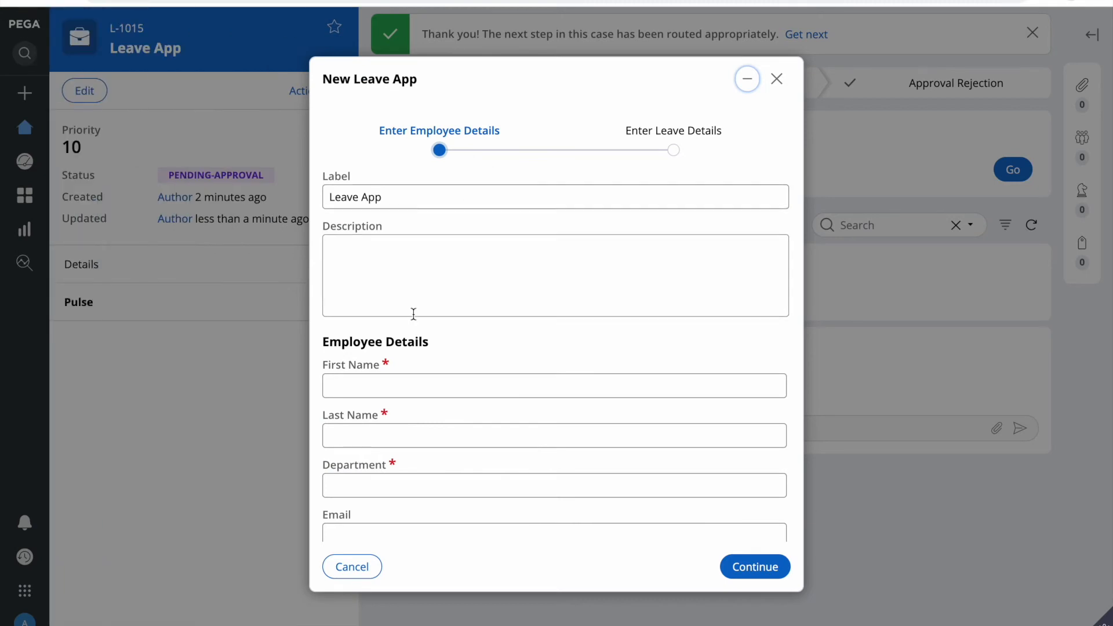
{"action": "scroll", "coordinate": [412, 311], "scroll_direction": "down", "scroll_amount": 2}
{"action": "left_click", "coordinate": [366, 296]}
{"action": "type", "text": "Lalit"}
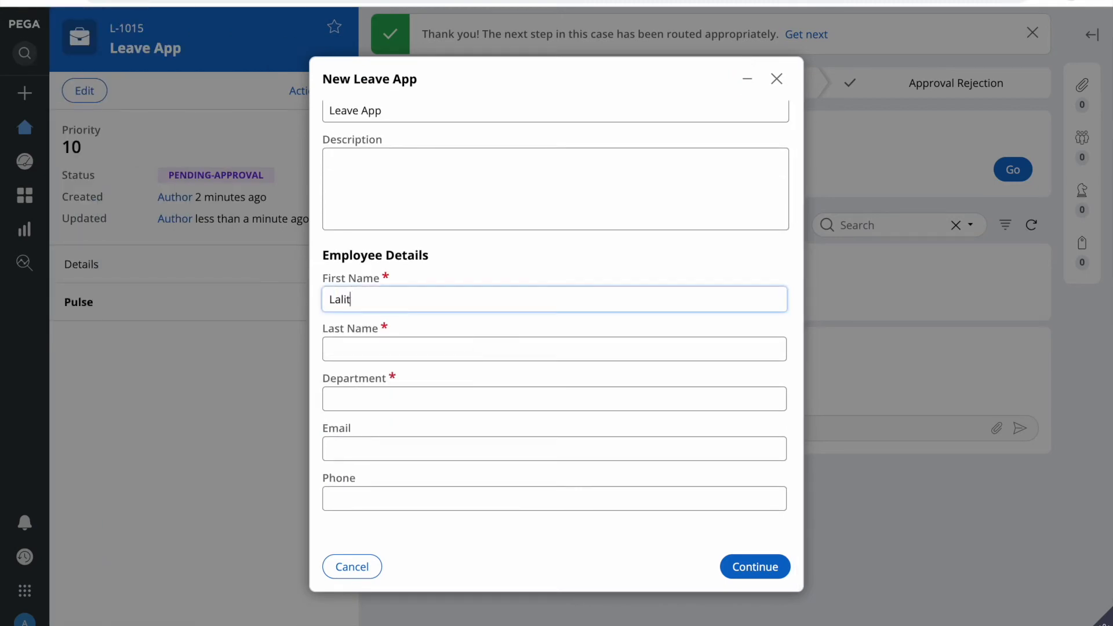
{"action": "key", "text": "Tab"}
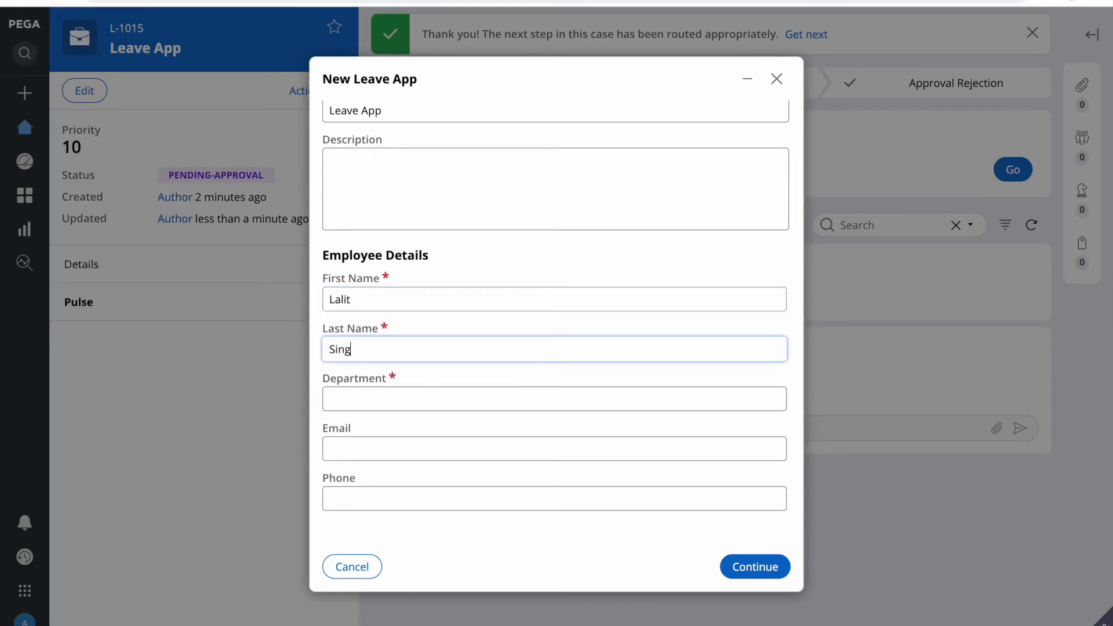
{"action": "left_click", "coordinate": [353, 403]}
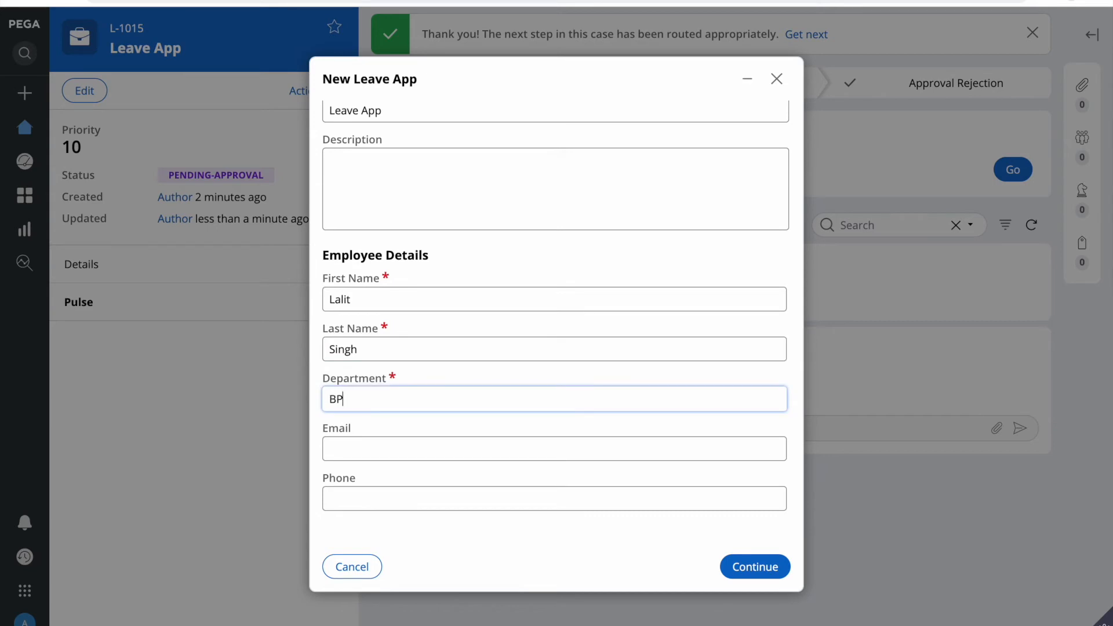
{"action": "type", "text": "BPM"}
{"action": "left_click", "coordinate": [754, 566]}
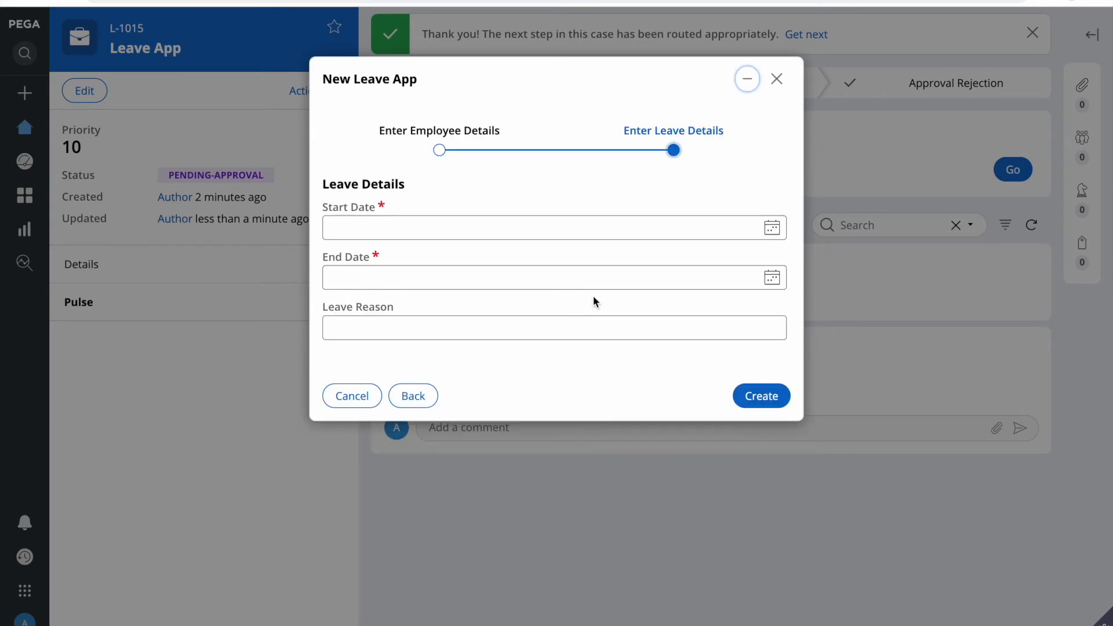
Step: Set leave dates 5/20/2022 to 5/27/2022, create the request and return home
{"action": "left_click", "coordinate": [771, 227]}
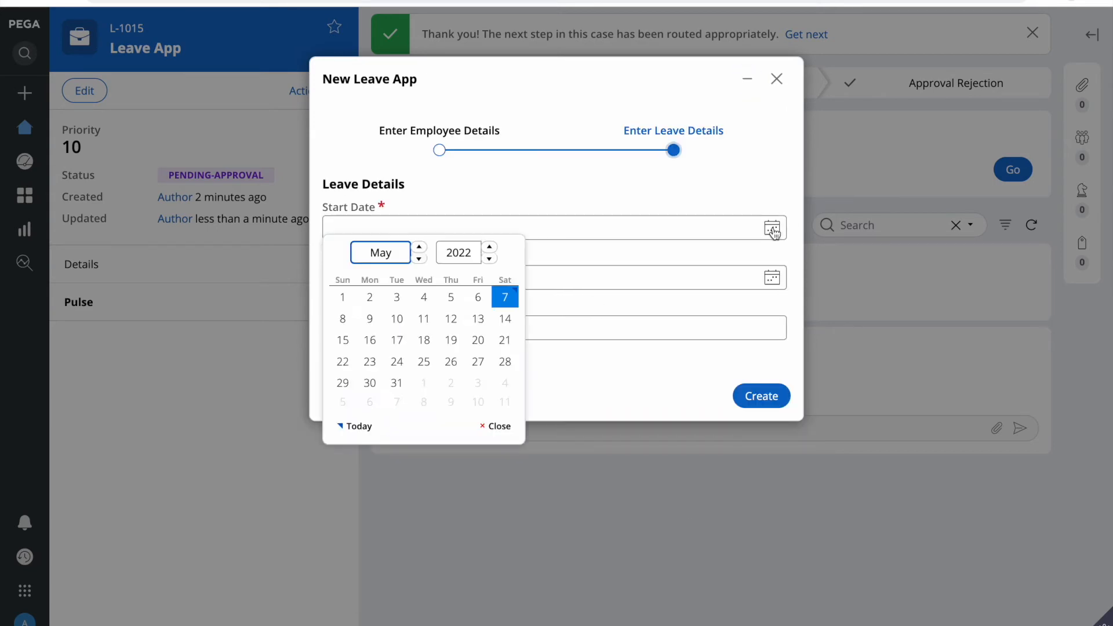
{"action": "left_click", "coordinate": [479, 338]}
{"action": "left_click", "coordinate": [770, 280]}
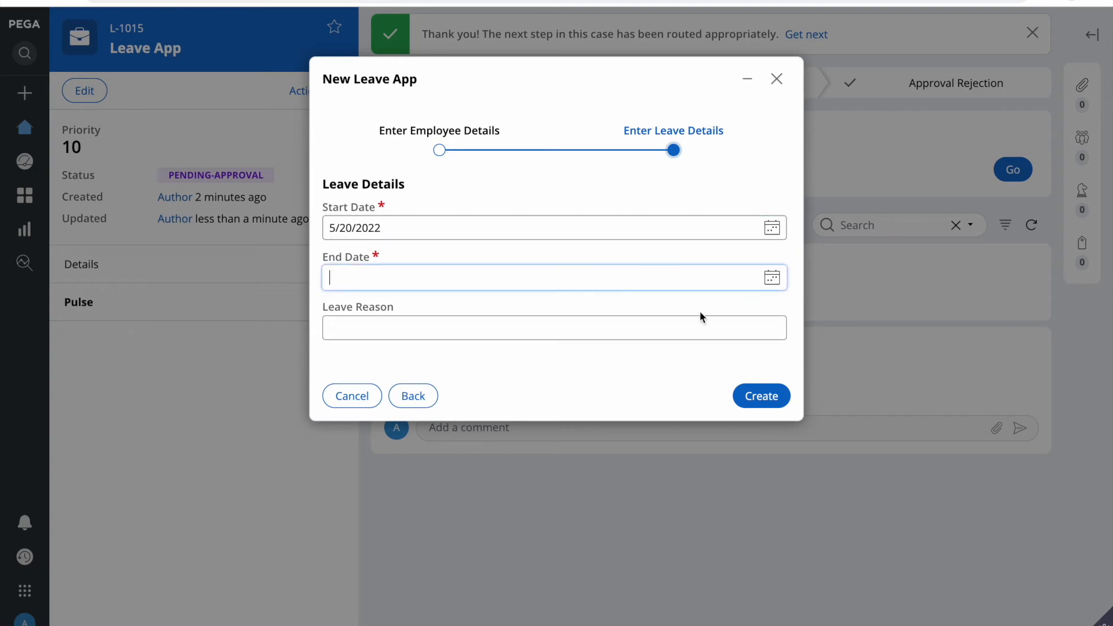
{"action": "left_click", "coordinate": [771, 278]}
{"action": "left_click", "coordinate": [478, 417]}
{"action": "left_click", "coordinate": [759, 405]}
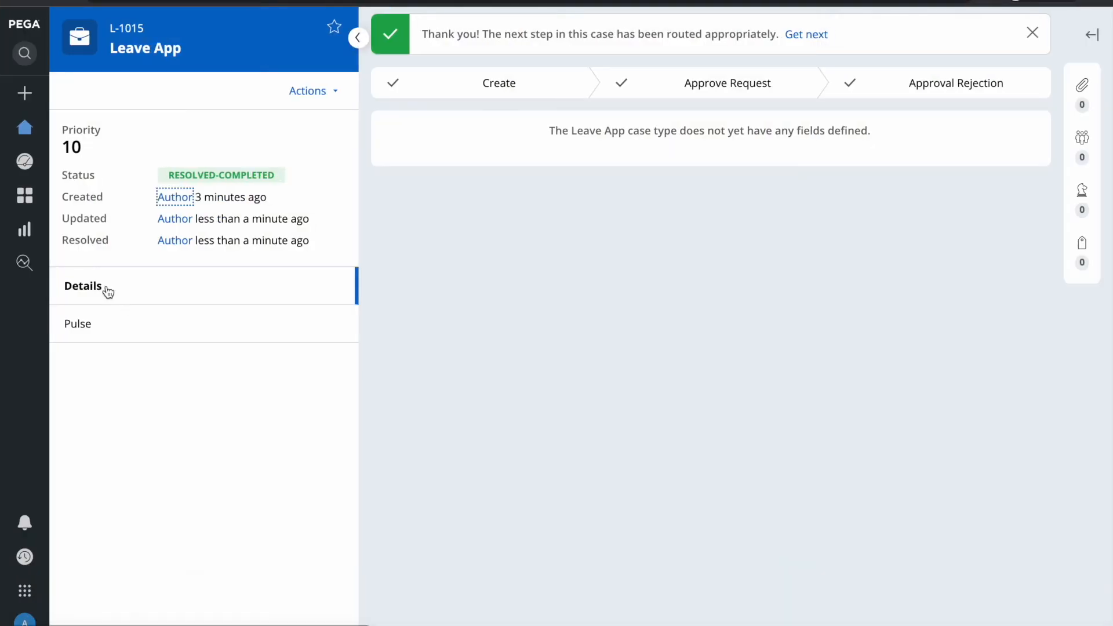
{"action": "left_click", "coordinate": [24, 127]}
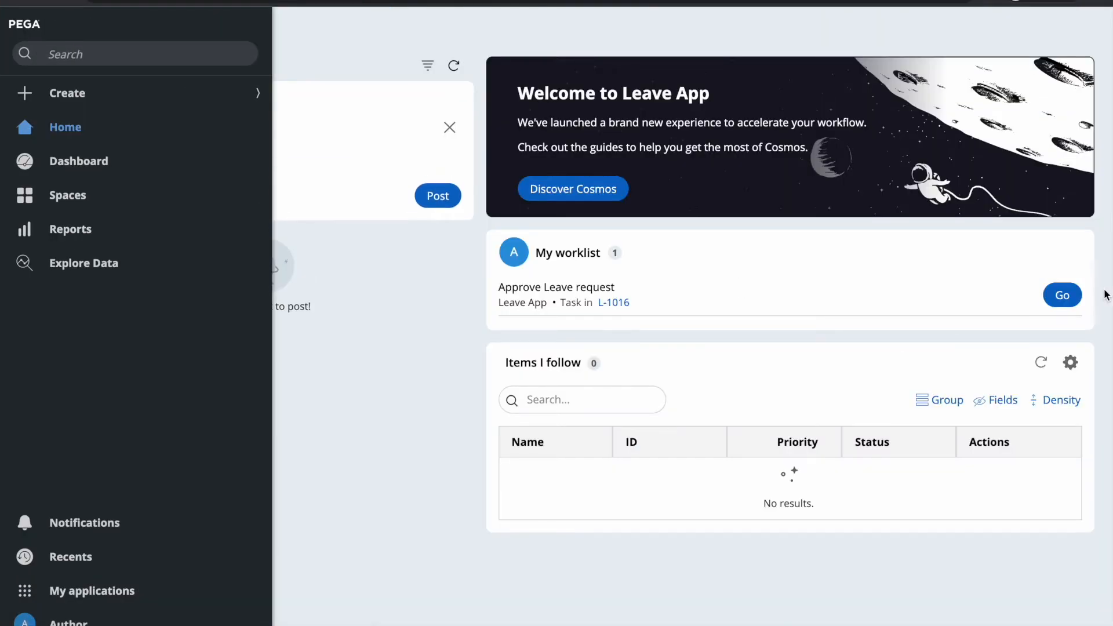
Step: Approve leave case L-1016 from My worklist
{"action": "left_click", "coordinate": [1061, 294]}
{"action": "left_click", "coordinate": [392, 138]}
{"action": "left_click", "coordinate": [1004, 185]}
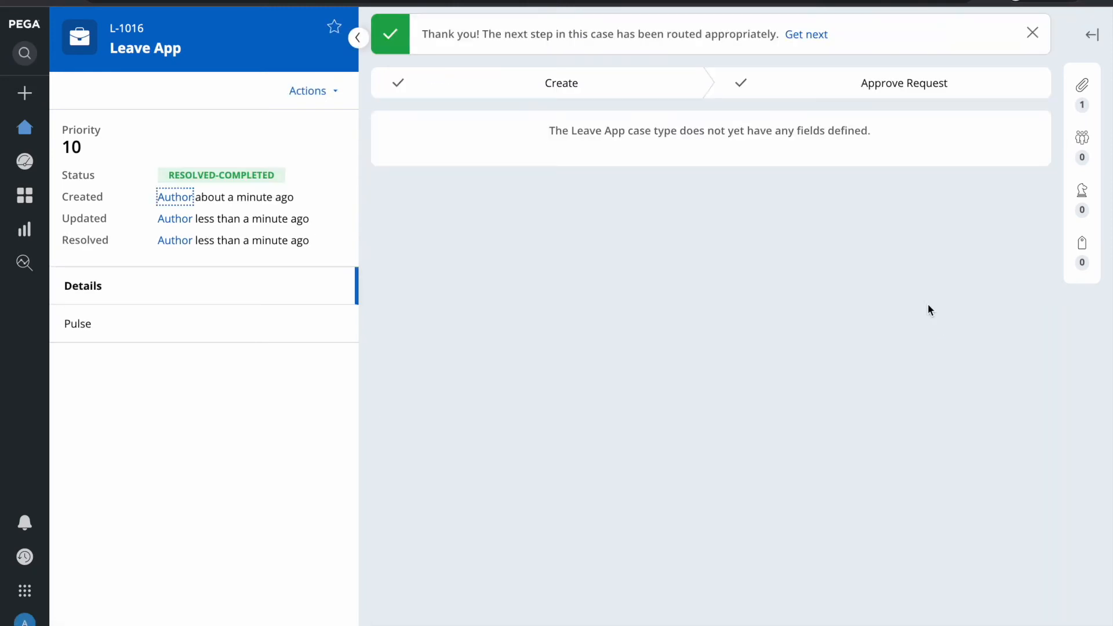
Step: Allow the site's pop-ups and open the 'Your Leave request is approved' email from the utility panel
{"action": "left_click", "coordinate": [1092, 34]}
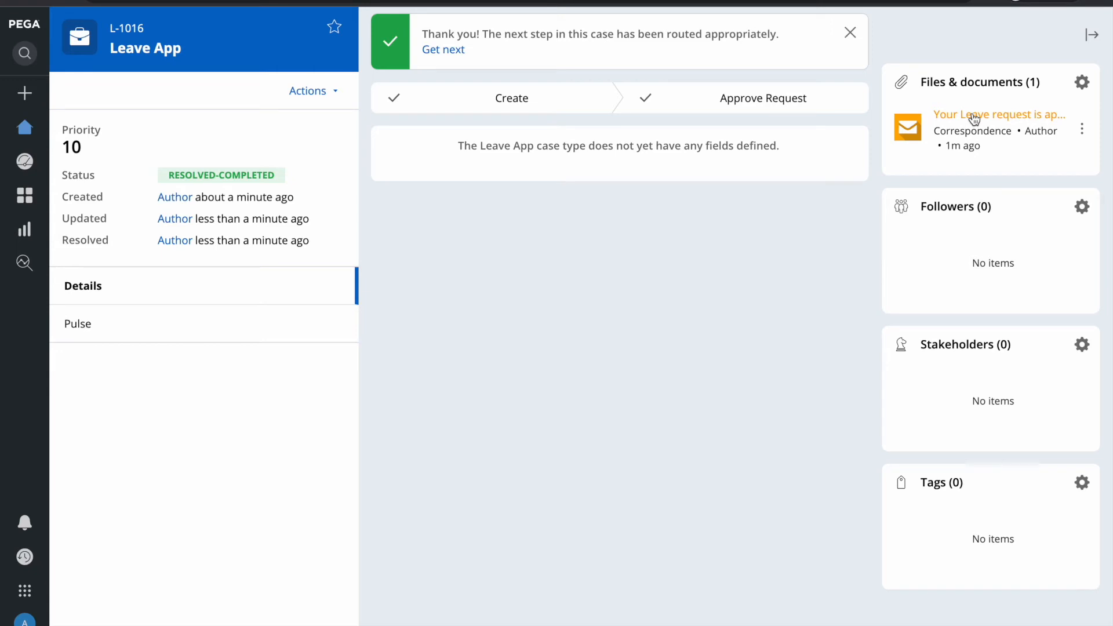
{"action": "left_click", "coordinate": [882, 2]}
{"action": "left_click", "coordinate": [771, 83]}
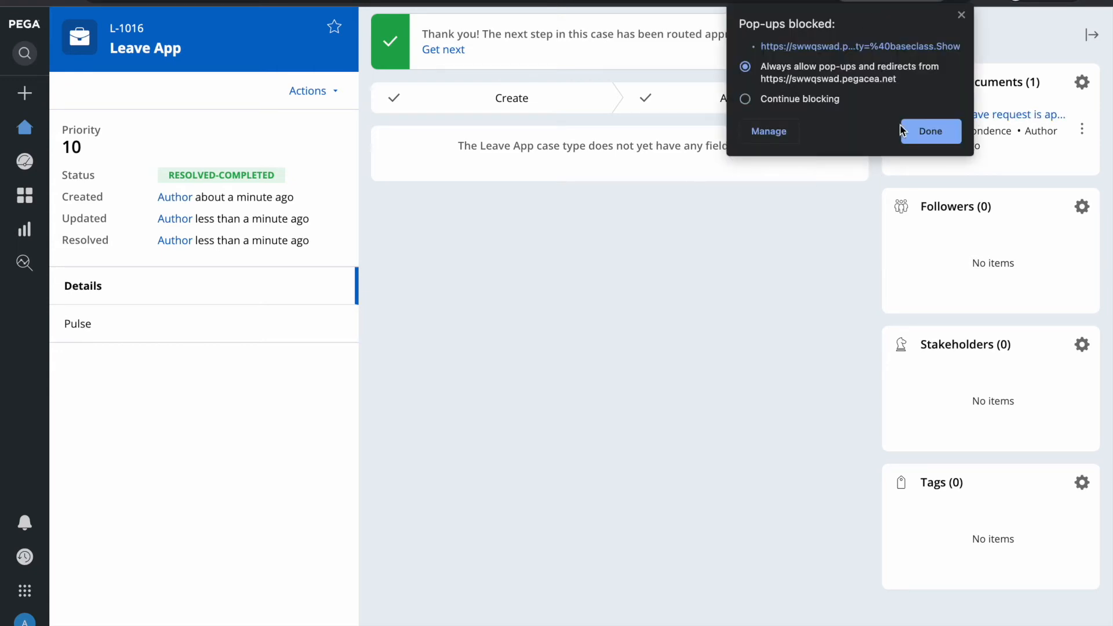
{"action": "left_click", "coordinate": [939, 131]}
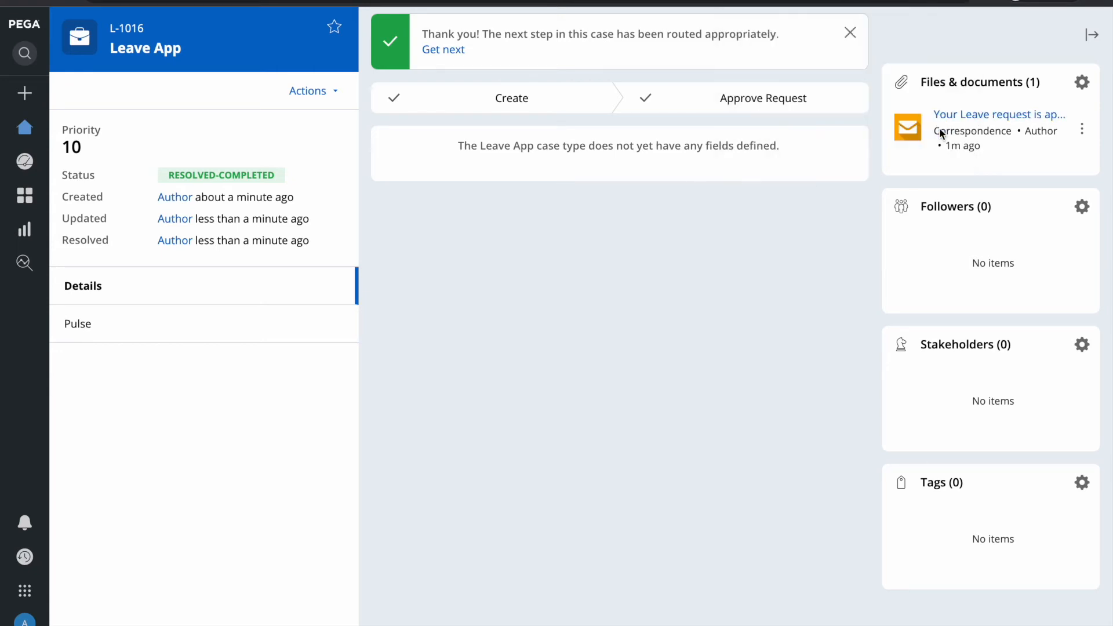
{"action": "left_click", "coordinate": [975, 114]}
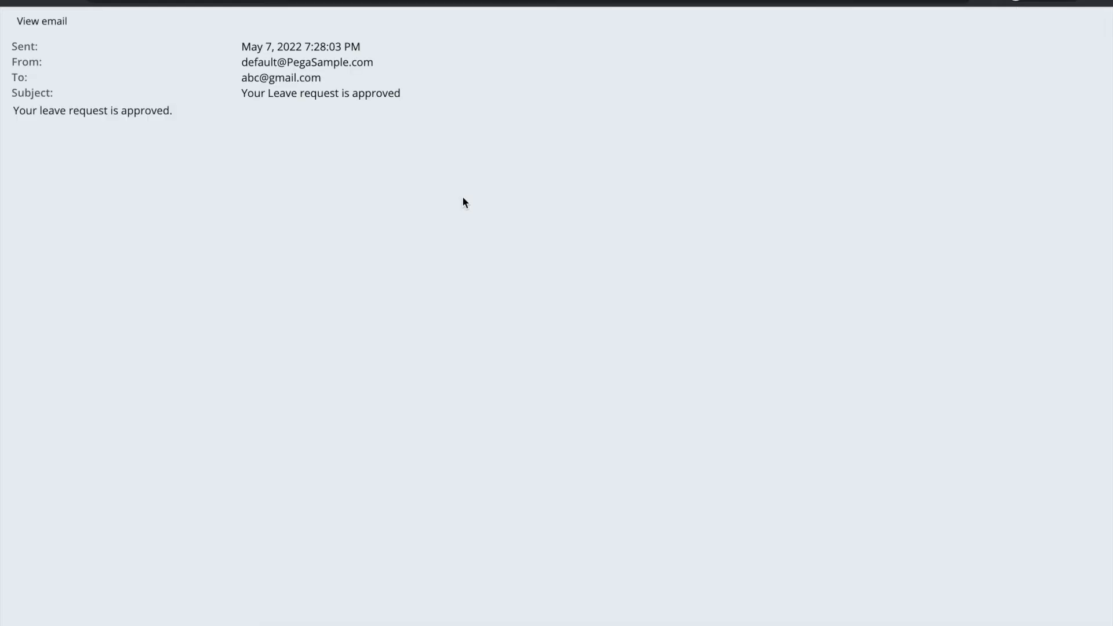
Step: Close the approval email view
{"action": "triple_click", "coordinate": [145, 113]}
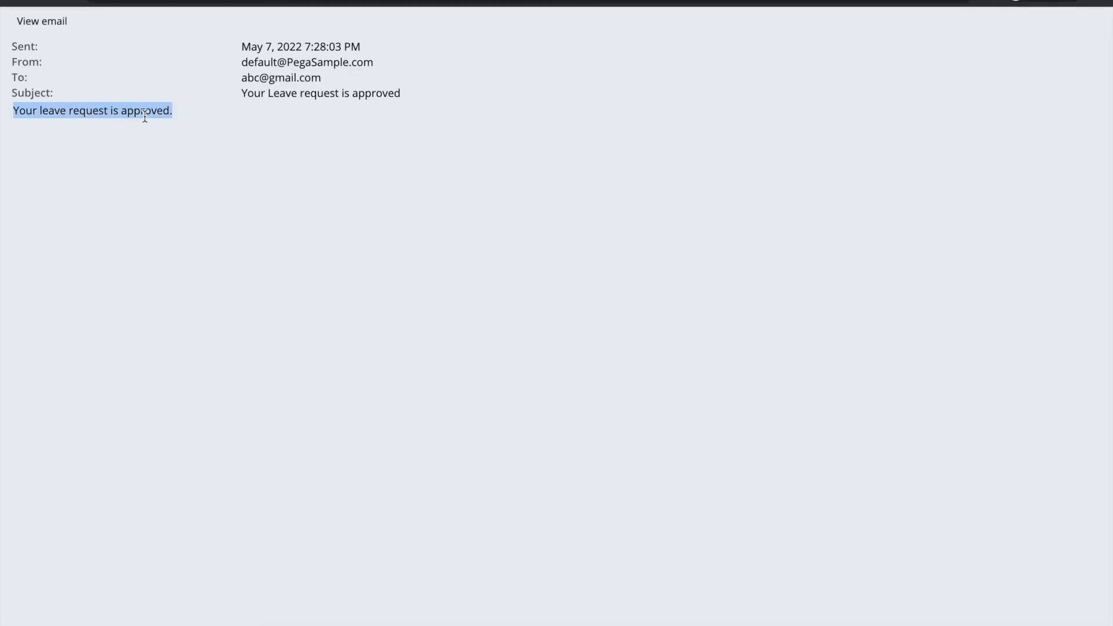
{"action": "left_click", "coordinate": [401, 170]}
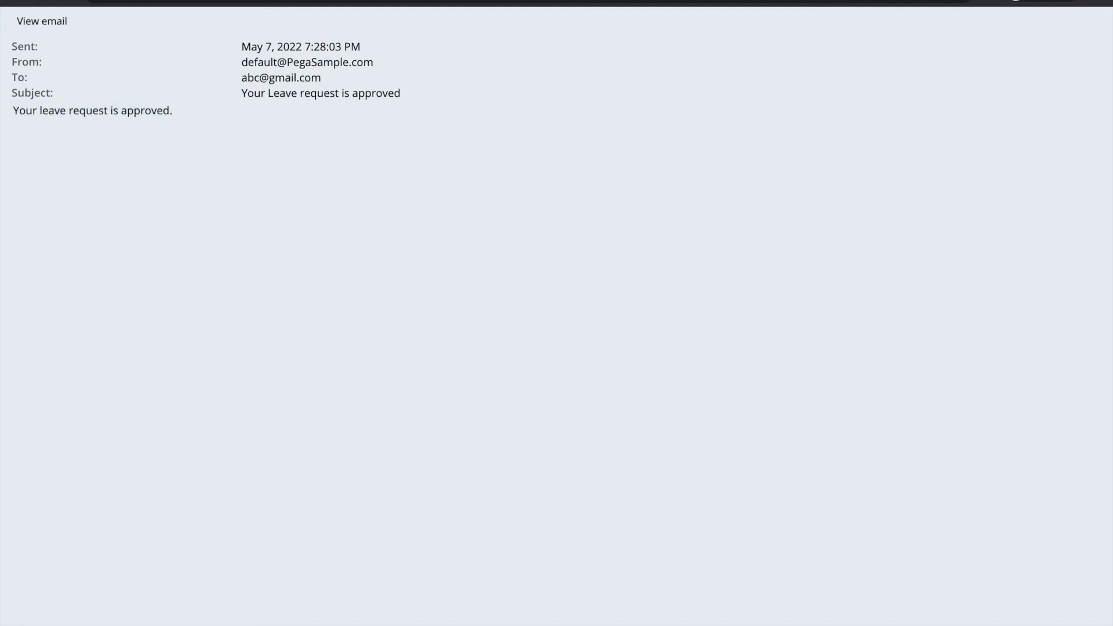
{"action": "key", "text": "super+w"}
Step: Switch back to the browser window with case L-1016 and expand Create
{"action": "key", "text": "F4"}
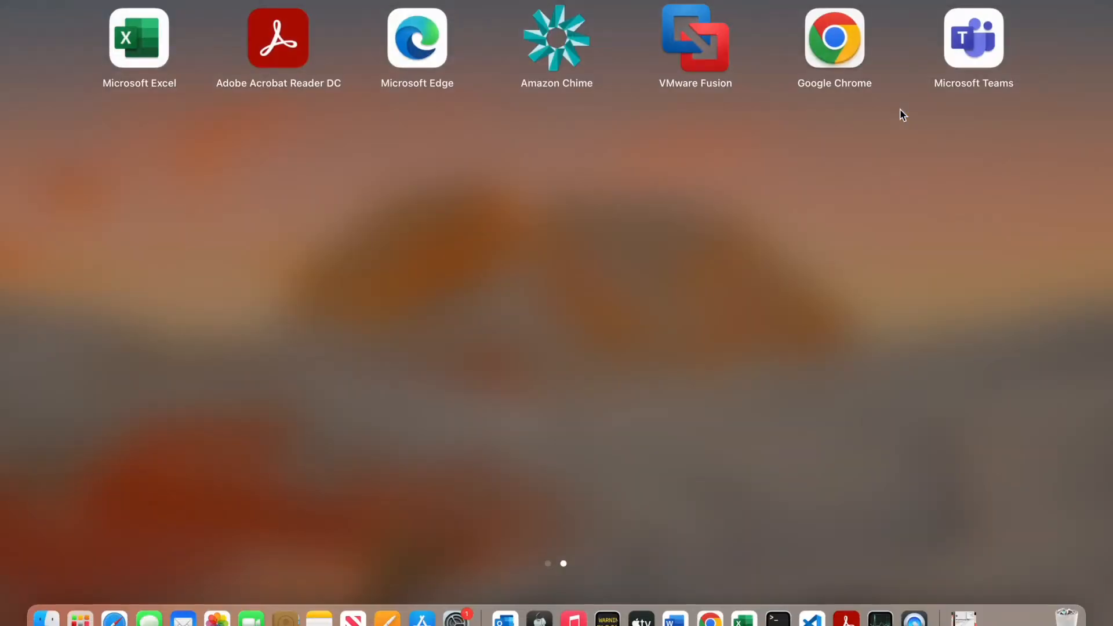
{"action": "left_click", "coordinate": [719, 615]}
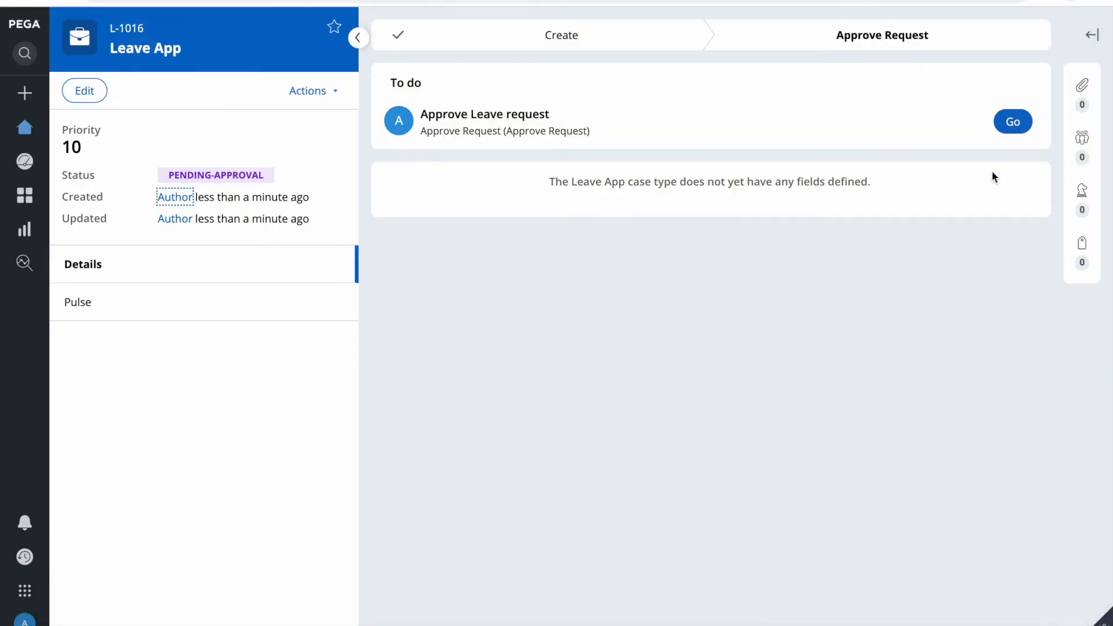
{"action": "key", "text": "F4"}
{"action": "left_click", "coordinate": [720, 618]}
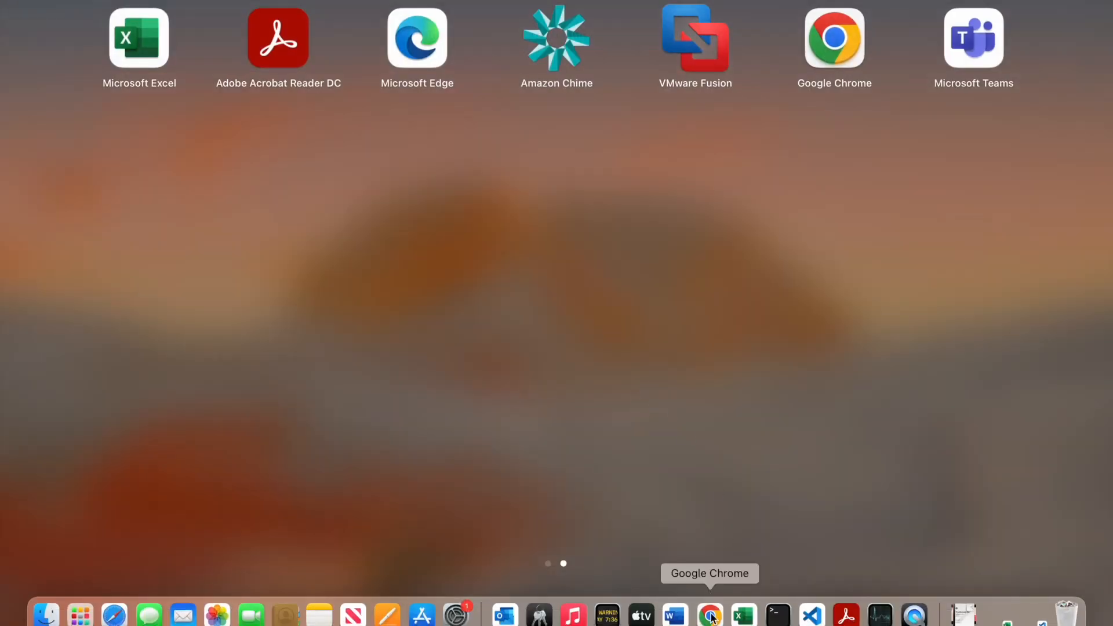
{"action": "left_click", "coordinate": [711, 613]}
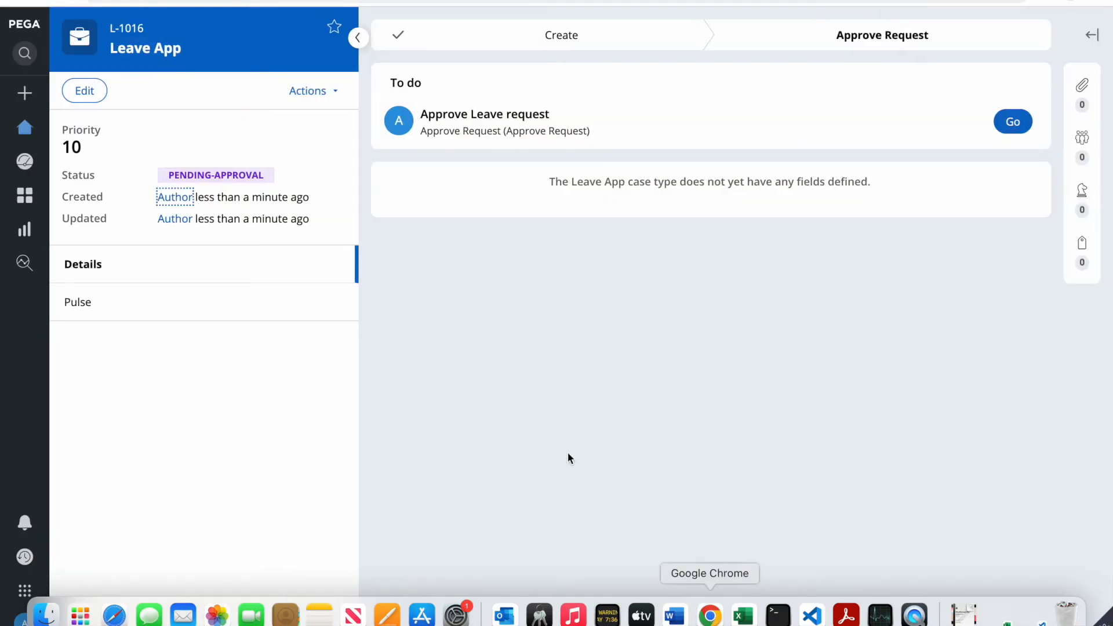
{"action": "left_click", "coordinate": [25, 93]}
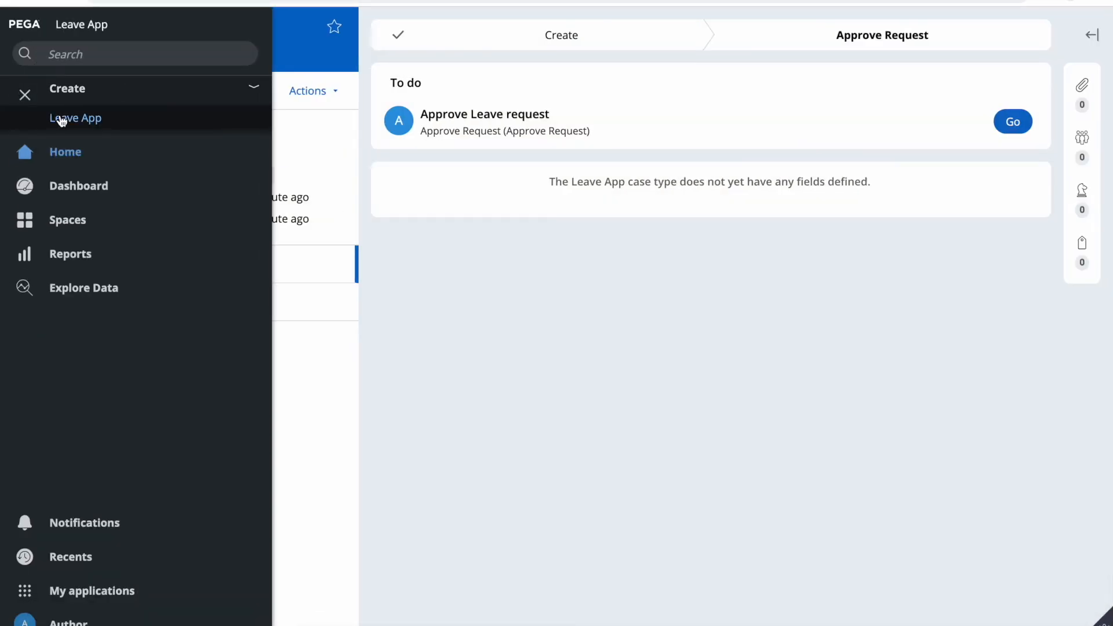
Step: Start a new Leave App case and fill in the employee's details
{"action": "left_click", "coordinate": [72, 116]}
{"action": "left_click", "coordinate": [372, 385]}
{"action": "type", "text": "l"}
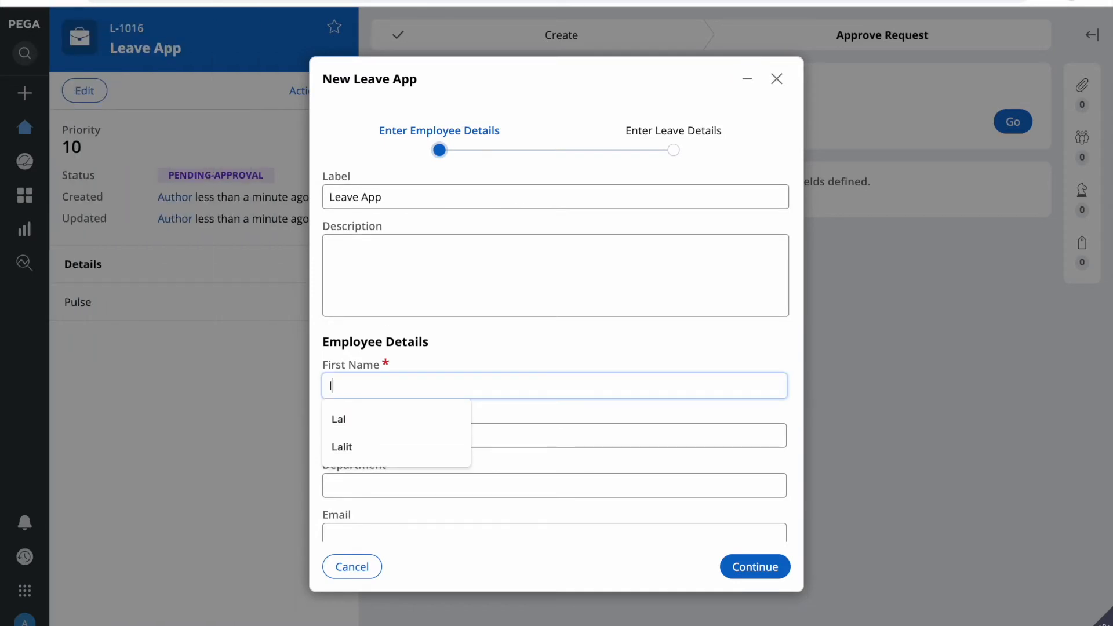
{"action": "type", "text": "ALIT"}
{"action": "left_click", "coordinate": [395, 432]}
{"action": "left_click", "coordinate": [372, 436]}
{"action": "left_click", "coordinate": [383, 490]}
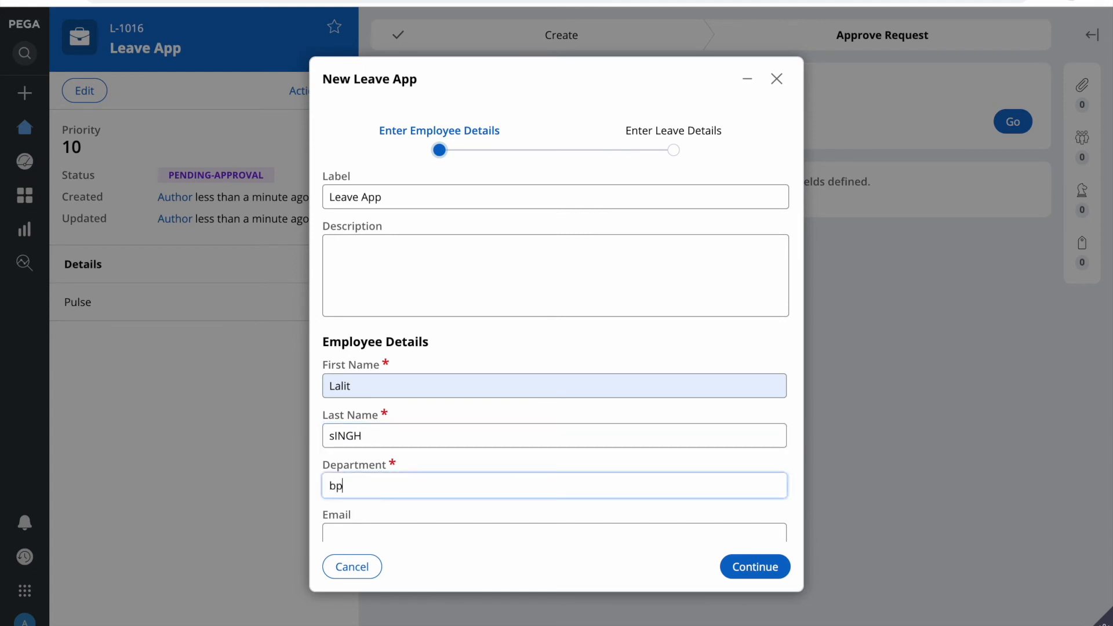
{"action": "scroll", "coordinate": [577, 473], "scroll_direction": "down", "scroll_amount": 2}
{"action": "left_click", "coordinate": [753, 566]}
Step: Set leave dates 5/13/2022 to 5/27/2022, create the request, and check the Create stage steps
{"action": "left_click", "coordinate": [739, 227]}
{"action": "left_click", "coordinate": [772, 227]}
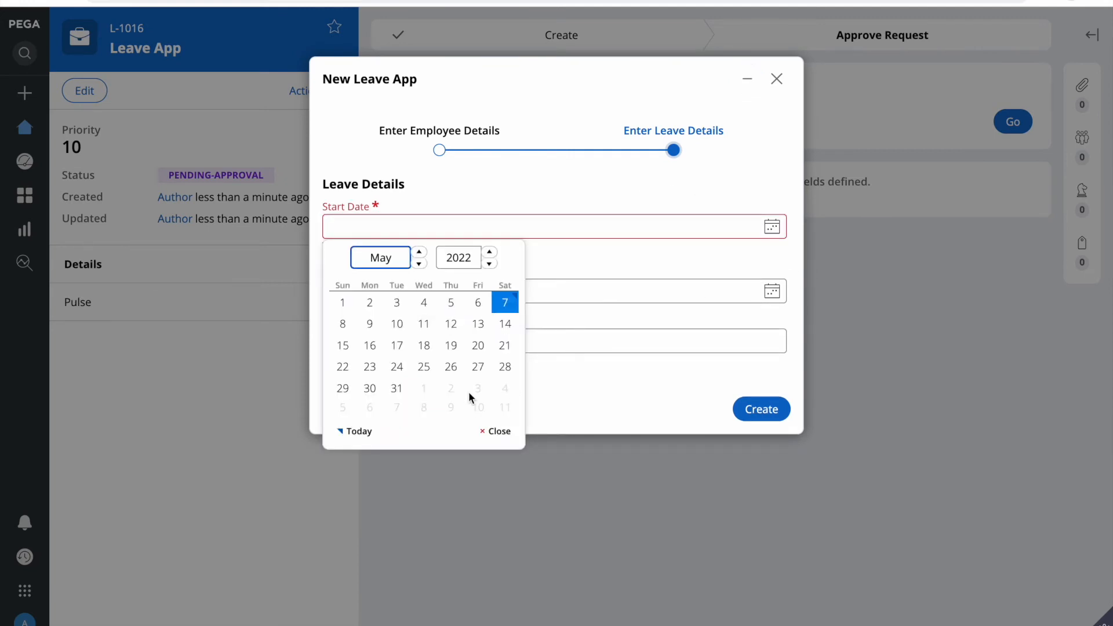
{"action": "left_click", "coordinate": [479, 325]}
{"action": "left_click", "coordinate": [763, 279]}
{"action": "left_click", "coordinate": [772, 284]}
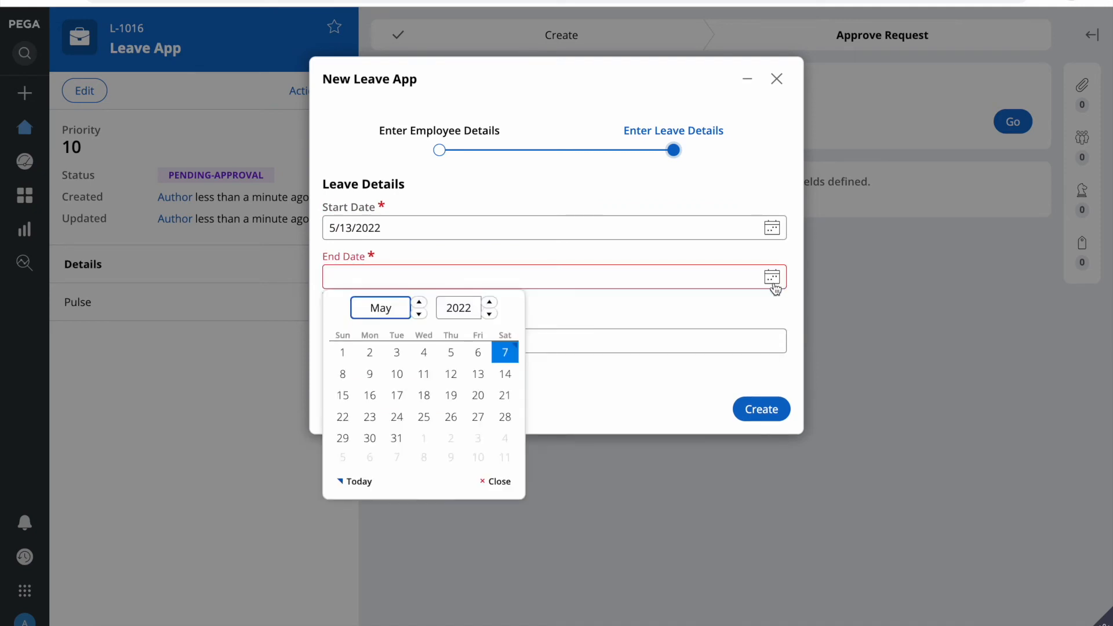
{"action": "left_click", "coordinate": [479, 417]}
{"action": "left_click", "coordinate": [761, 396]}
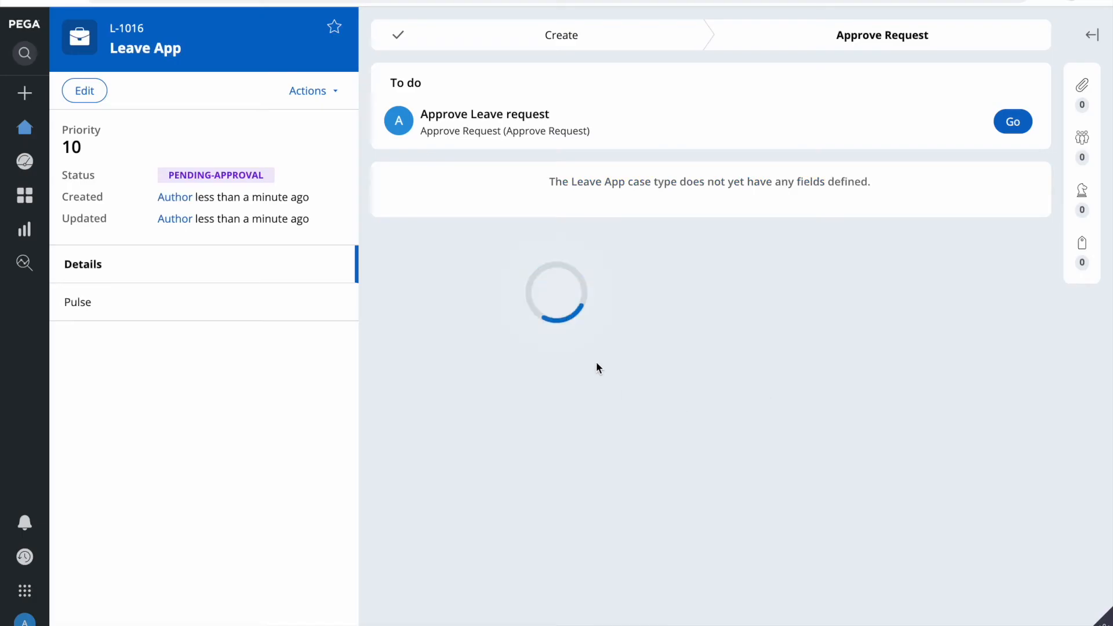
{"action": "left_click", "coordinate": [561, 36]}
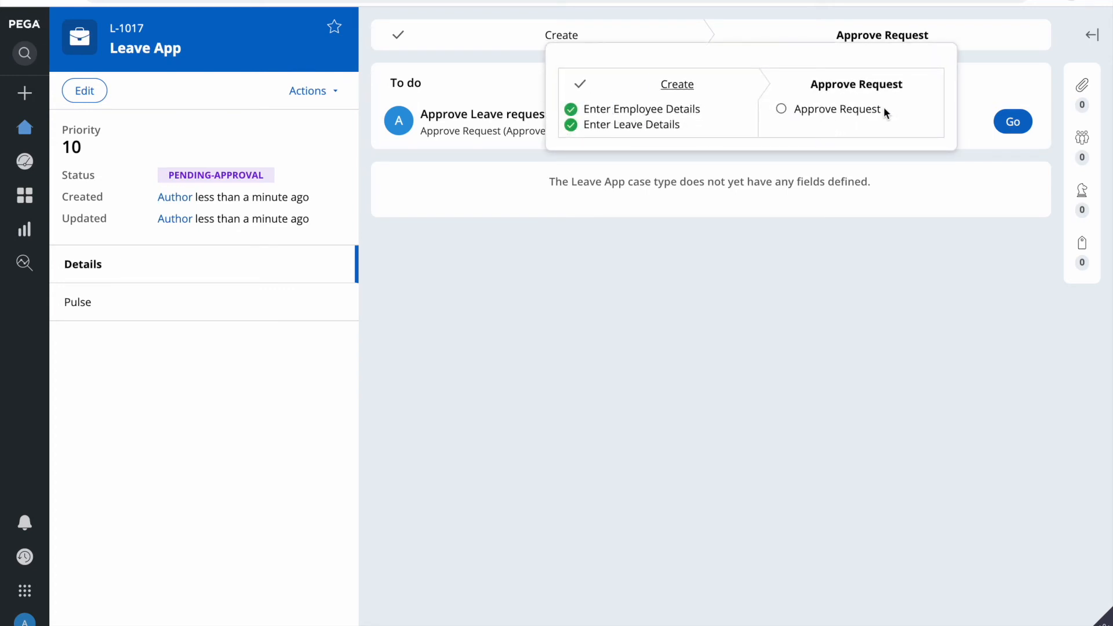
{"action": "left_click", "coordinate": [796, 356]}
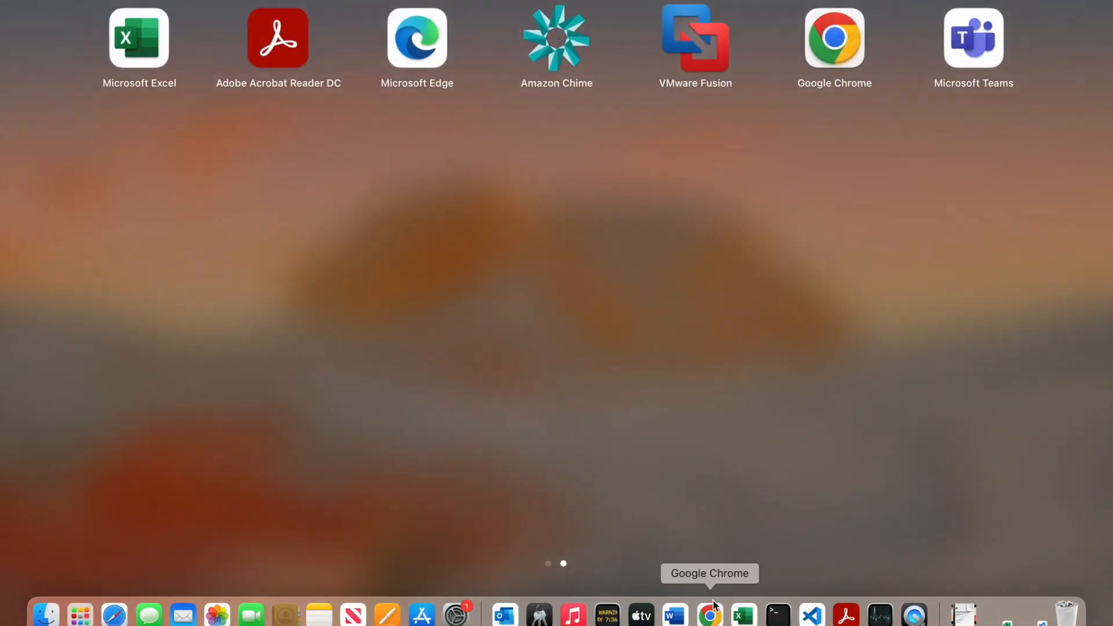
Step: Open L-1017's approval task and reject it with the reason 'Changfe the adftend'
{"action": "left_click", "coordinate": [713, 605]}
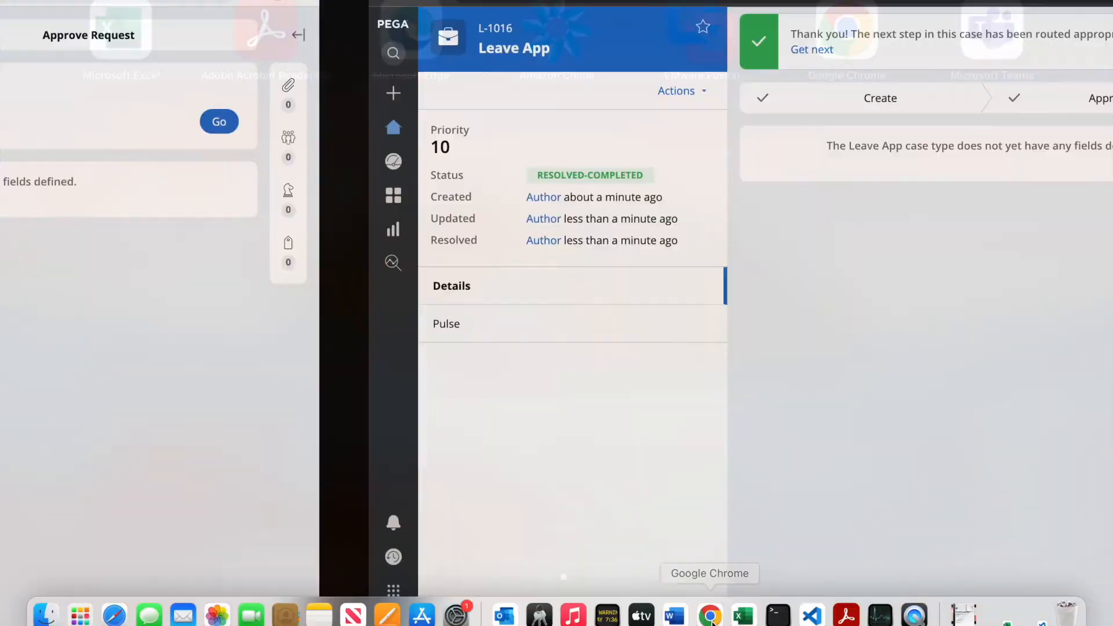
{"action": "left_click", "coordinate": [22, 139]}
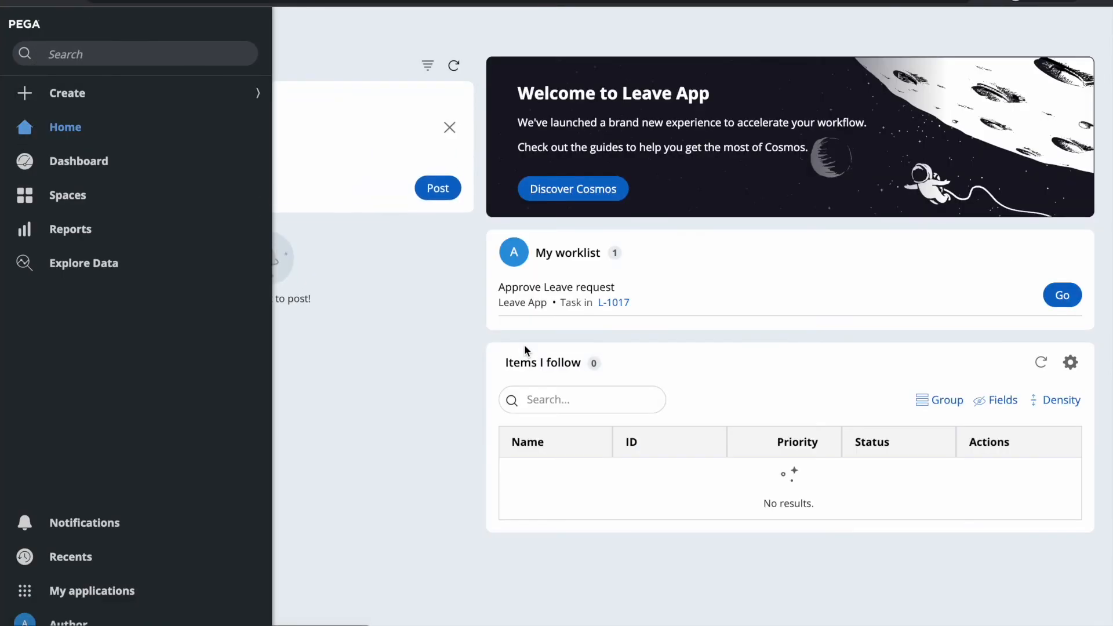
{"action": "left_click", "coordinate": [1062, 295]}
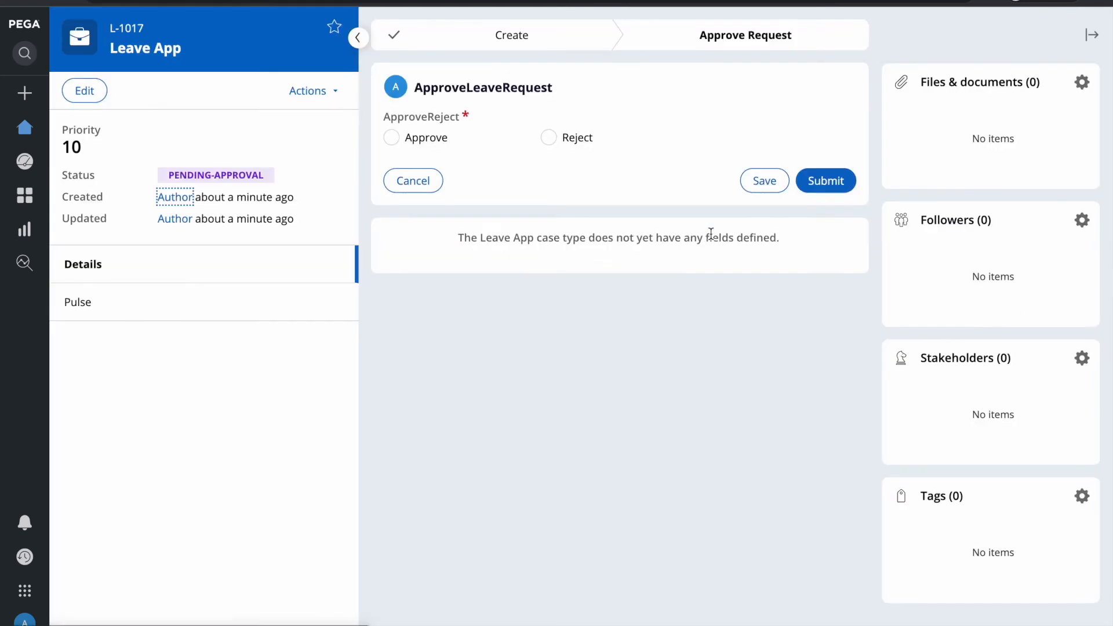
{"action": "left_click", "coordinate": [548, 138]}
{"action": "left_click", "coordinate": [677, 205]}
{"action": "type", "text": "Changfe"}
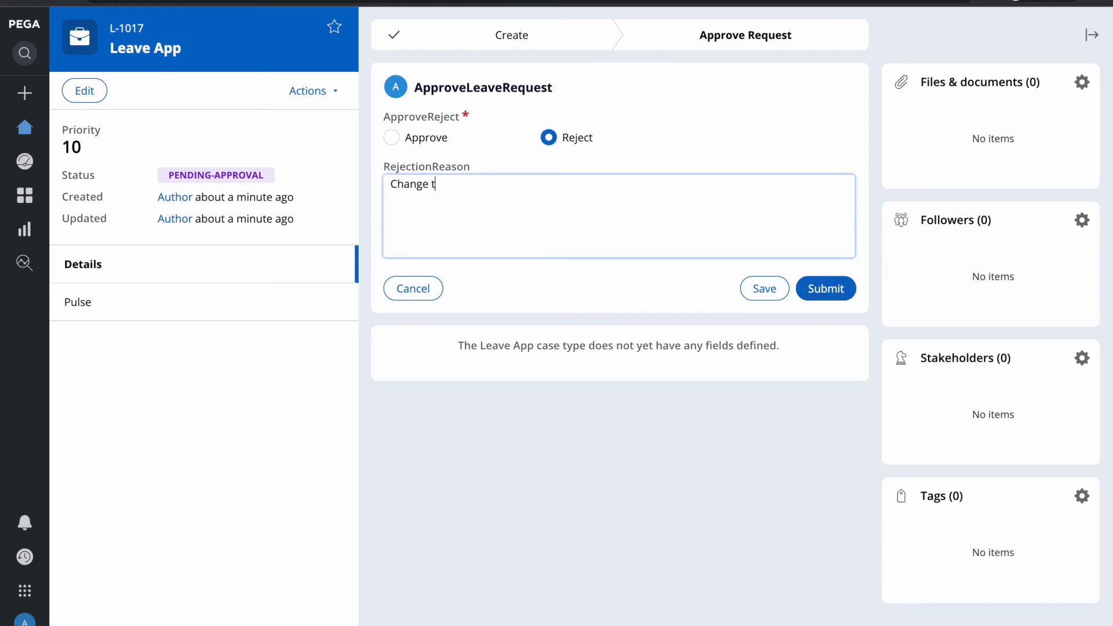
{"action": "type", "text": " the adfte"}
{"action": "type", "text": "nd resubmit."}
{"action": "left_click", "coordinate": [823, 290]}
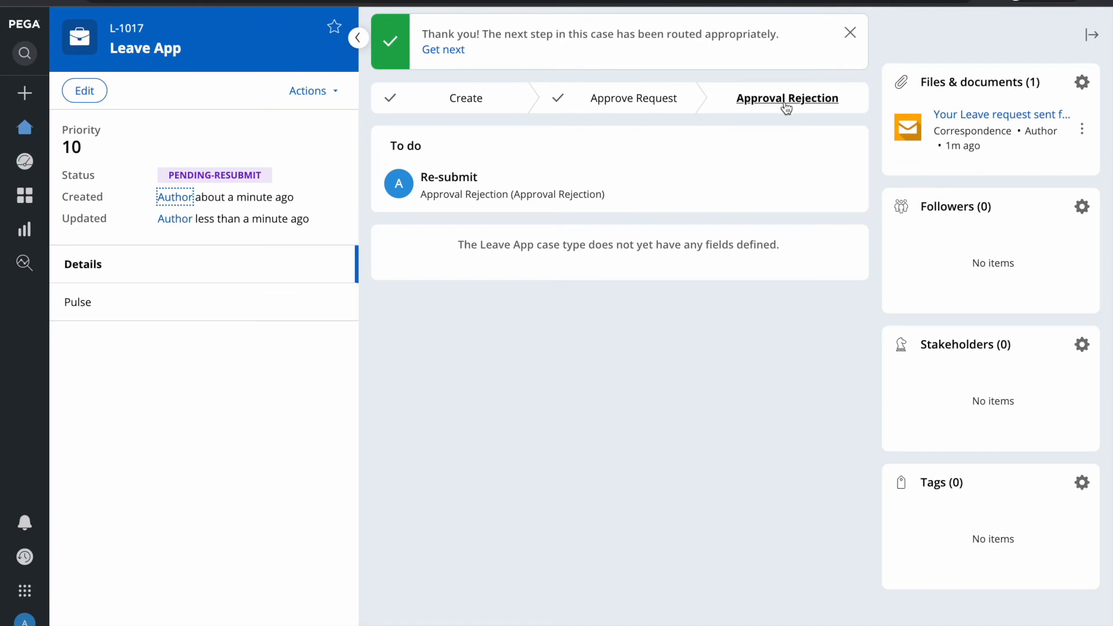
{"action": "left_click", "coordinate": [786, 99]}
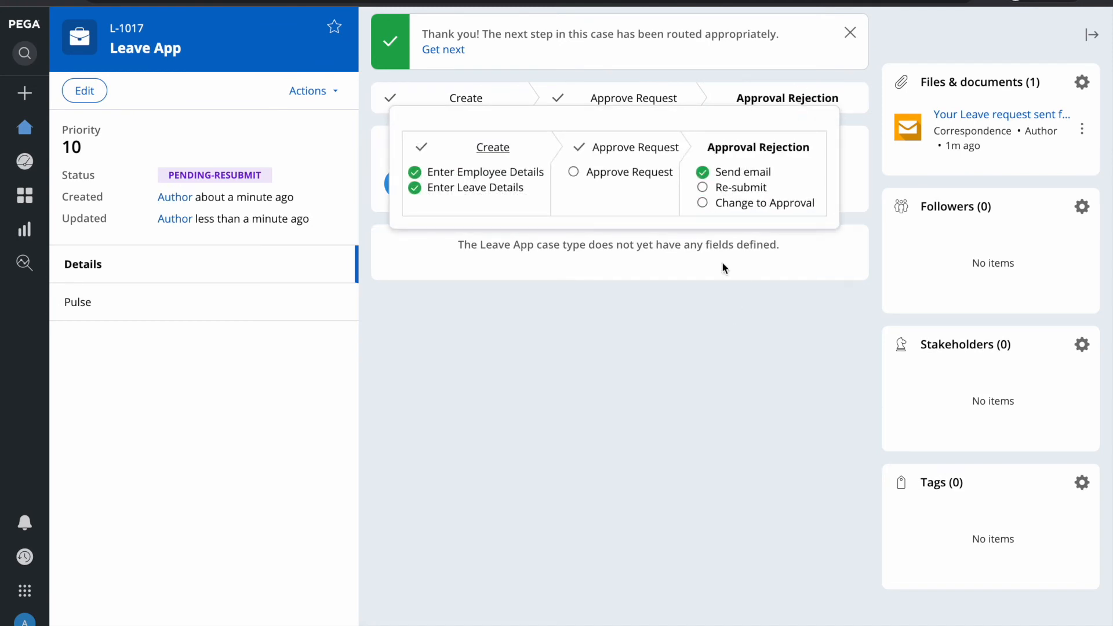
{"action": "left_click", "coordinate": [736, 323]}
{"action": "left_click", "coordinate": [980, 119]}
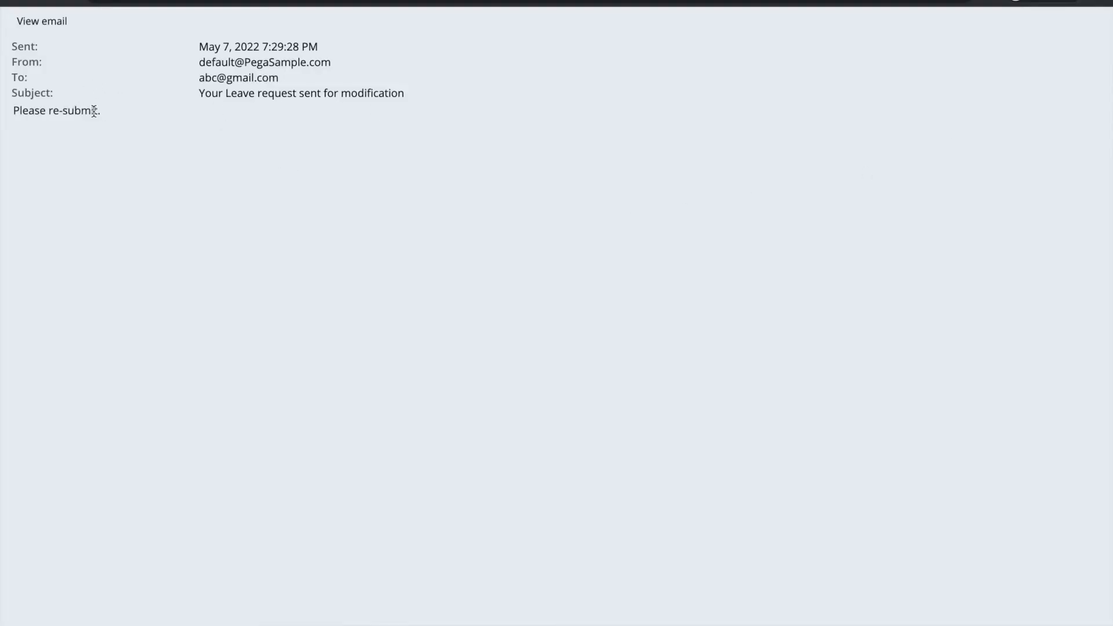
{"action": "triple_click", "coordinate": [82, 116]}
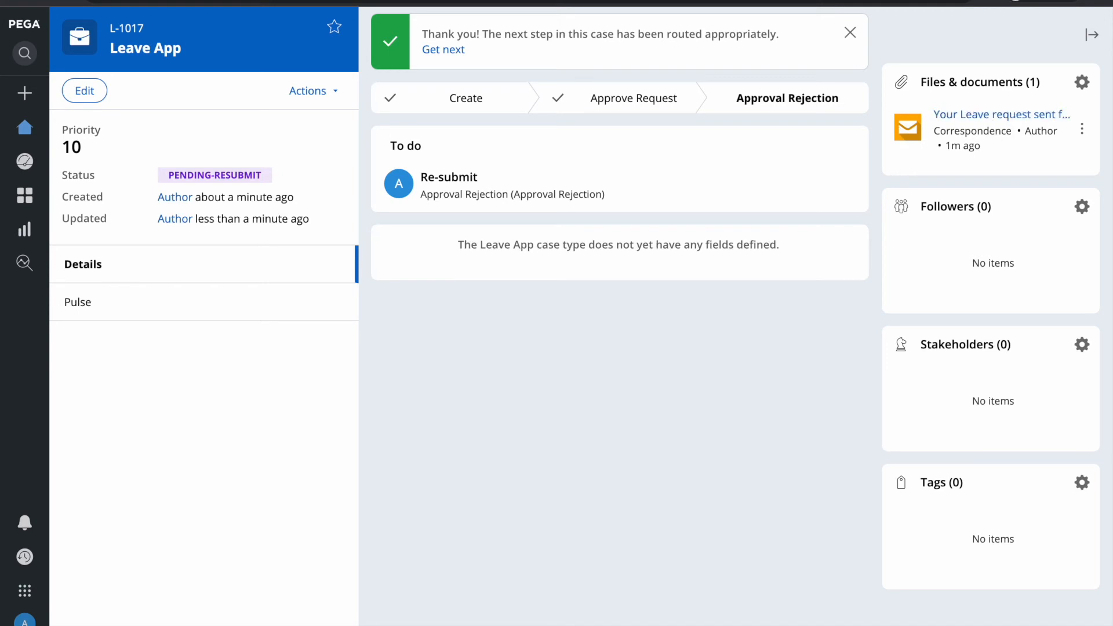
{"action": "key", "text": "F4"}
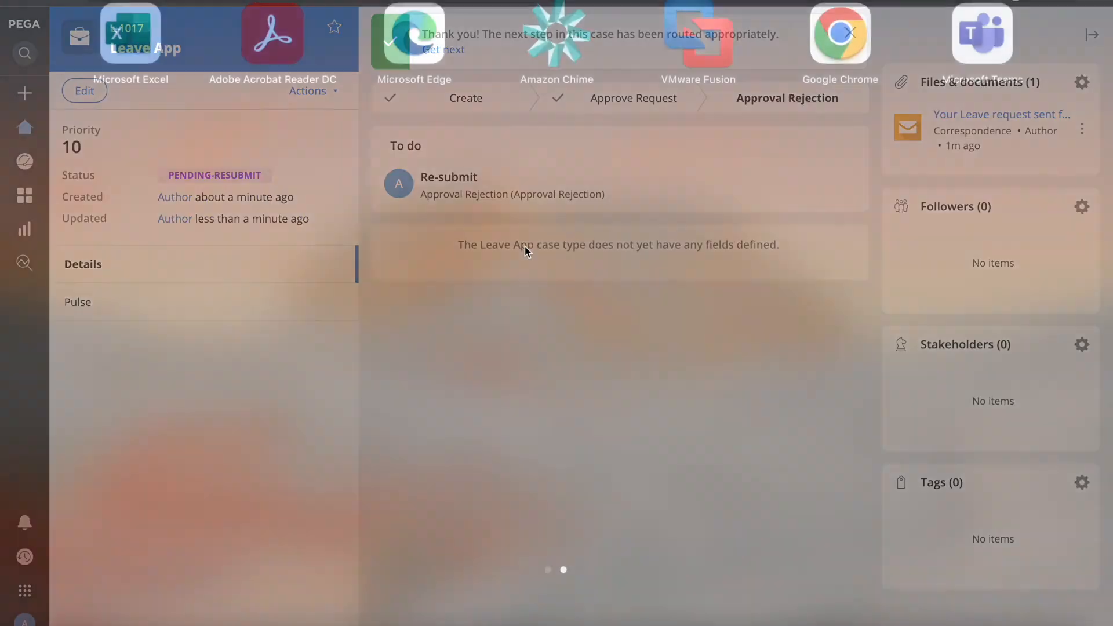
Step: Re-submit leave request L-1017 from its Re-submit task in the worklist
{"action": "left_click", "coordinate": [710, 616]}
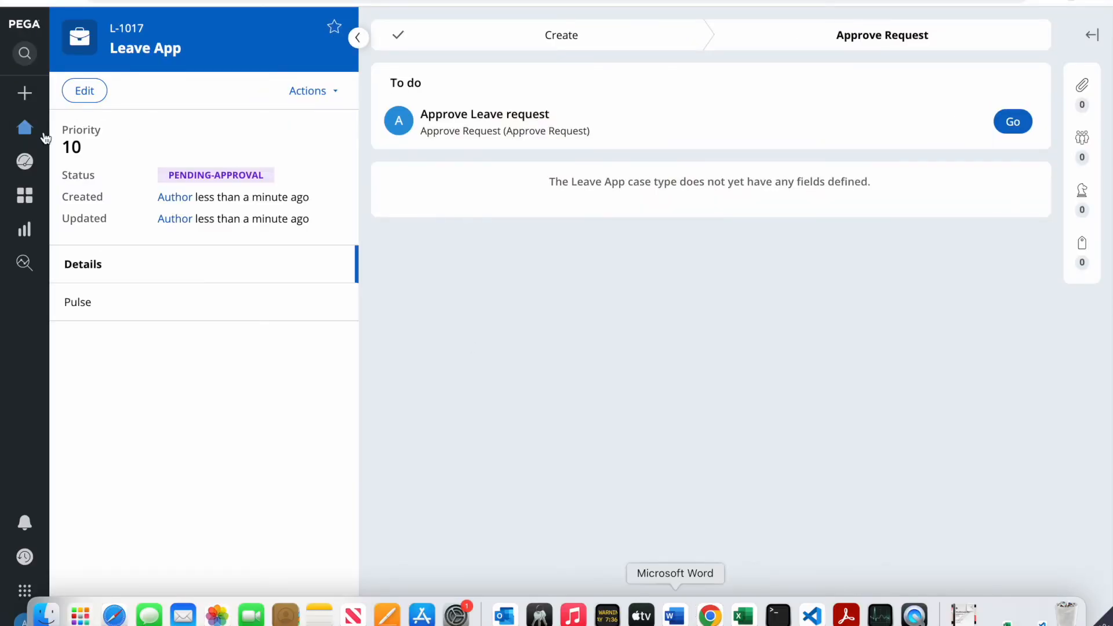
{"action": "left_click", "coordinate": [24, 137]}
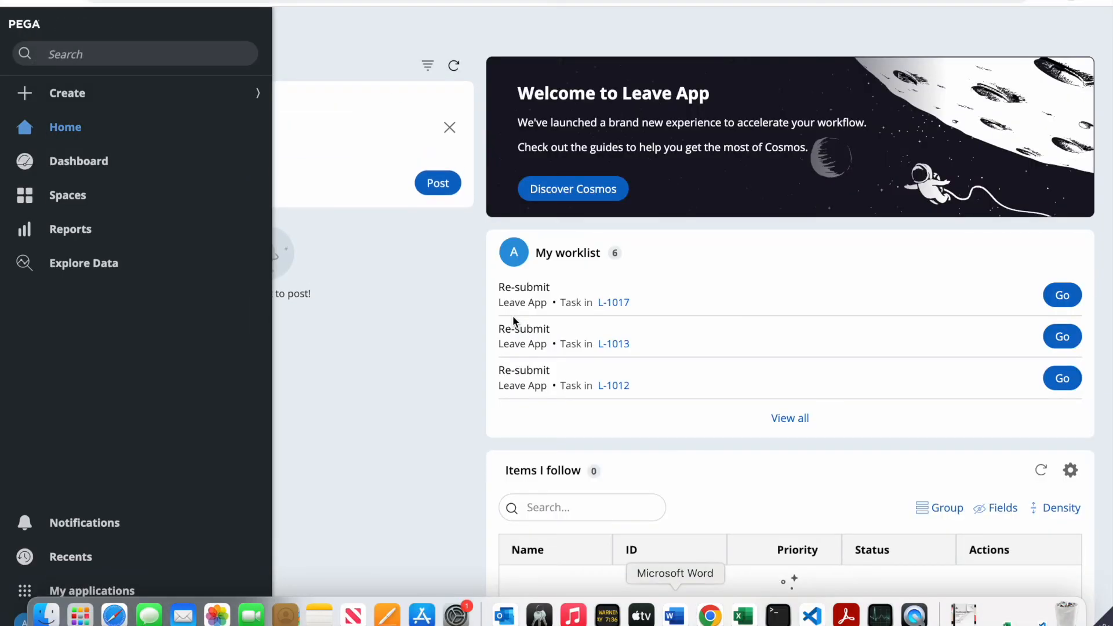
{"action": "left_click", "coordinate": [1062, 296]}
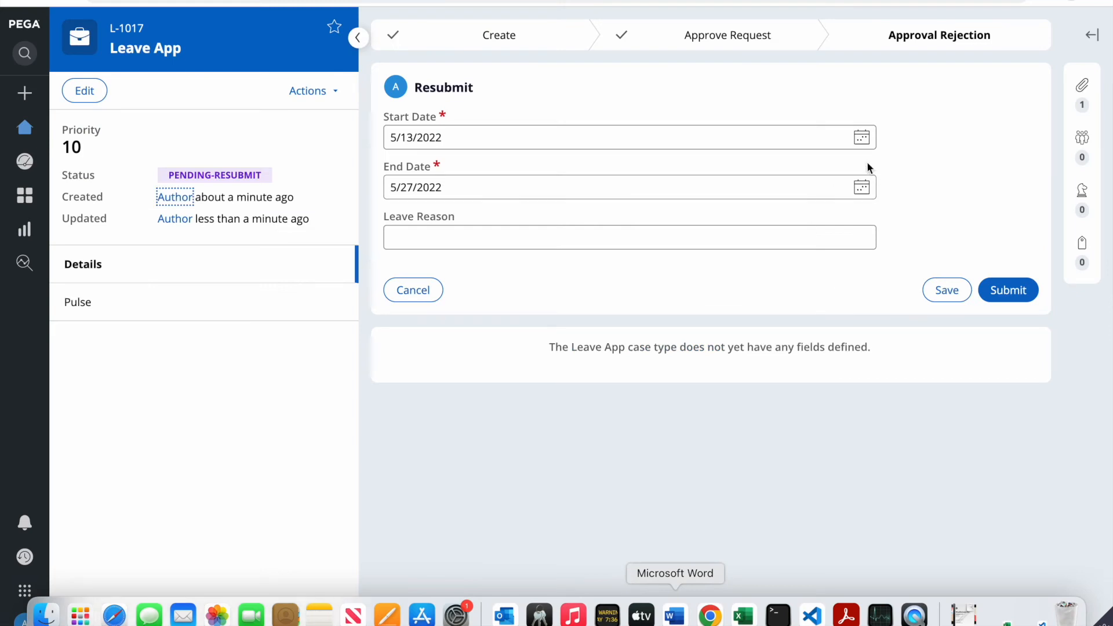
{"action": "left_click", "coordinate": [1007, 297]}
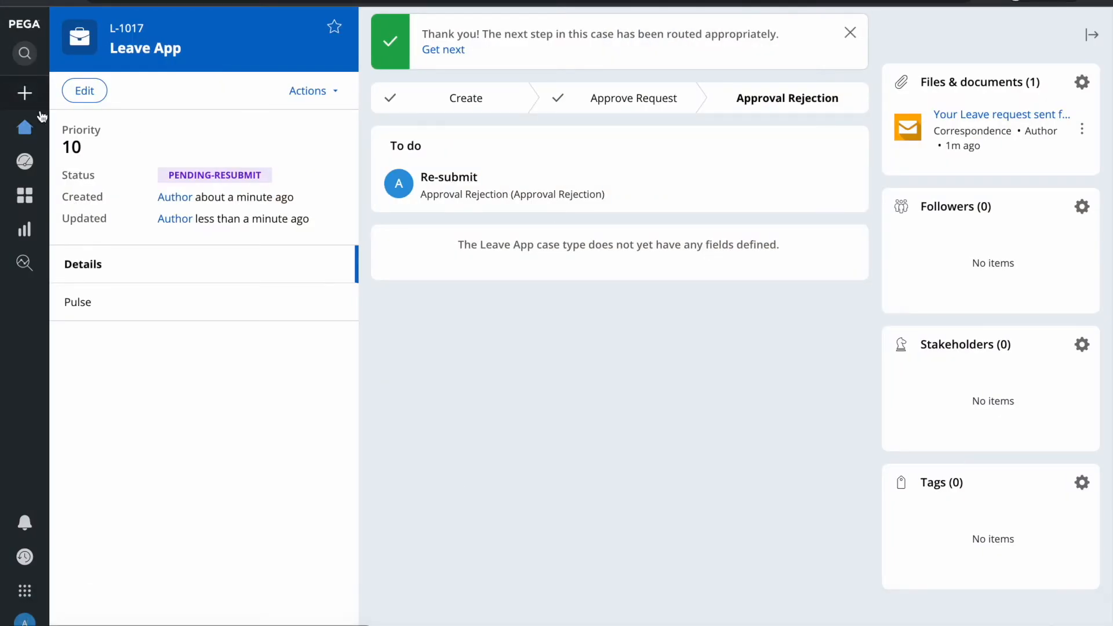
Step: Approve L-1017 from its approval task, resolving the case
{"action": "left_click", "coordinate": [42, 122]}
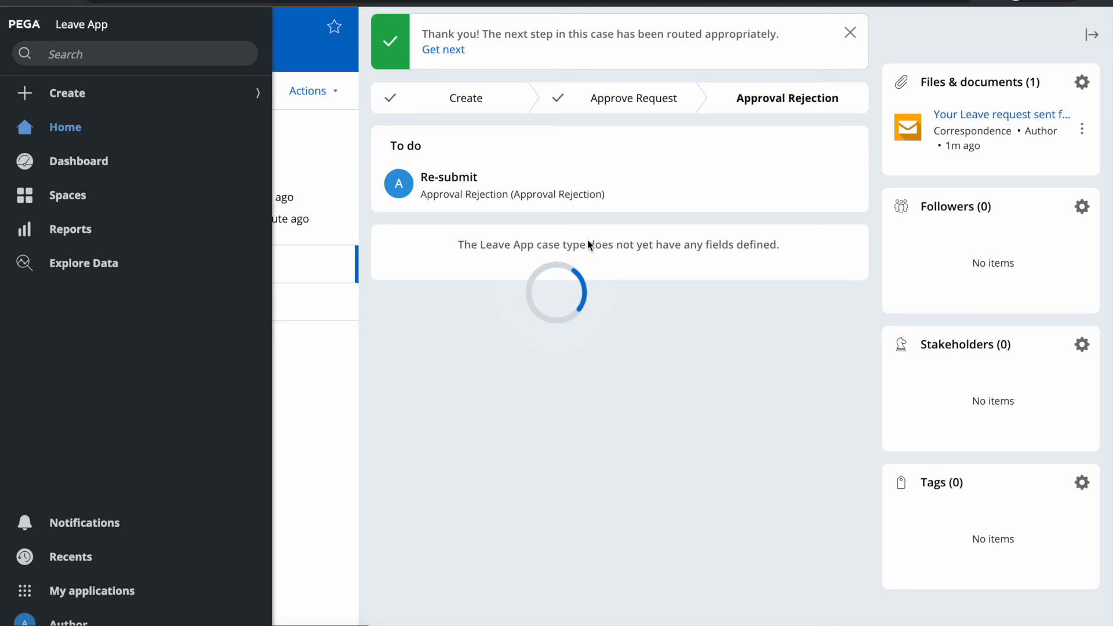
{"action": "left_click", "coordinate": [1063, 296]}
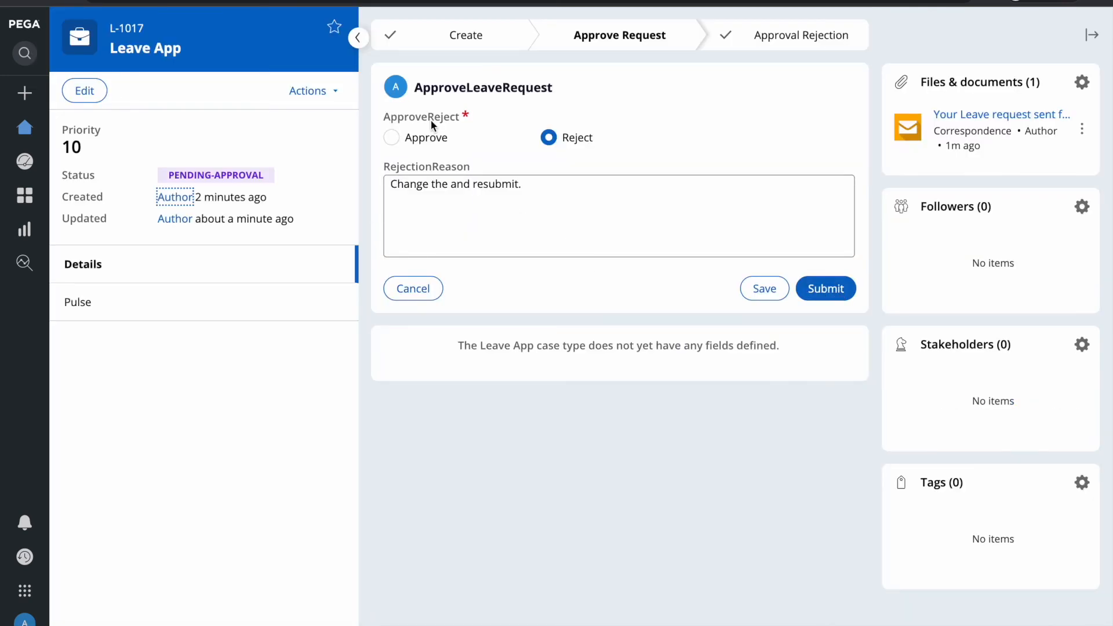
{"action": "left_click", "coordinate": [392, 138]}
{"action": "left_click", "coordinate": [824, 180]}
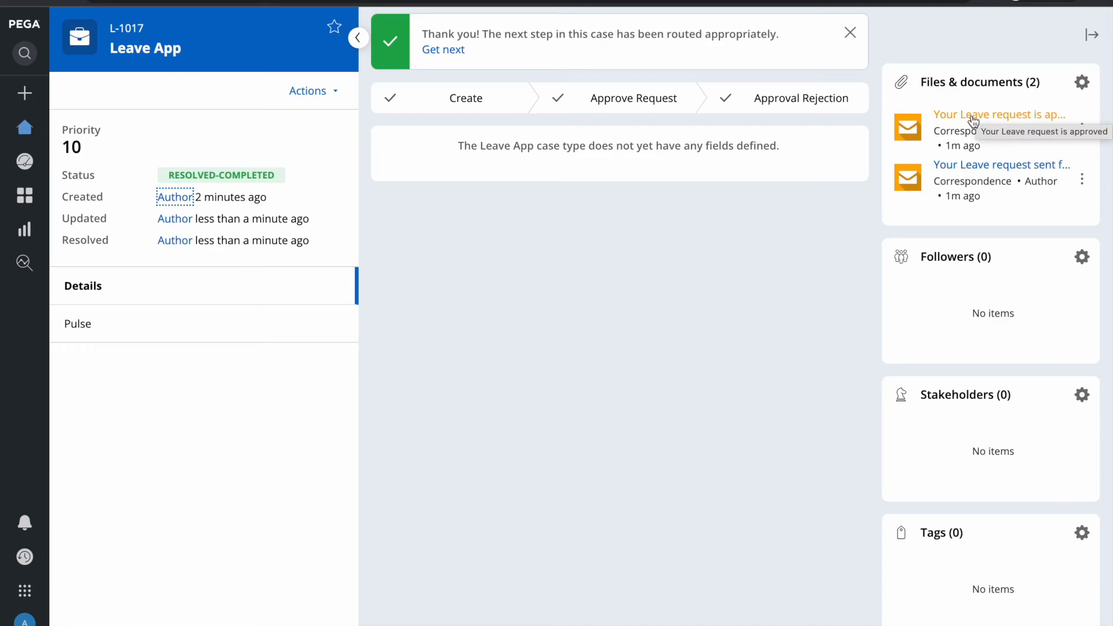
{"action": "key", "text": "F4"}
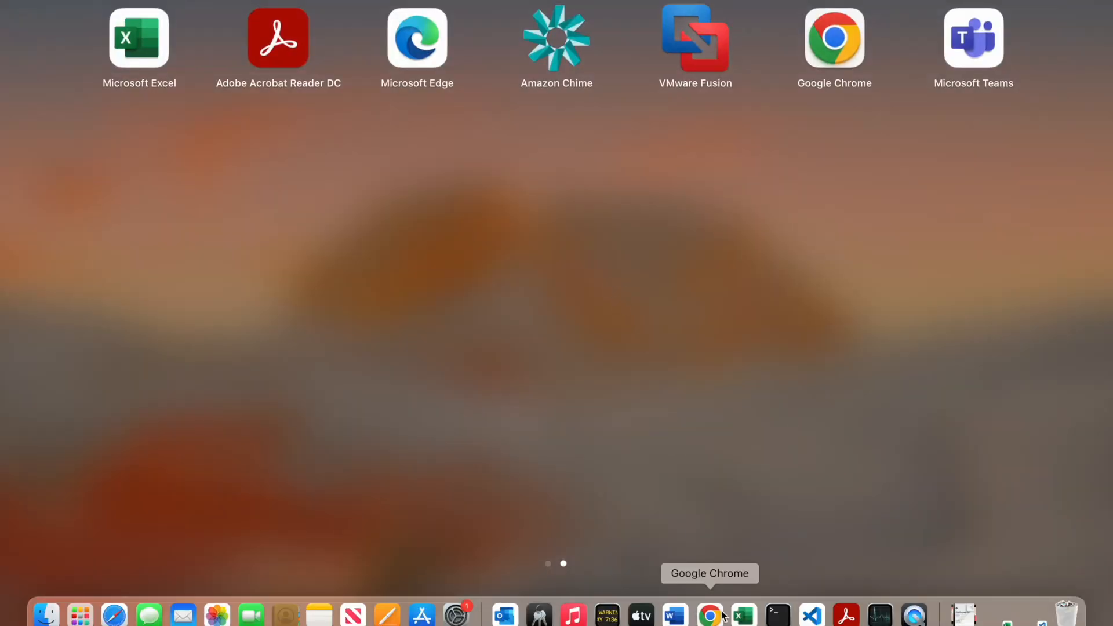
Step: Return to the Leave App case type in Dev Studio and select its Post to pulse step
{"action": "left_click", "coordinate": [719, 608]}
{"action": "key", "text": "ctrl+shift+Tab"}
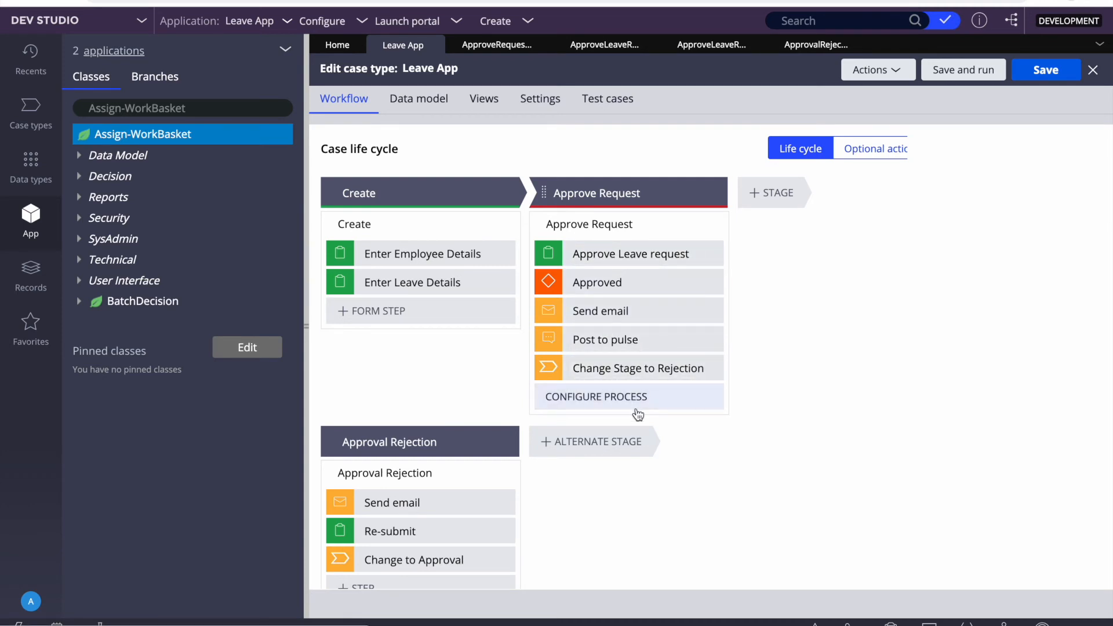
{"action": "scroll", "coordinate": [638, 414], "scroll_direction": "down", "scroll_amount": 1}
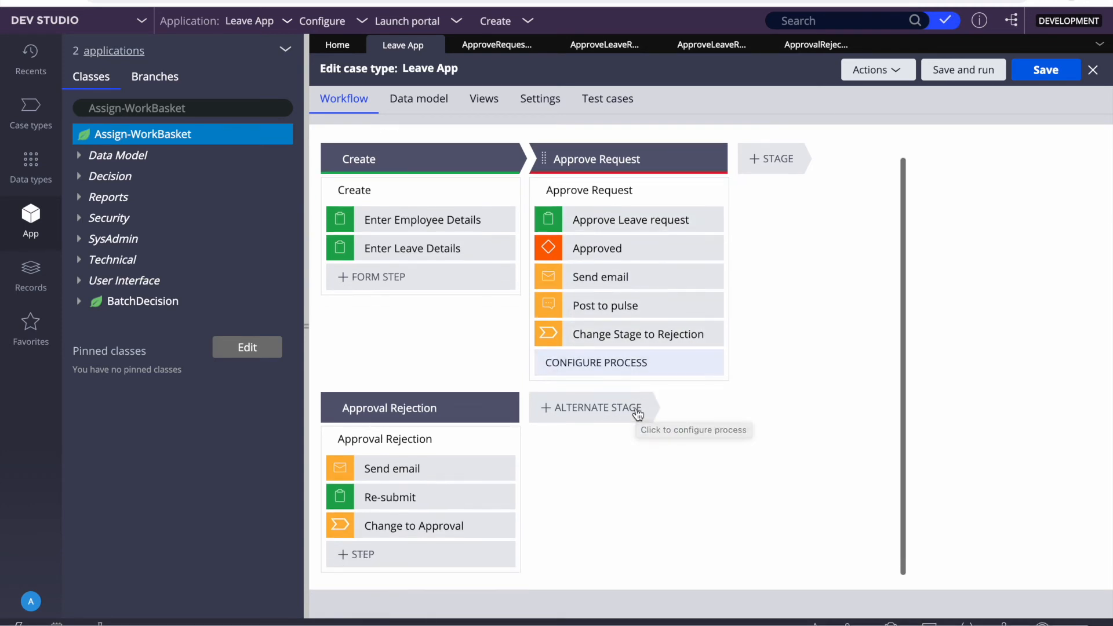
{"action": "left_click", "coordinate": [586, 307]}
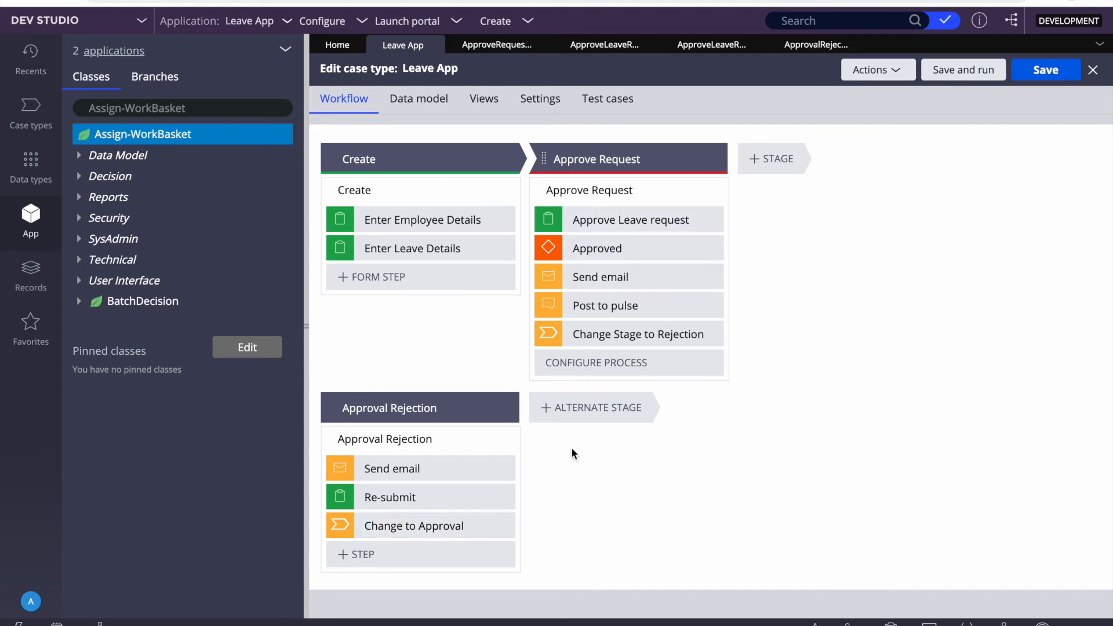
Step: Review the Approval Rejection, Create and Approve Request stage settings, then bring up the ApproveRequest flow
{"action": "left_click", "coordinate": [394, 412]}
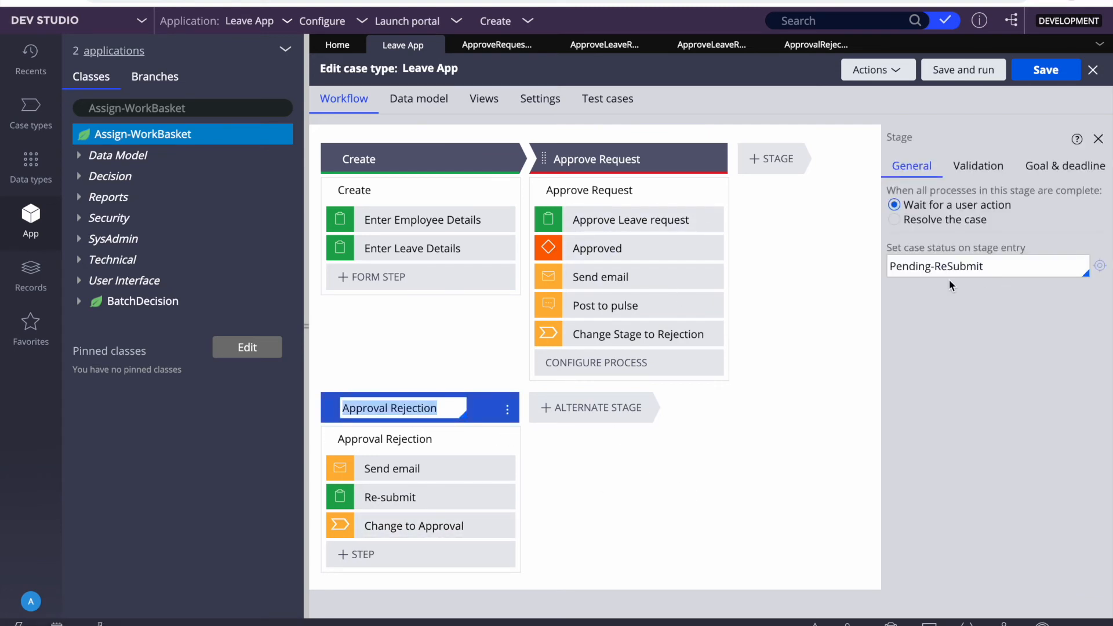
{"action": "left_click", "coordinate": [858, 362]}
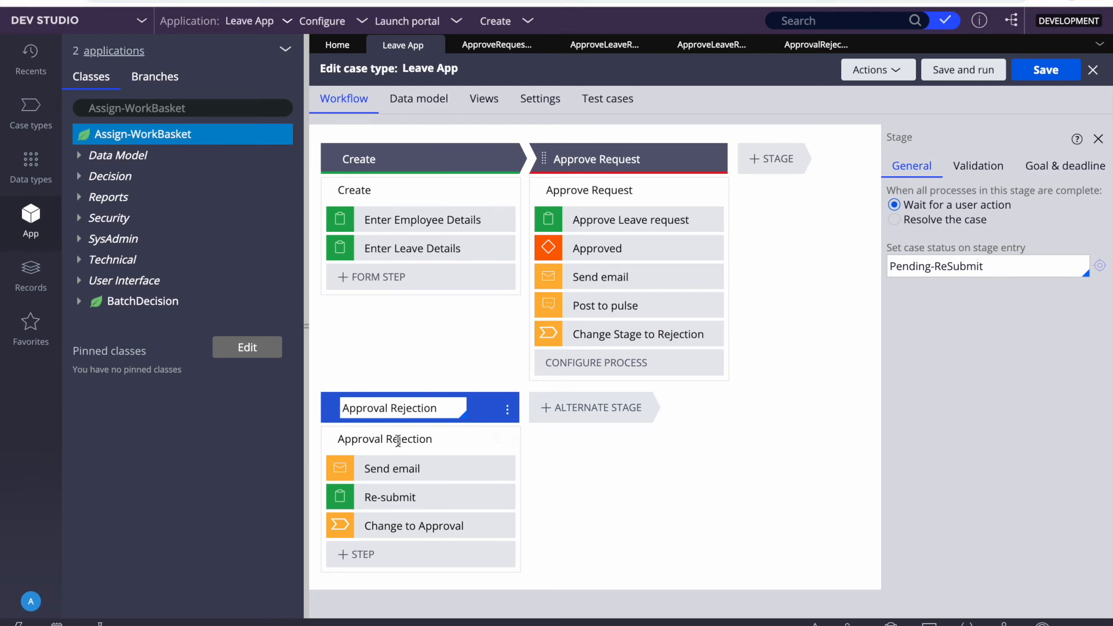
{"action": "left_click", "coordinate": [376, 160]}
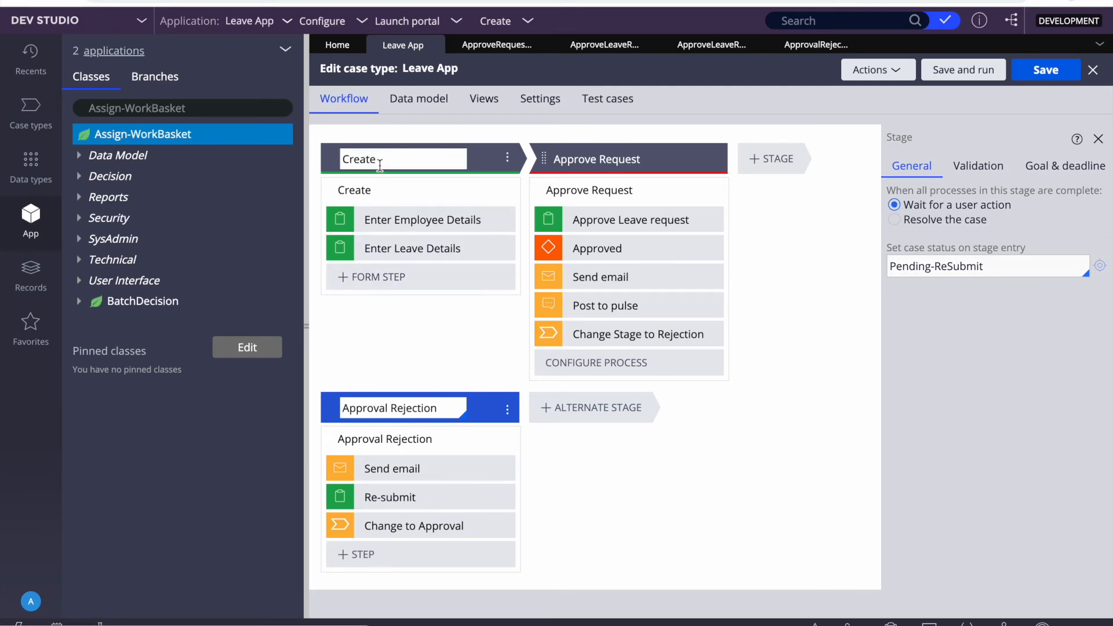
{"action": "left_click", "coordinate": [629, 173]}
{"action": "left_click", "coordinate": [603, 160]}
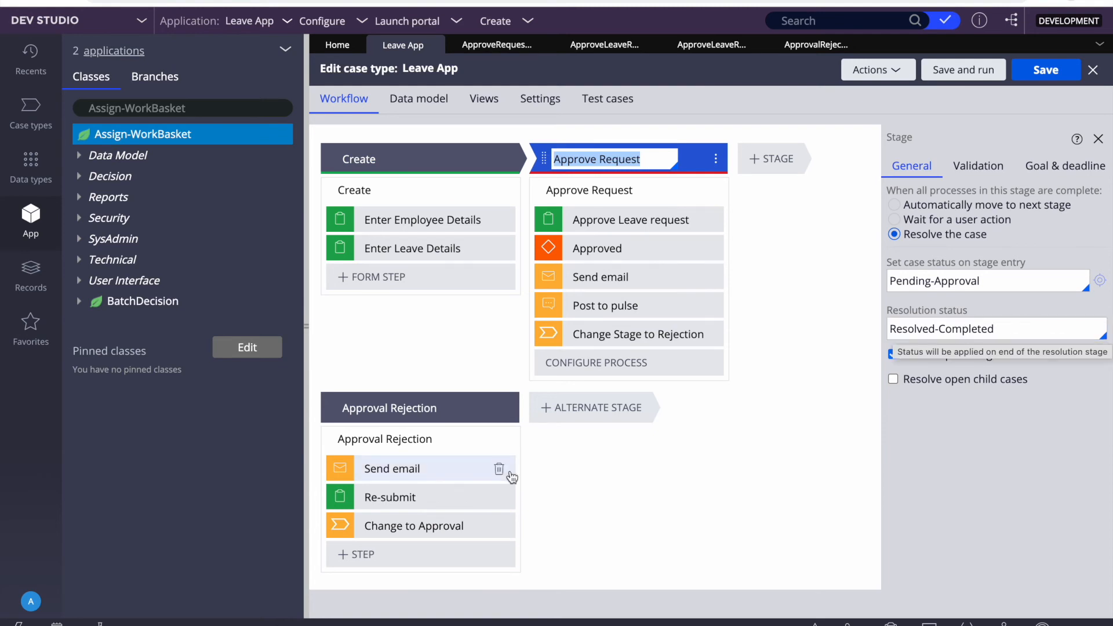
{"action": "left_click", "coordinate": [389, 408]}
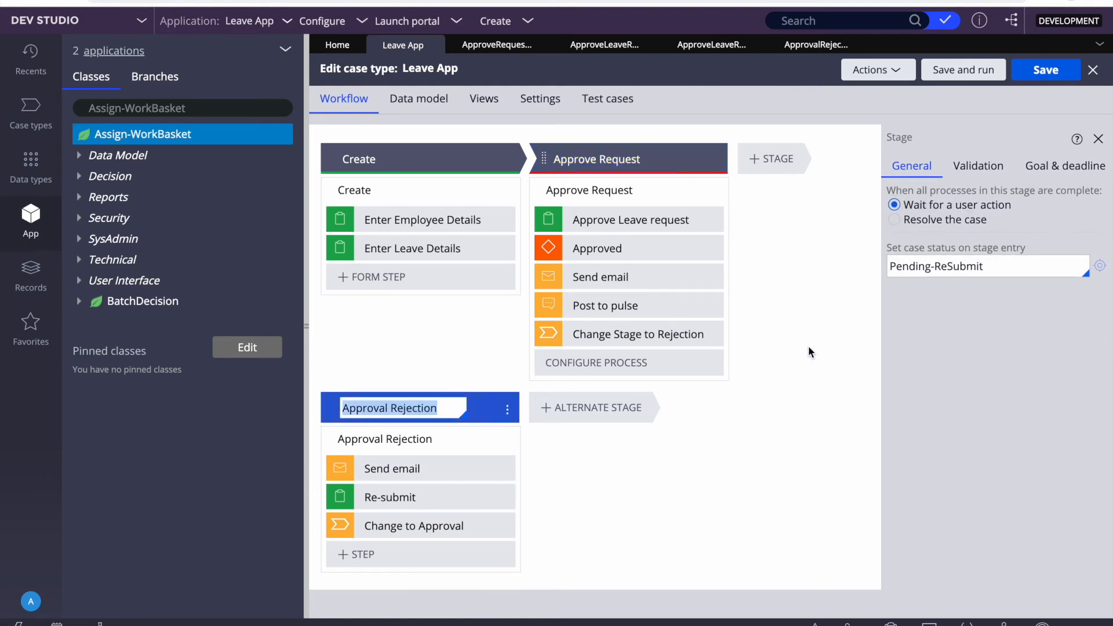
{"action": "left_click", "coordinate": [496, 45]}
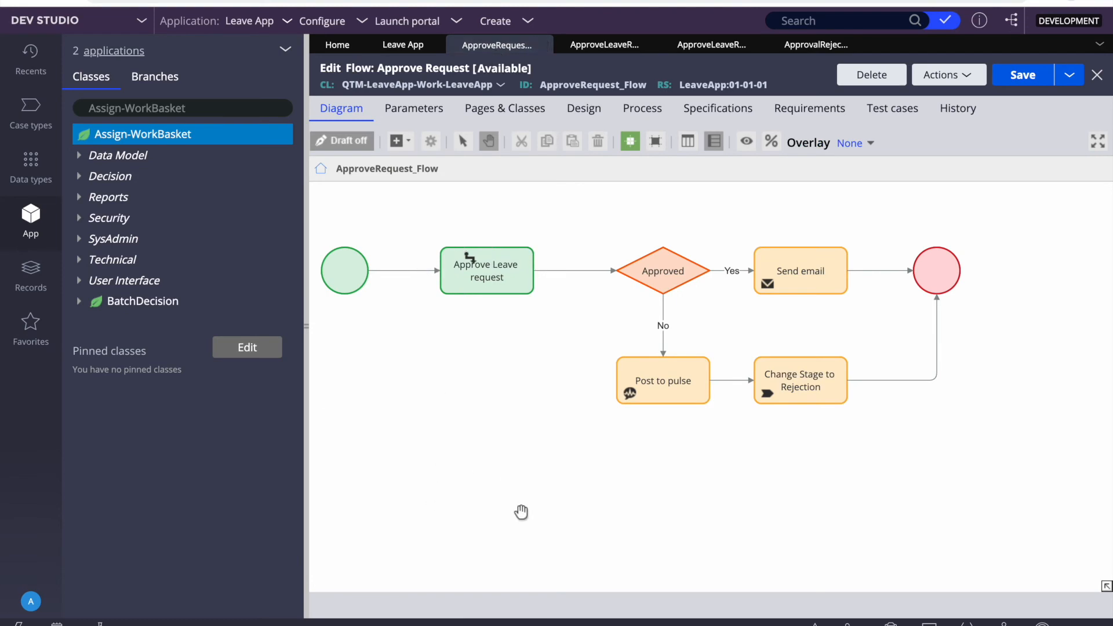
Step: Open the Approve Leave request assignment's properties and check its Service level, details and Work status fields
{"action": "left_click", "coordinate": [488, 272]}
{"action": "double_click", "coordinate": [488, 273]}
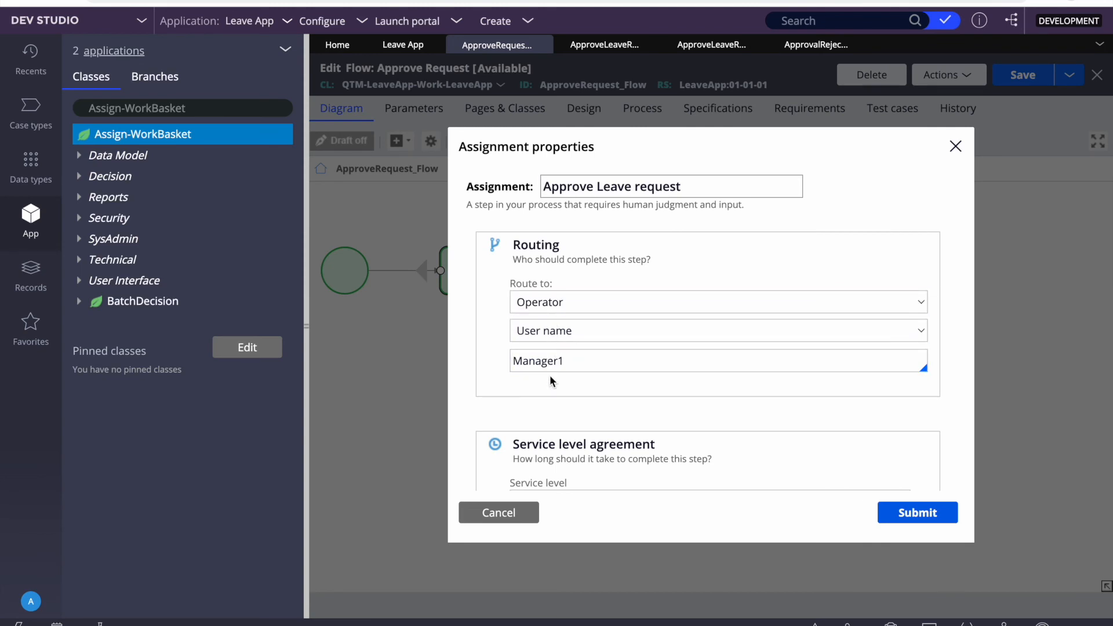
{"action": "scroll", "coordinate": [580, 330], "scroll_direction": "down", "scroll_amount": 3}
{"action": "left_click", "coordinate": [587, 340]}
{"action": "scroll", "coordinate": [587, 339], "scroll_direction": "down", "scroll_amount": 1}
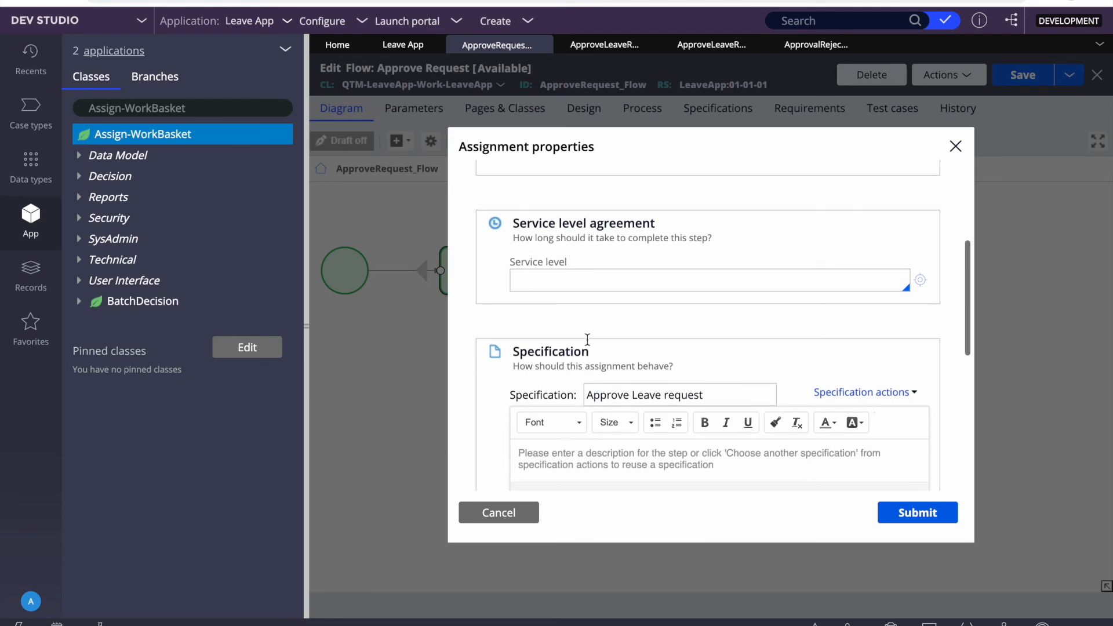
{"action": "scroll", "coordinate": [632, 263], "scroll_direction": "down", "scroll_amount": 2}
{"action": "scroll", "coordinate": [619, 404], "scroll_direction": "down", "scroll_amount": 2}
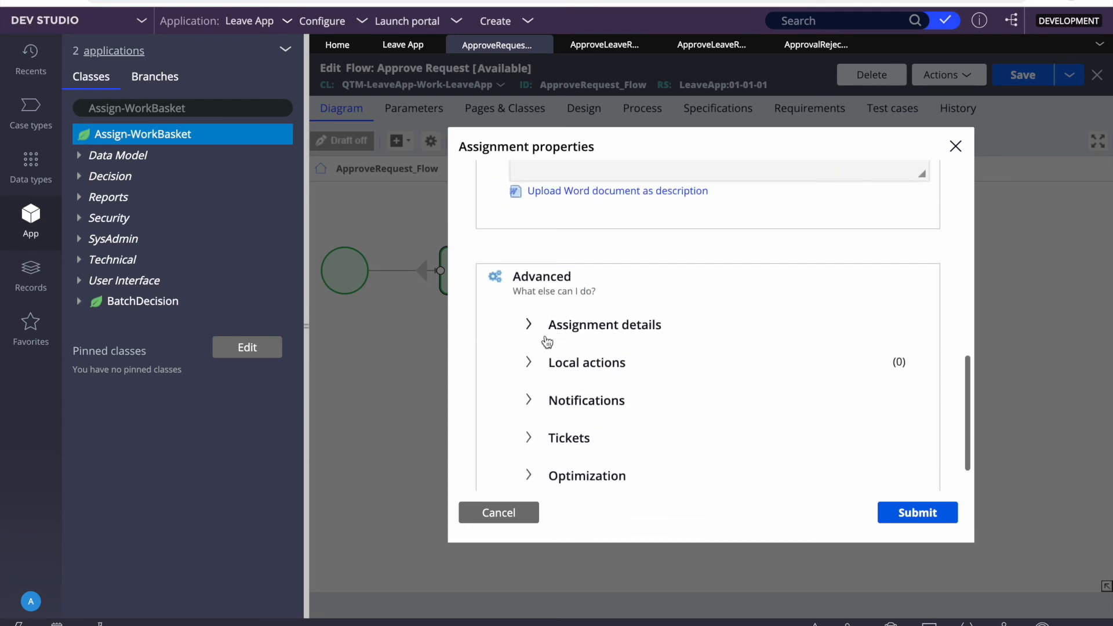
{"action": "left_click", "coordinate": [529, 328]}
{"action": "scroll", "coordinate": [646, 382], "scroll_direction": "down", "scroll_amount": 2}
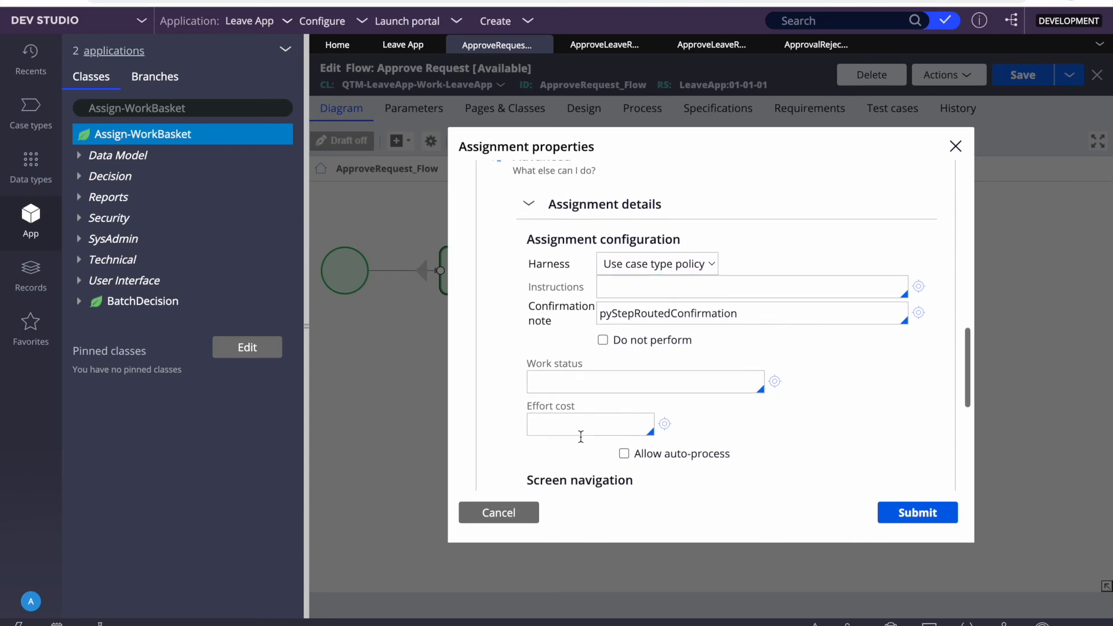
{"action": "scroll", "coordinate": [581, 436], "scroll_direction": "down", "scroll_amount": 2}
{"action": "left_click", "coordinate": [578, 280]}
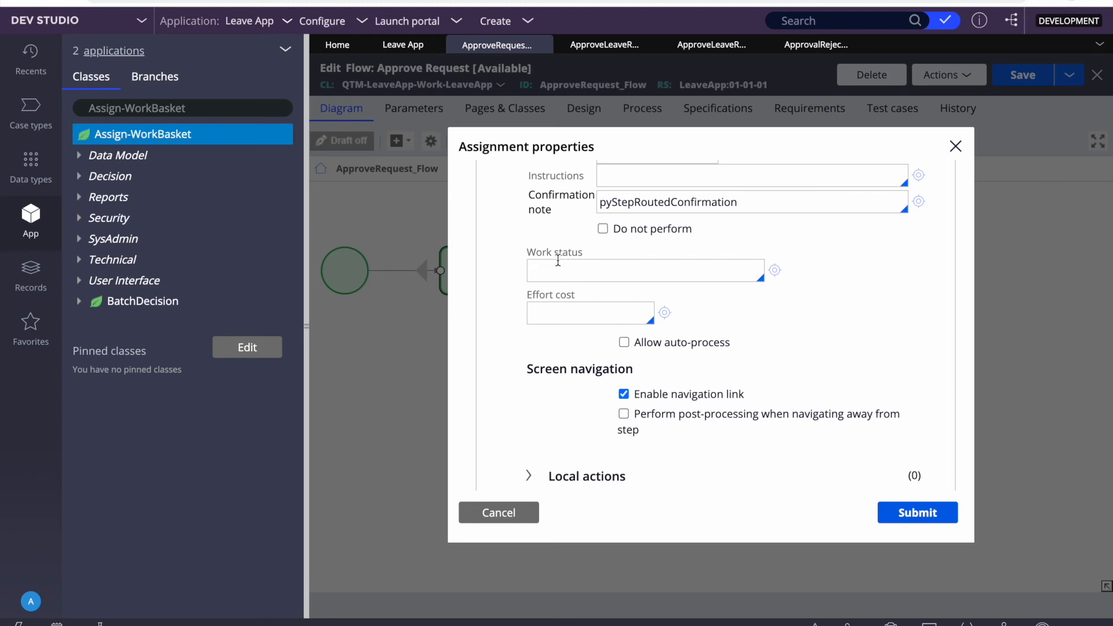
Step: Check the pyStepRoutedConfirmation note, Local actions and Notifications, then cancel without changes
{"action": "scroll", "coordinate": [559, 265], "scroll_direction": "up", "scroll_amount": 1}
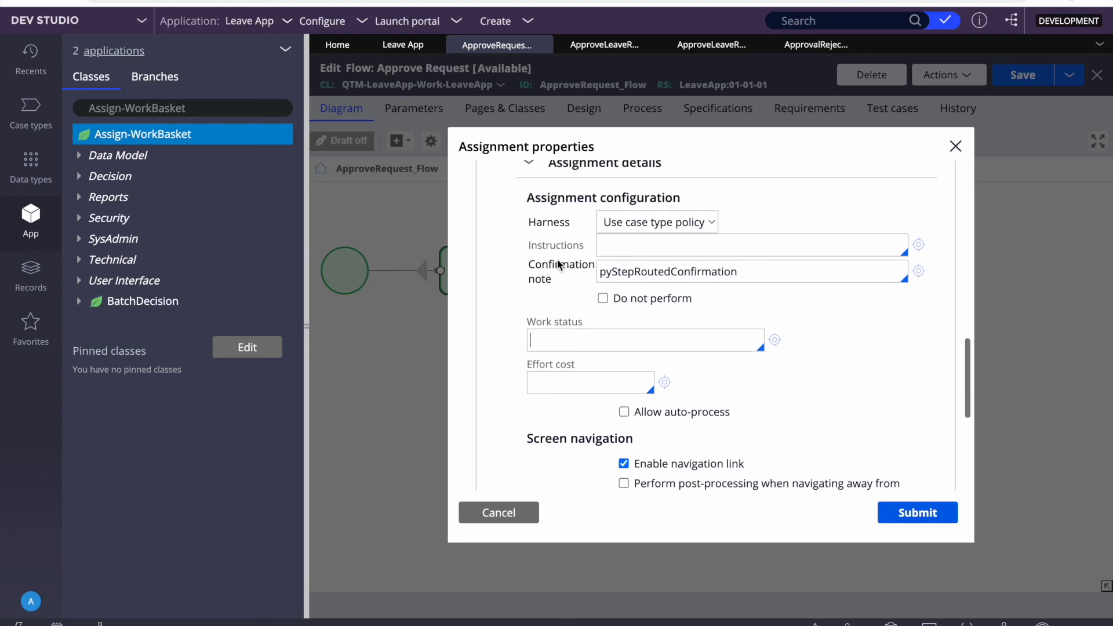
{"action": "double_click", "coordinate": [630, 271]}
{"action": "scroll", "coordinate": [626, 383], "scroll_direction": "down", "scroll_amount": 3}
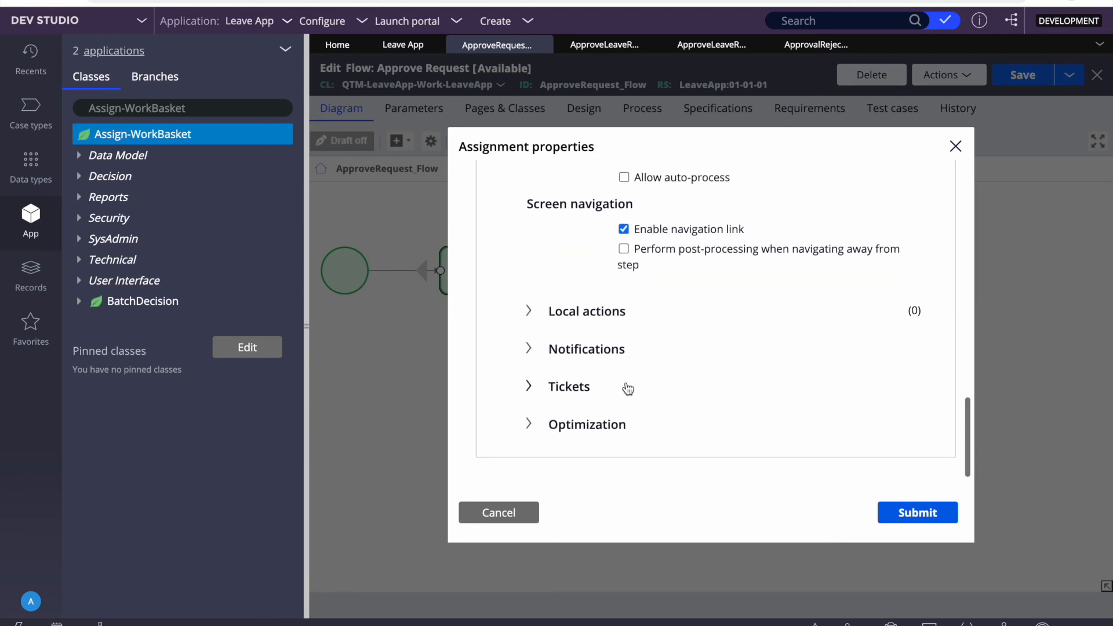
{"action": "left_click", "coordinate": [536, 319]}
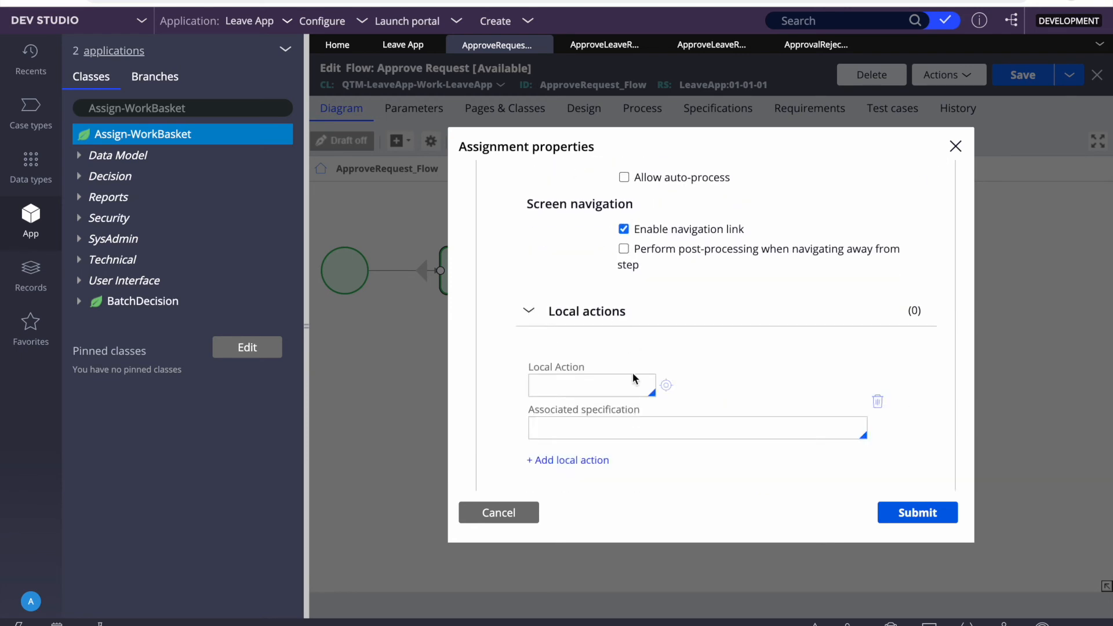
{"action": "scroll", "coordinate": [633, 301], "scroll_direction": "down", "scroll_amount": 2}
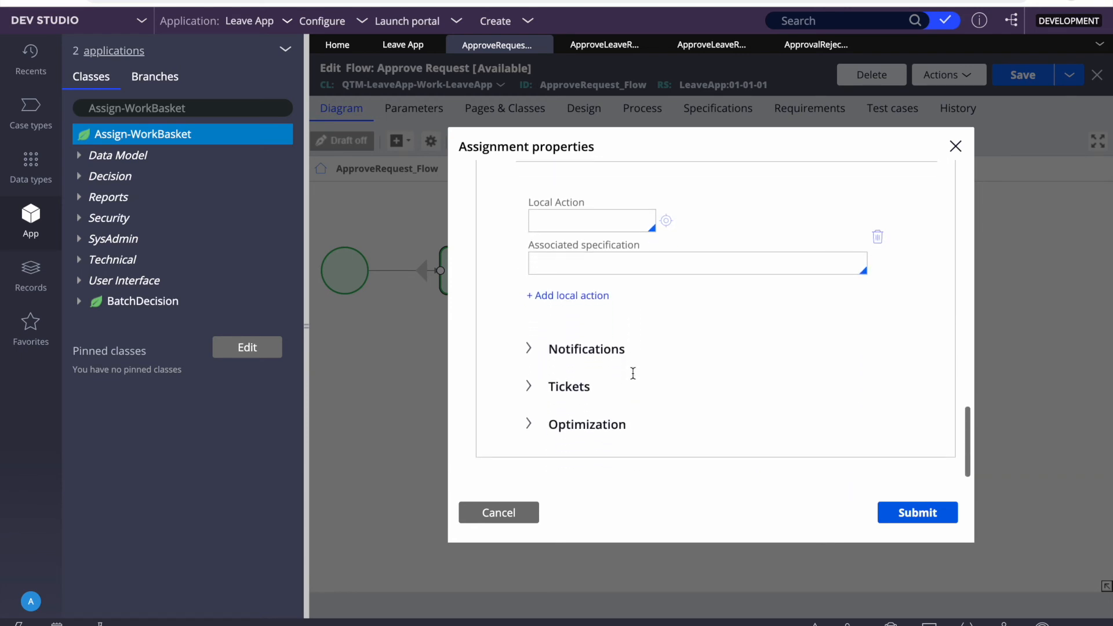
{"action": "left_click", "coordinate": [547, 351]}
{"action": "scroll", "coordinate": [623, 426], "scroll_direction": "down", "scroll_amount": 1}
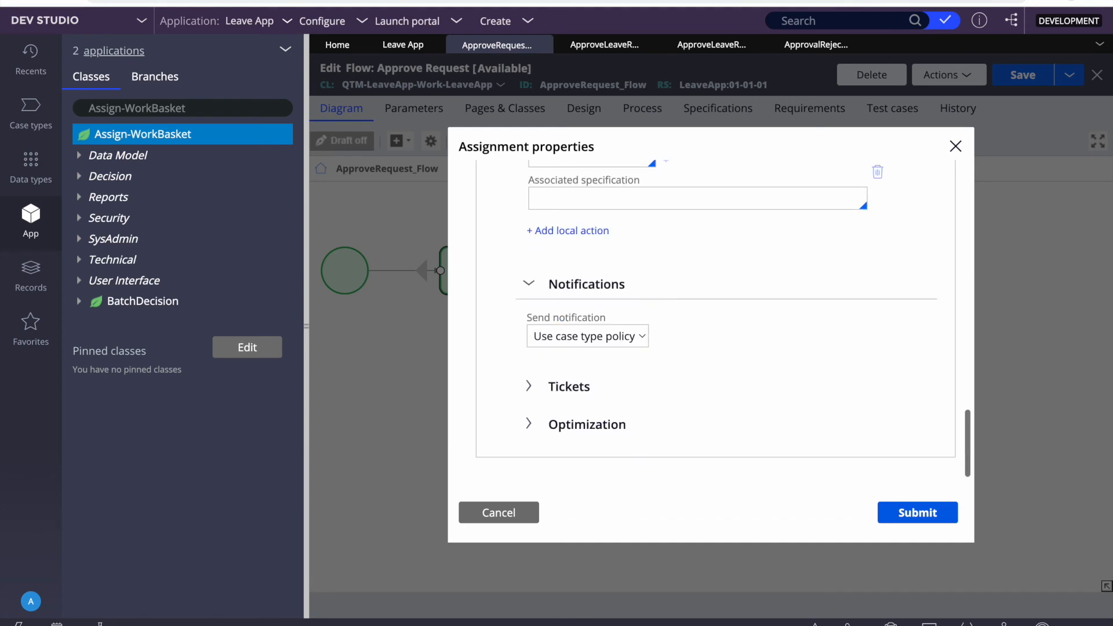
{"action": "left_click", "coordinate": [485, 519]}
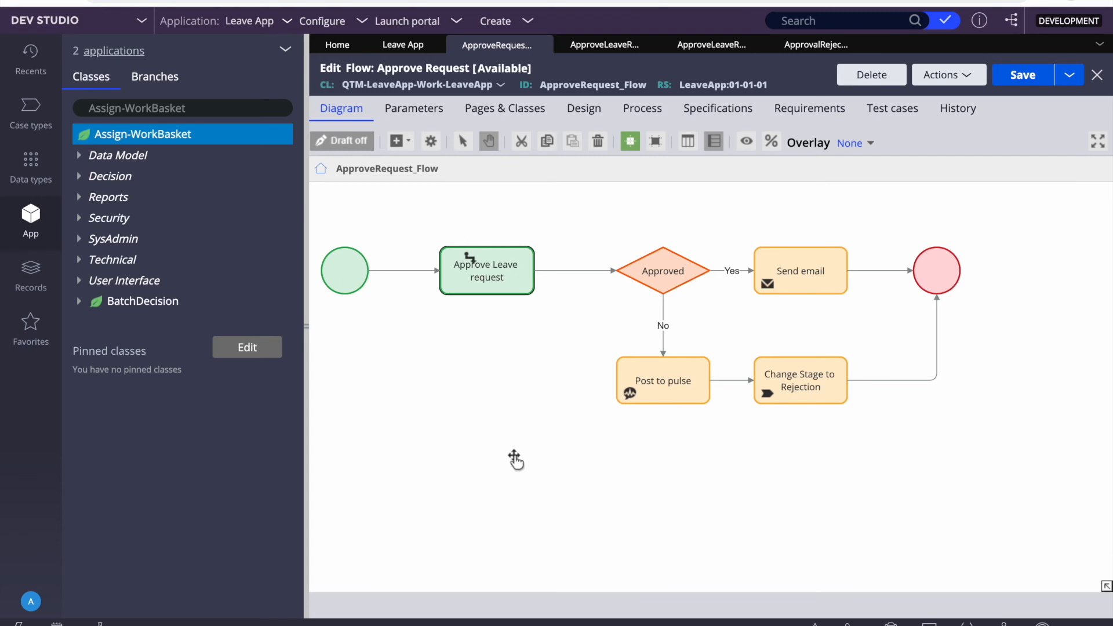
Step: Open the Approval Rejection process flow from the Leave App case type
{"action": "left_click", "coordinate": [396, 50]}
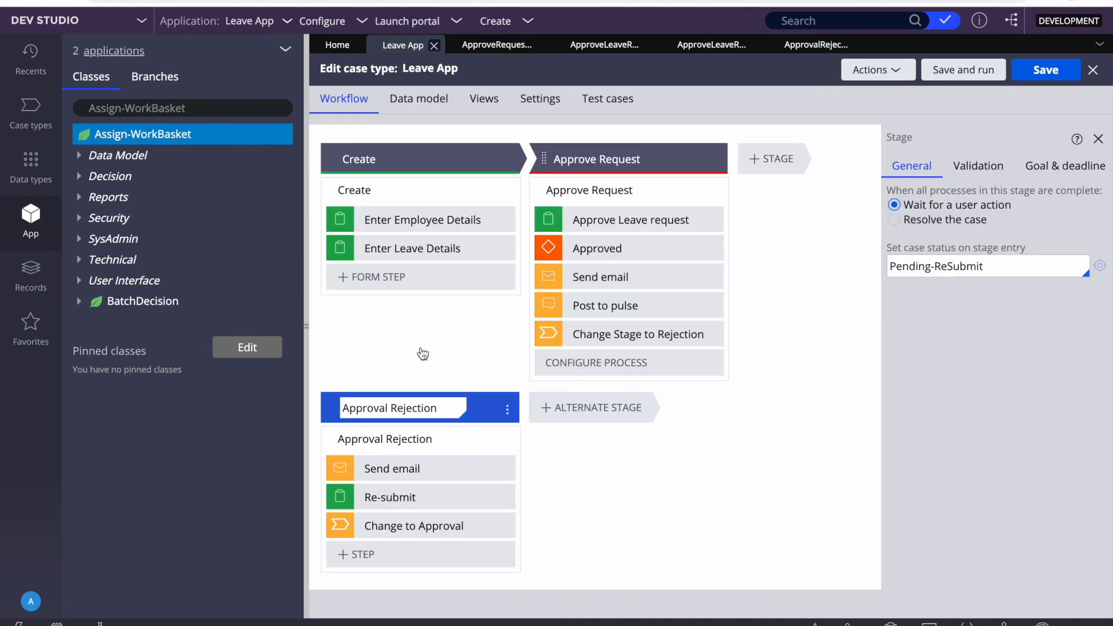
{"action": "left_click", "coordinate": [373, 439]}
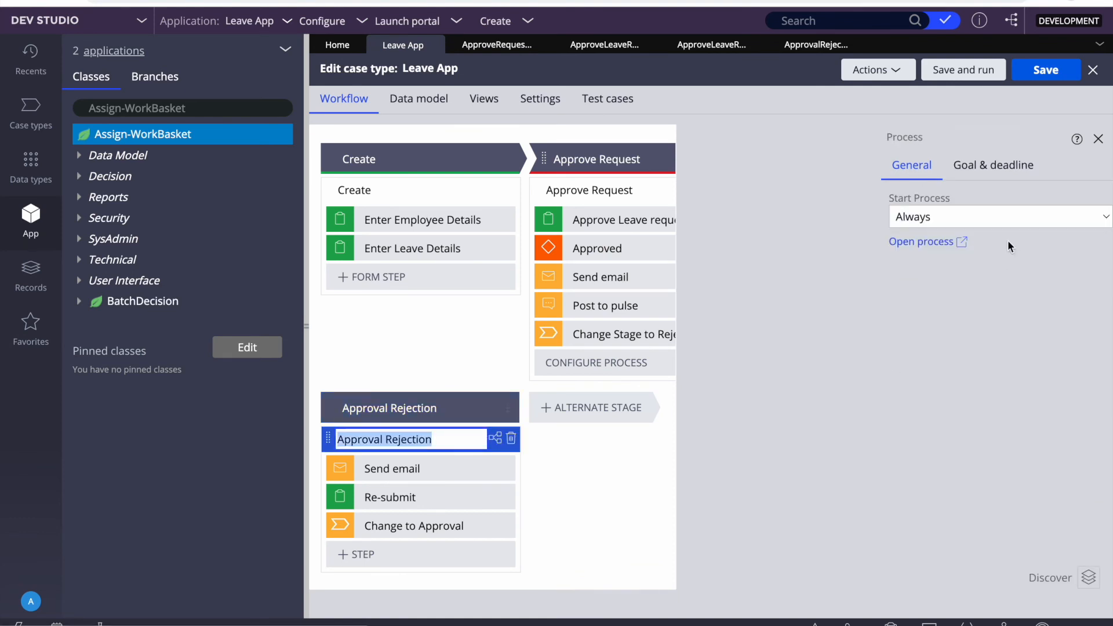
{"action": "left_click", "coordinate": [930, 242]}
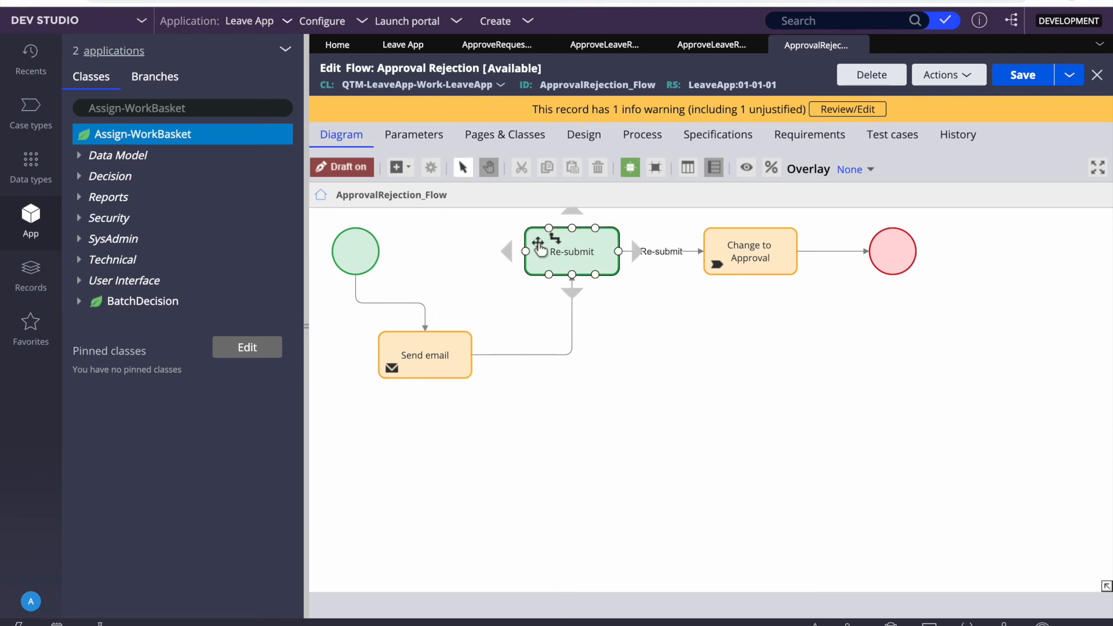
Step: Inspect the Re-submit assignment's routing, keeping it Custom via ToWorklist to .pxCreateOperator
{"action": "double_click", "coordinate": [567, 248]}
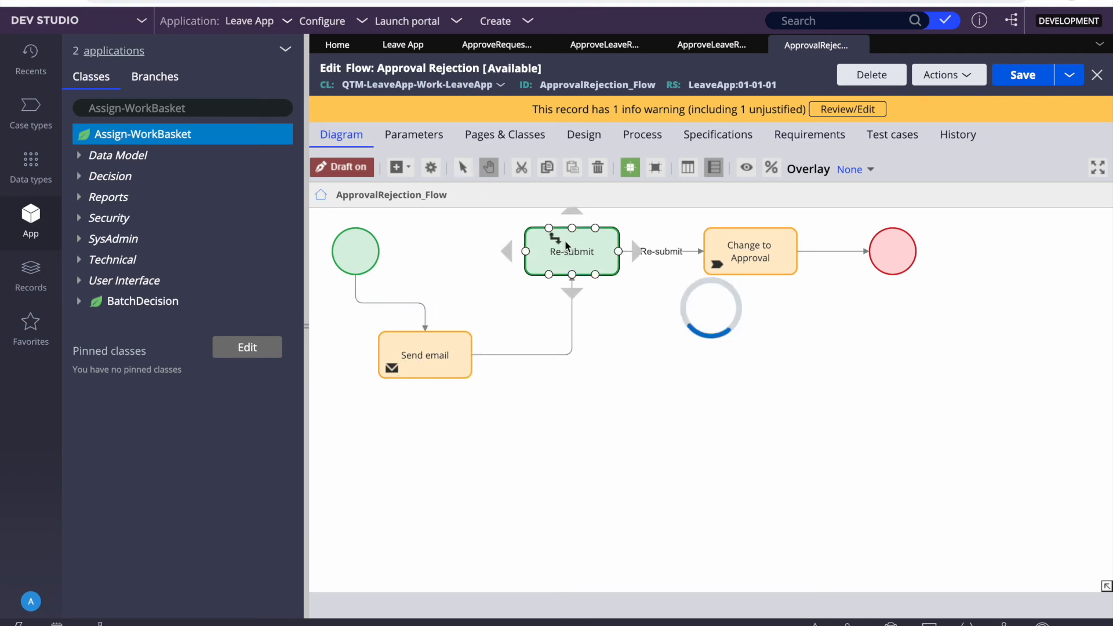
{"action": "scroll", "coordinate": [715, 370], "scroll_direction": "down", "scroll_amount": 1}
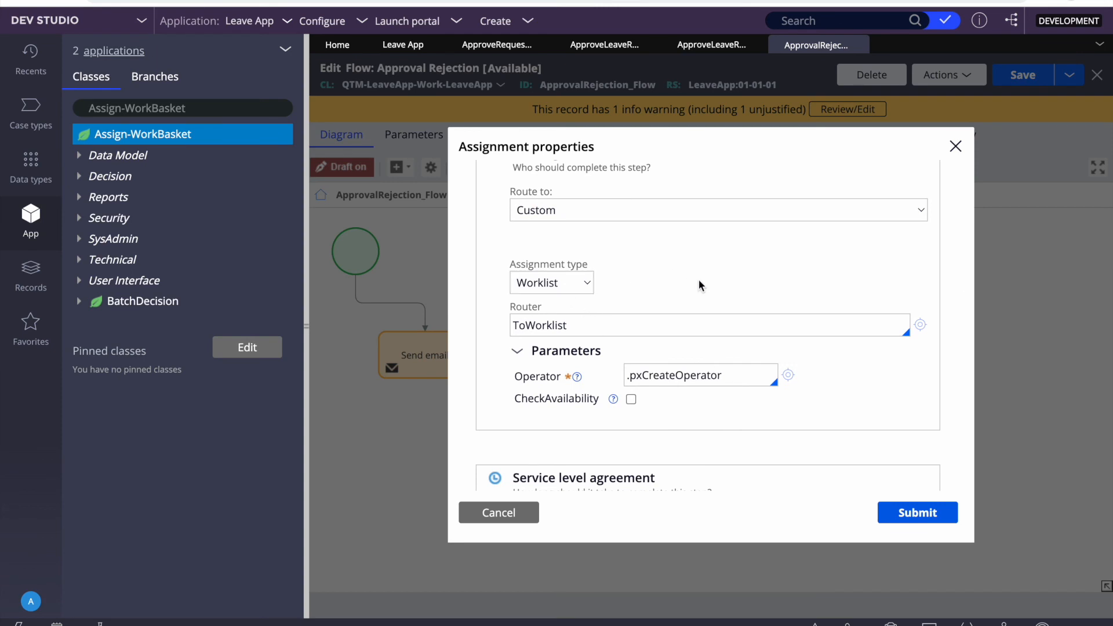
{"action": "scroll", "coordinate": [698, 279], "scroll_direction": "up", "scroll_amount": 1}
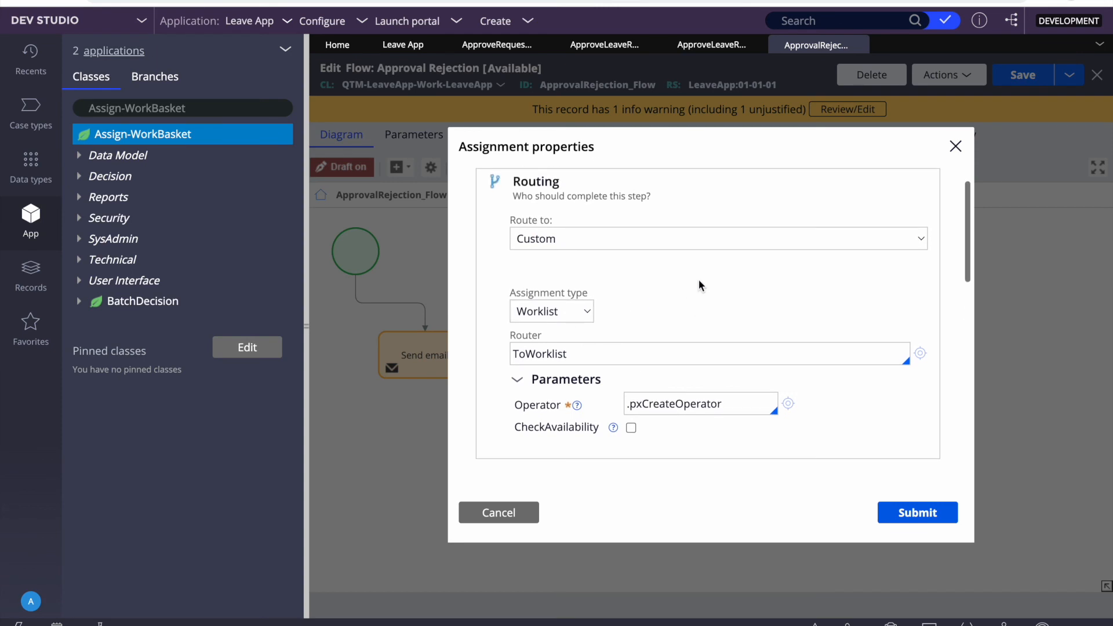
{"action": "left_click", "coordinate": [563, 242]}
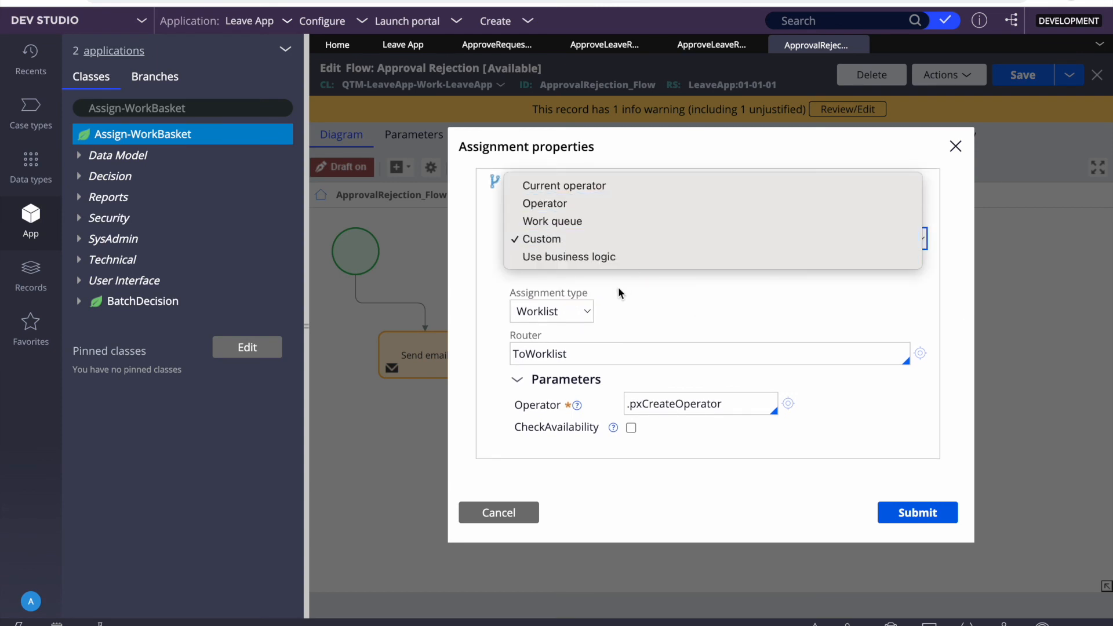
{"action": "left_click", "coordinate": [683, 314]}
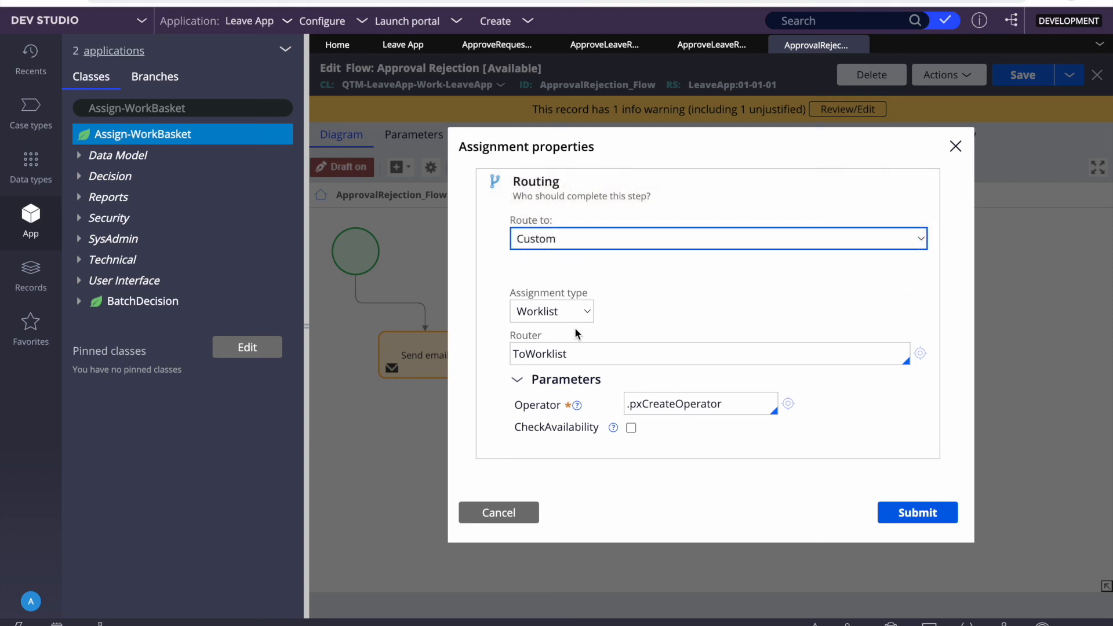
{"action": "scroll", "coordinate": [641, 304], "scroll_direction": "down", "scroll_amount": 2}
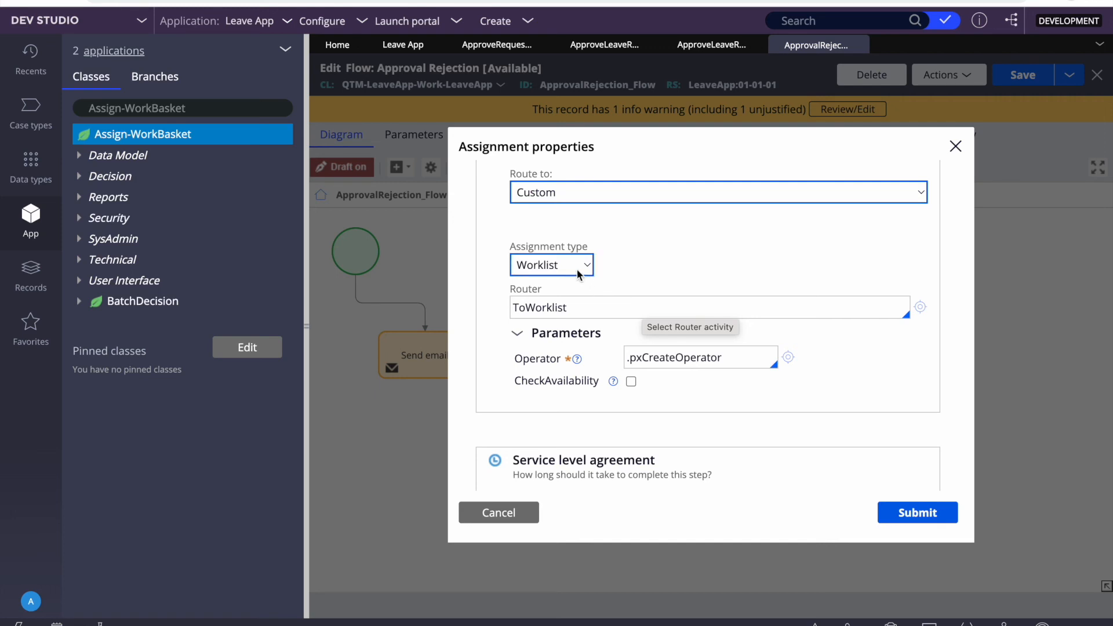
{"action": "double_click", "coordinate": [579, 305]}
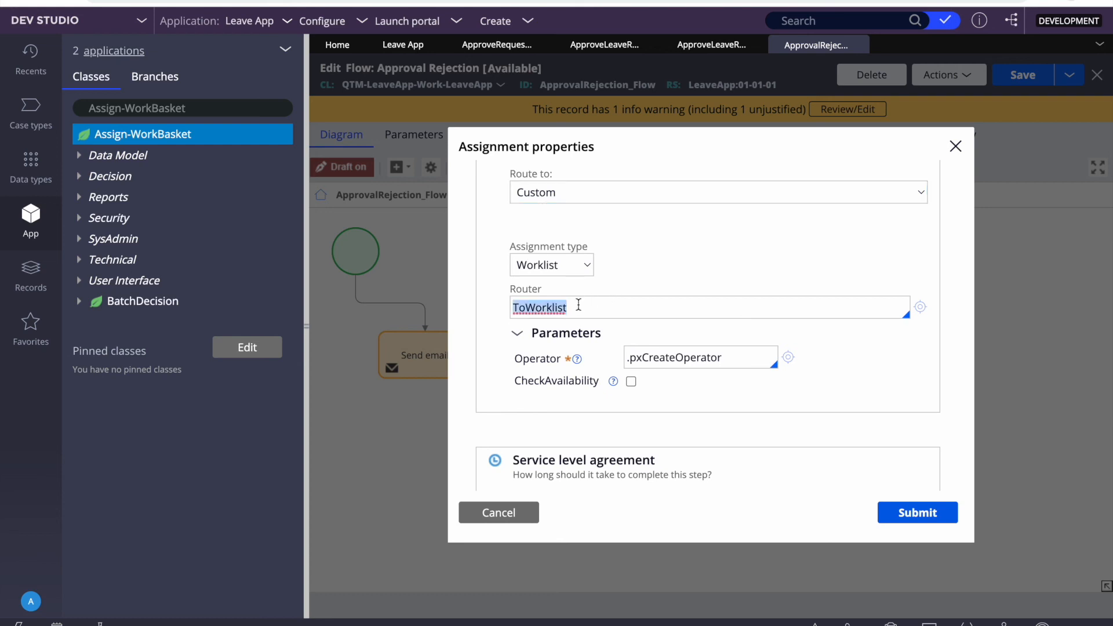
{"action": "left_click", "coordinate": [618, 305]}
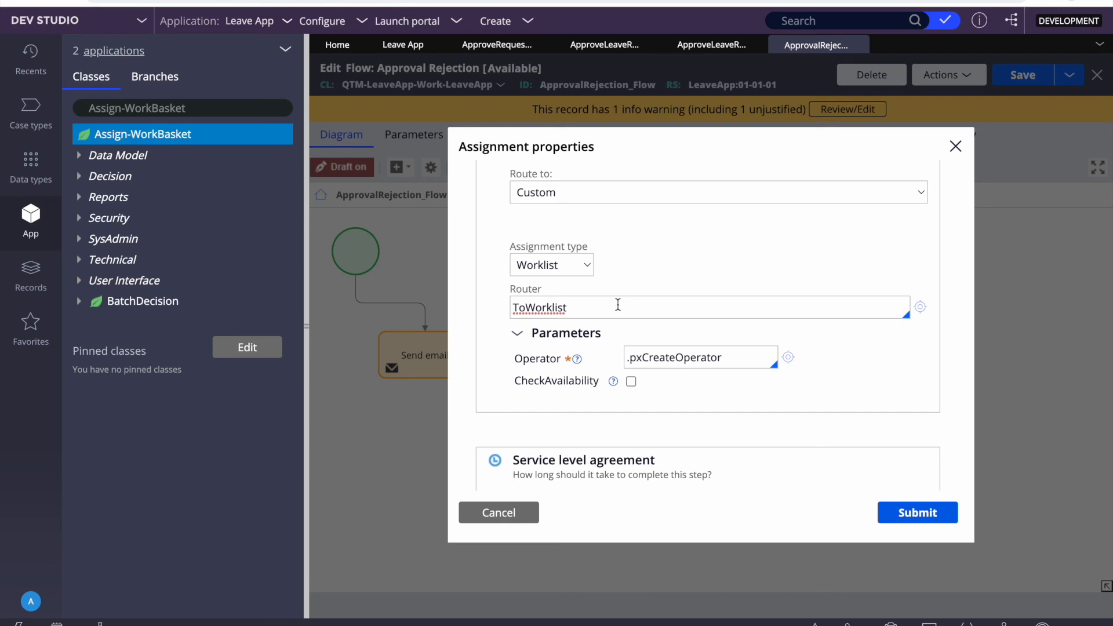
{"action": "double_click", "coordinate": [548, 307]}
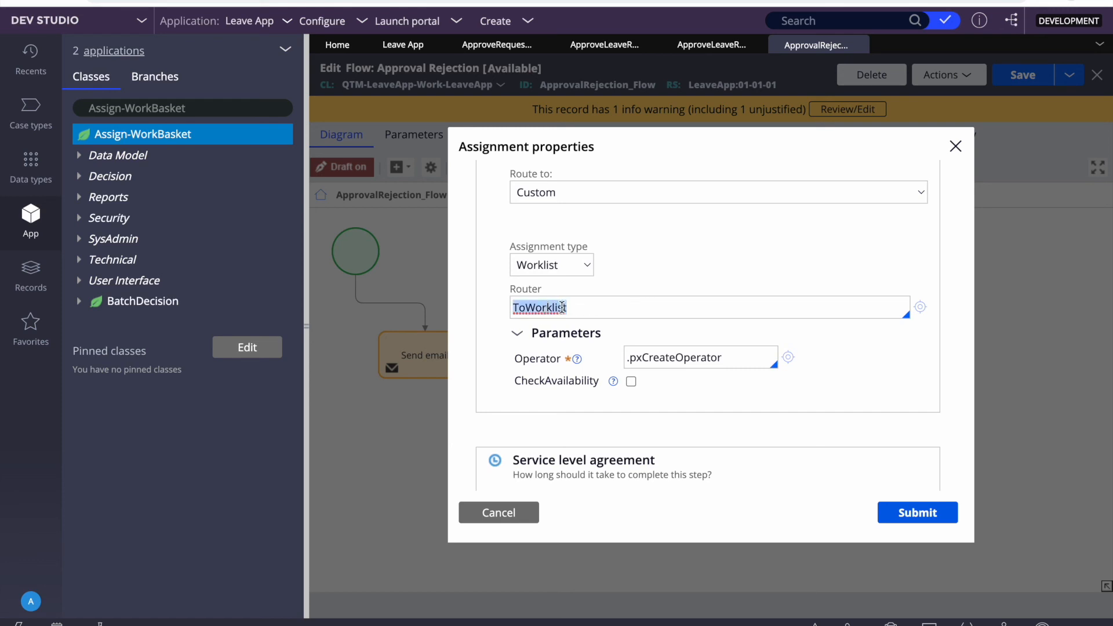
{"action": "double_click", "coordinate": [649, 357]}
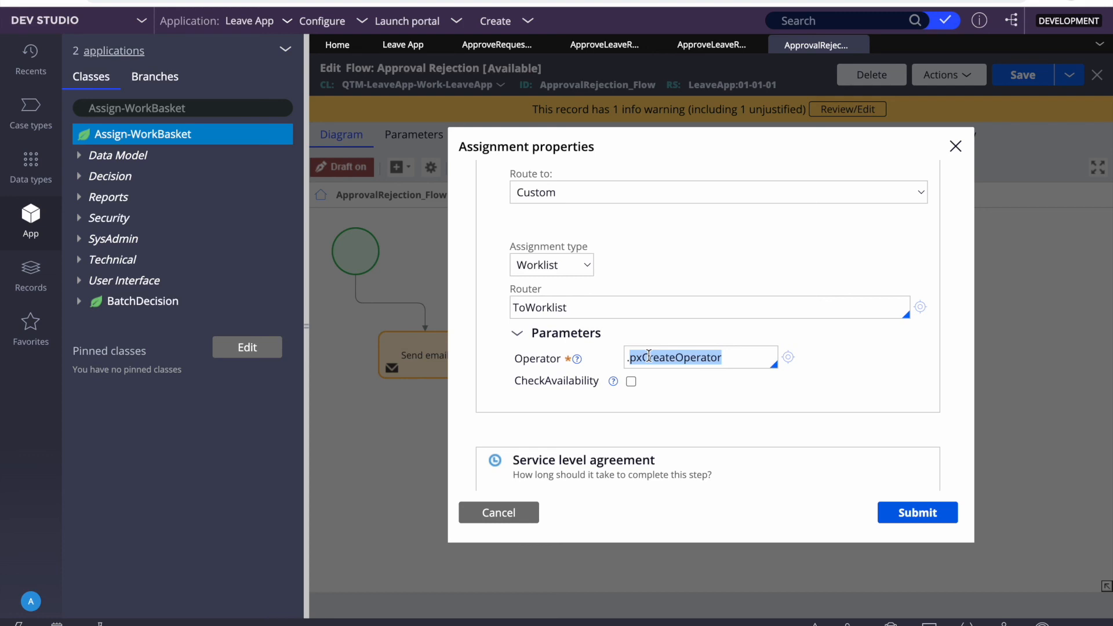
{"action": "left_click", "coordinate": [648, 355]}
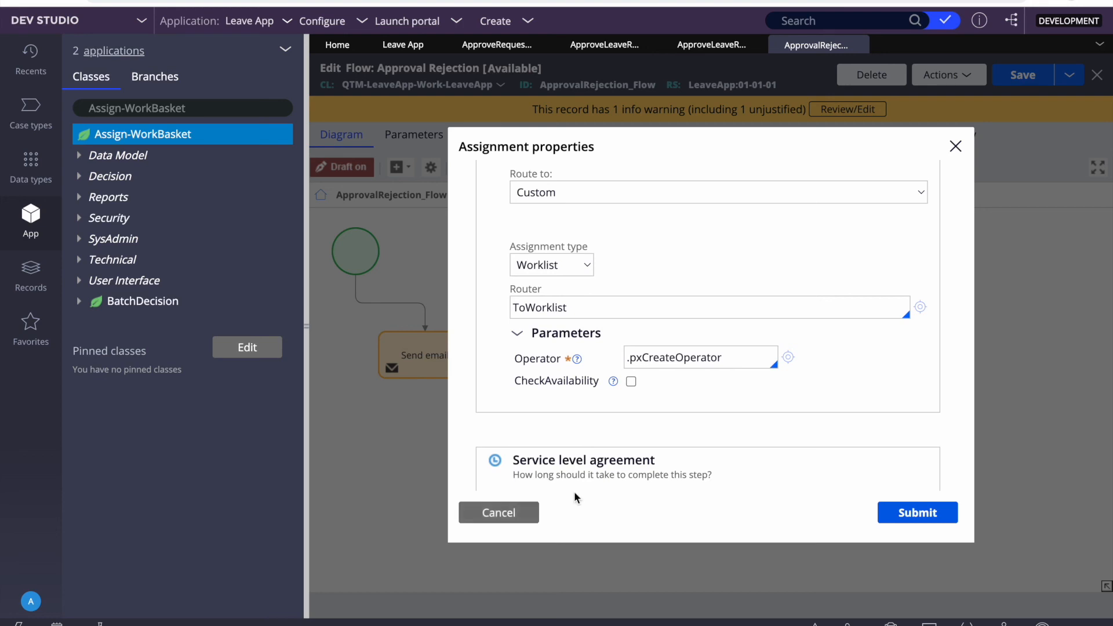
{"action": "double_click", "coordinate": [651, 357]}
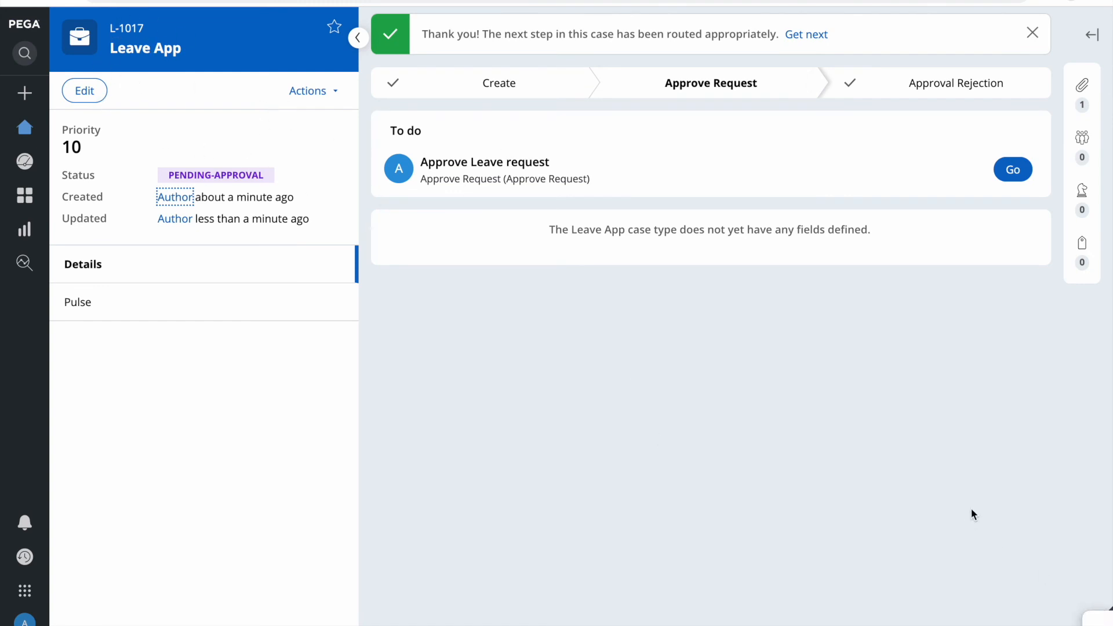
Step: Open the Clipboard for leave case L-1017 from the developer toolbar
{"action": "left_click", "coordinate": [1098, 620]}
{"action": "left_click", "coordinate": [1101, 623]}
{"action": "left_click", "coordinate": [896, 624]}
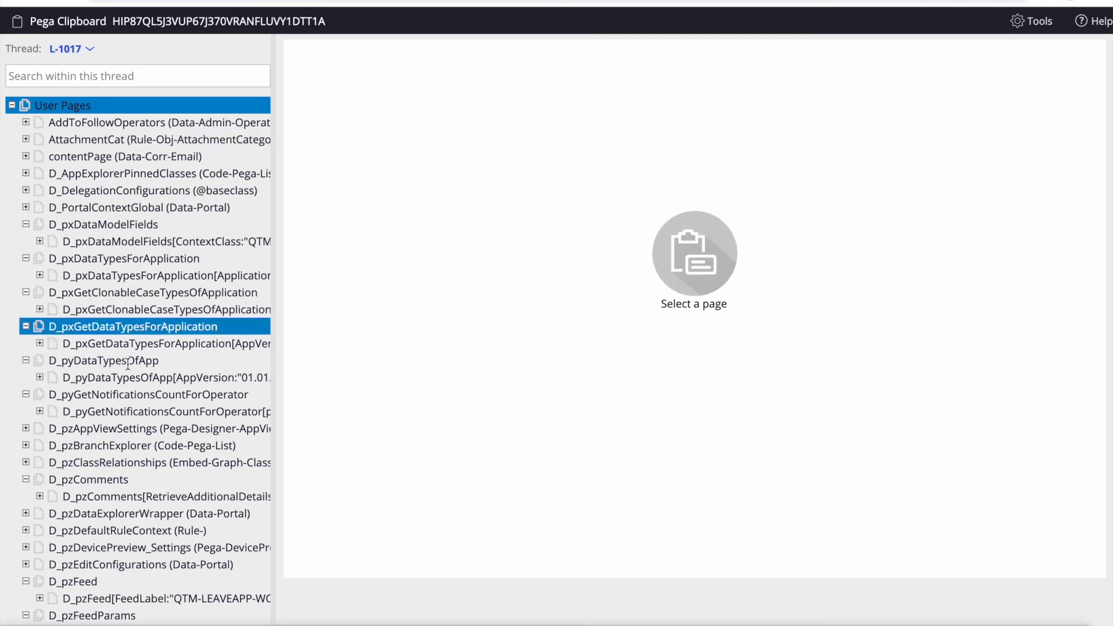
Step: Find pxCreateOperator on pyWorkPage and select the case creator's operator ID value
{"action": "scroll", "coordinate": [46, 347], "scroll_direction": "down", "scroll_amount": 10}
{"action": "left_click", "coordinate": [25, 501]}
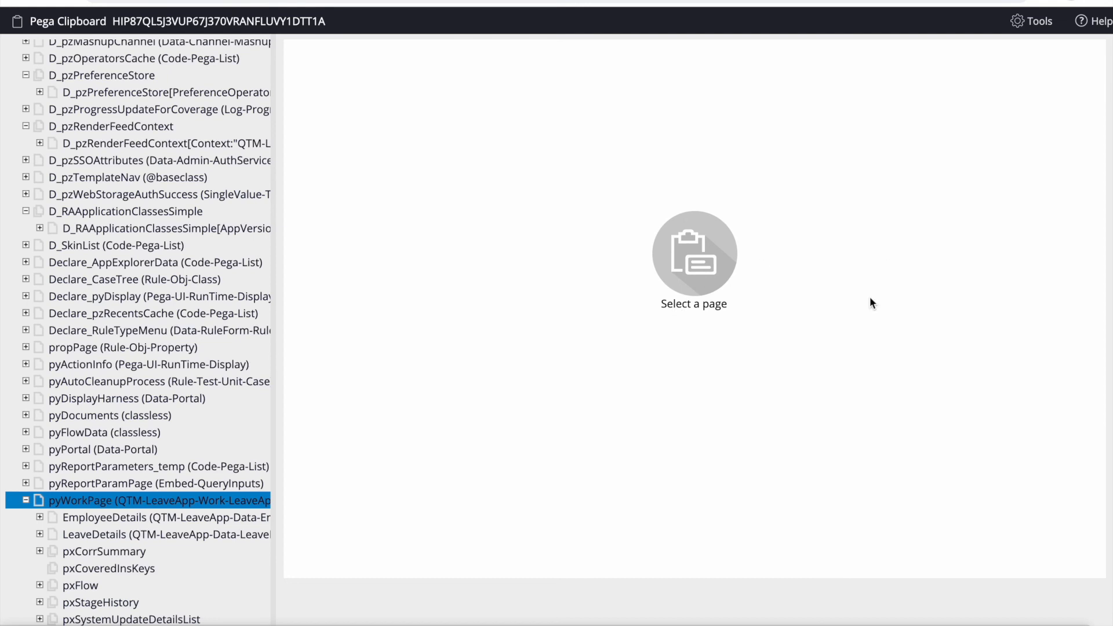
{"action": "key", "text": "ctrl+f"}
{"action": "type", "text": "pxCreateOperator"}
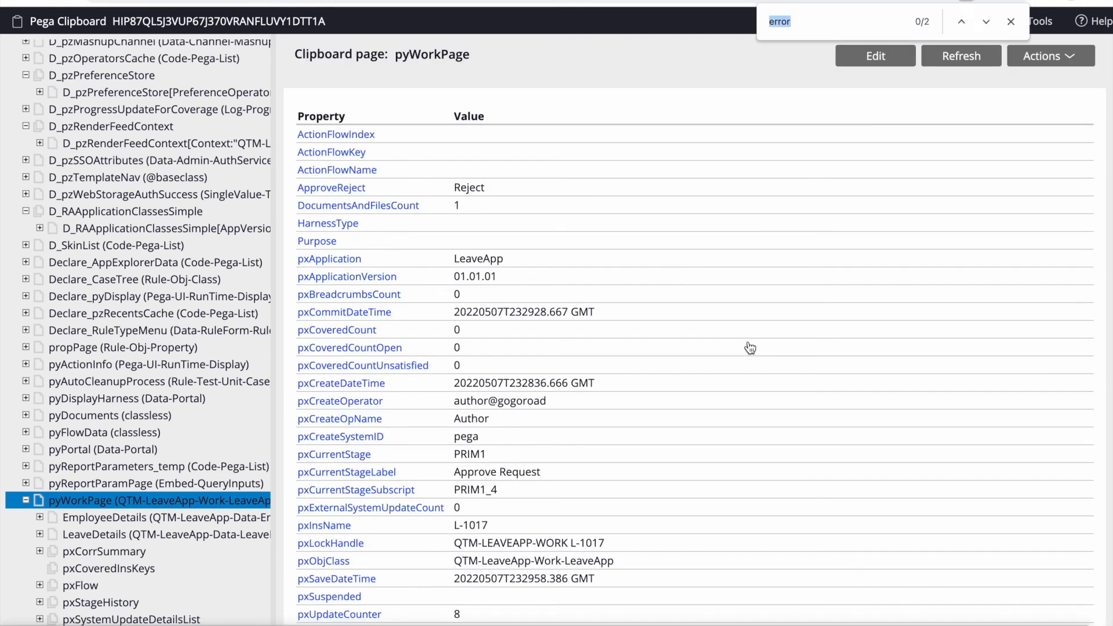
{"action": "triple_click", "coordinate": [480, 406]}
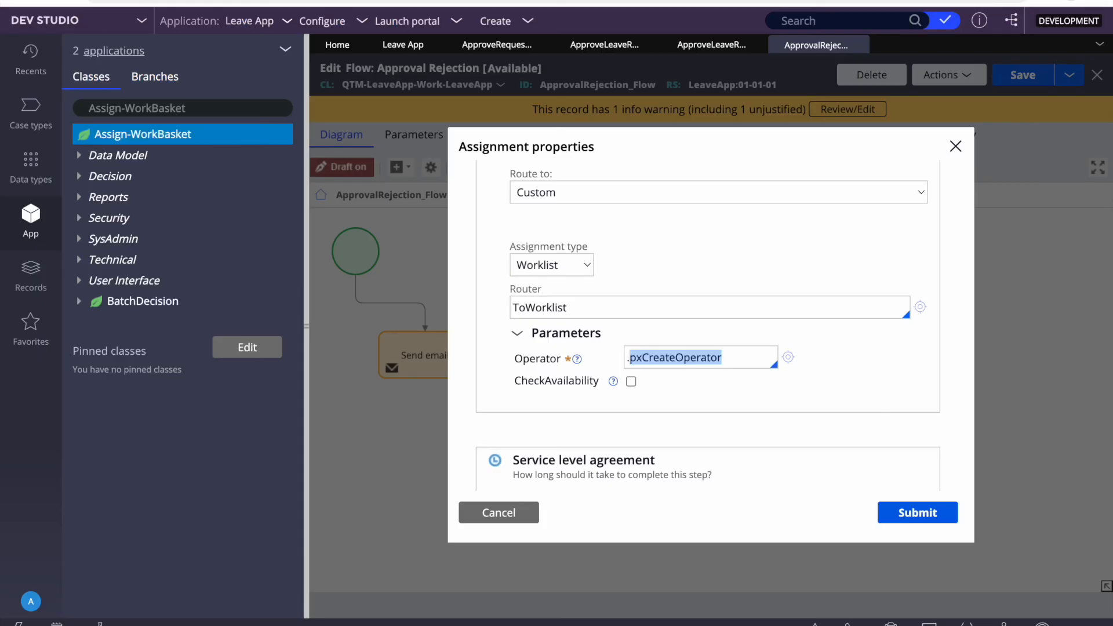
Step: Cancel the Re-submit assignment properties unchanged and run Actions > Refresh on the Leave App case type
{"action": "double_click", "coordinate": [688, 357]}
{"action": "left_click", "coordinate": [508, 515]}
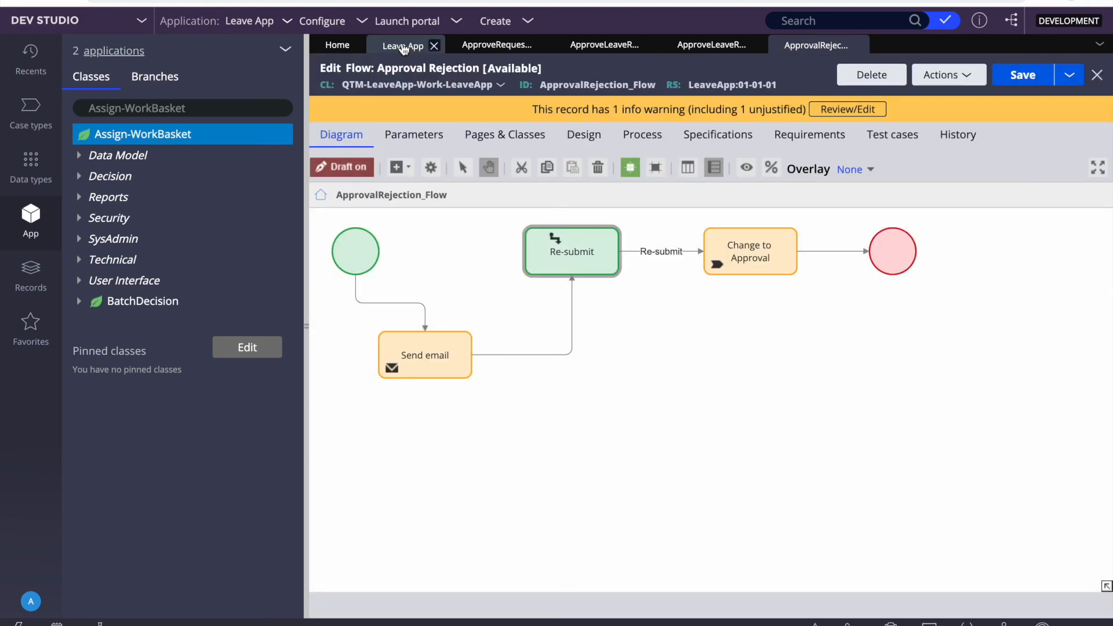
{"action": "left_click", "coordinate": [403, 45]}
{"action": "left_click", "coordinate": [884, 86]}
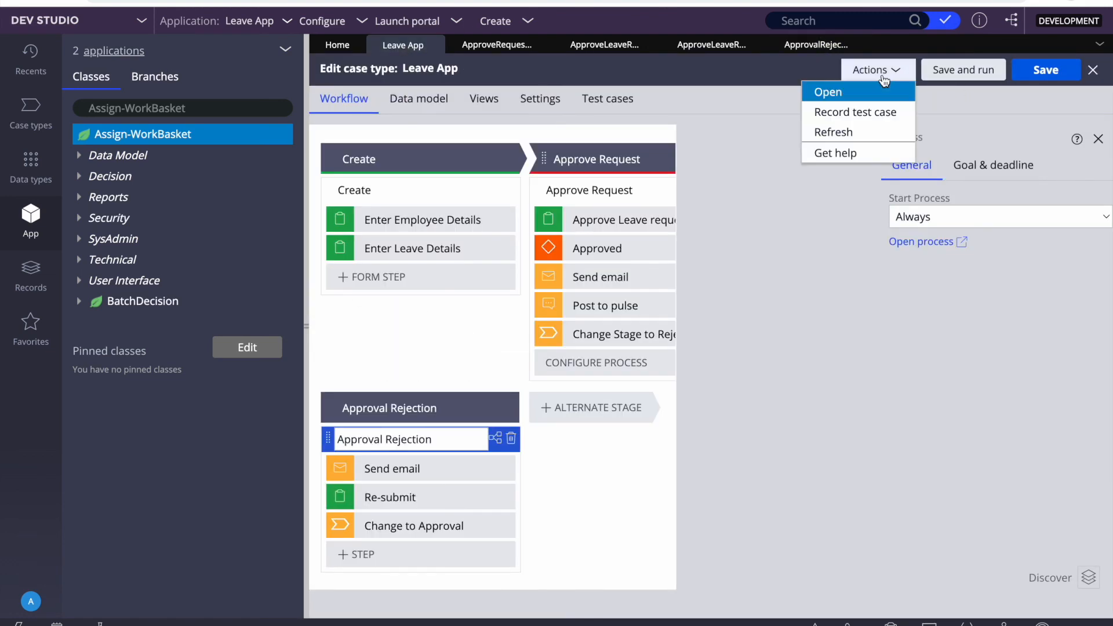
{"action": "left_click", "coordinate": [895, 129]}
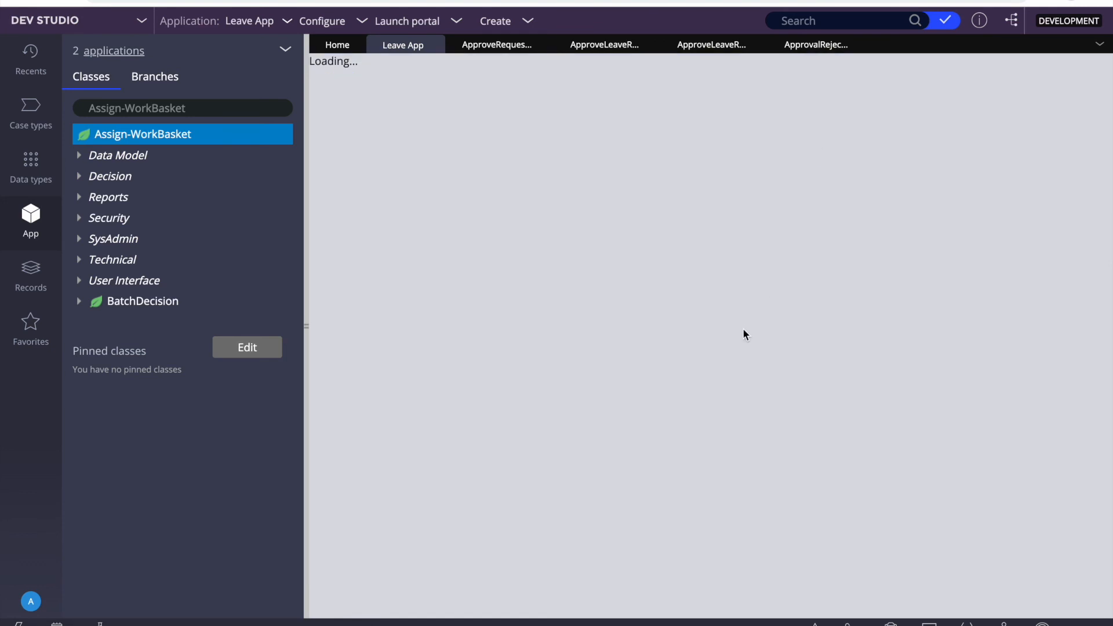